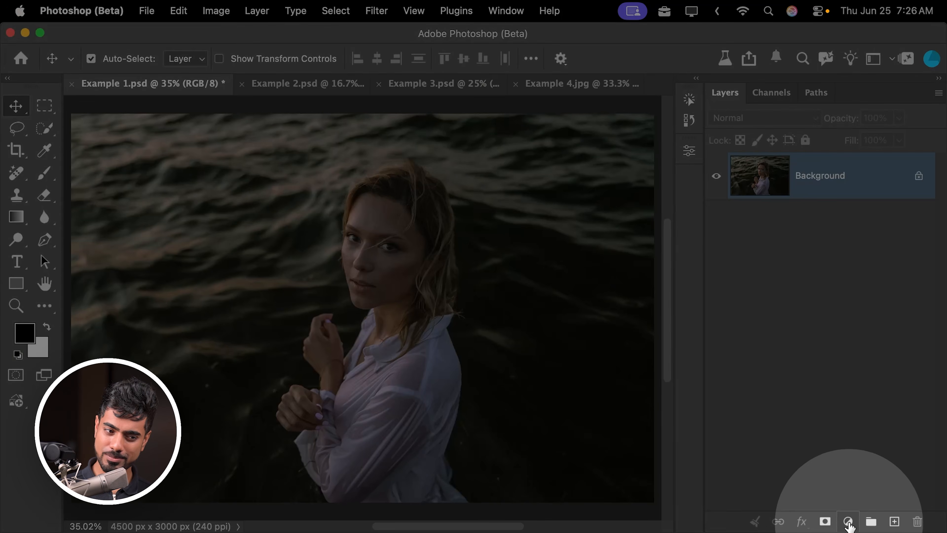
Add a Light adjustment layer above the Background and set its Exposure to -1.13.
left_click(849, 522)
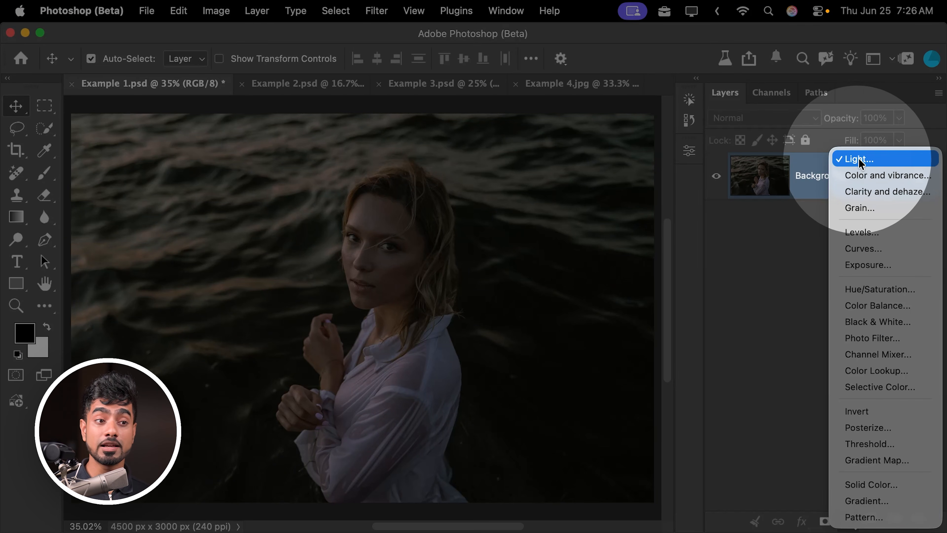
left_click(849, 159)
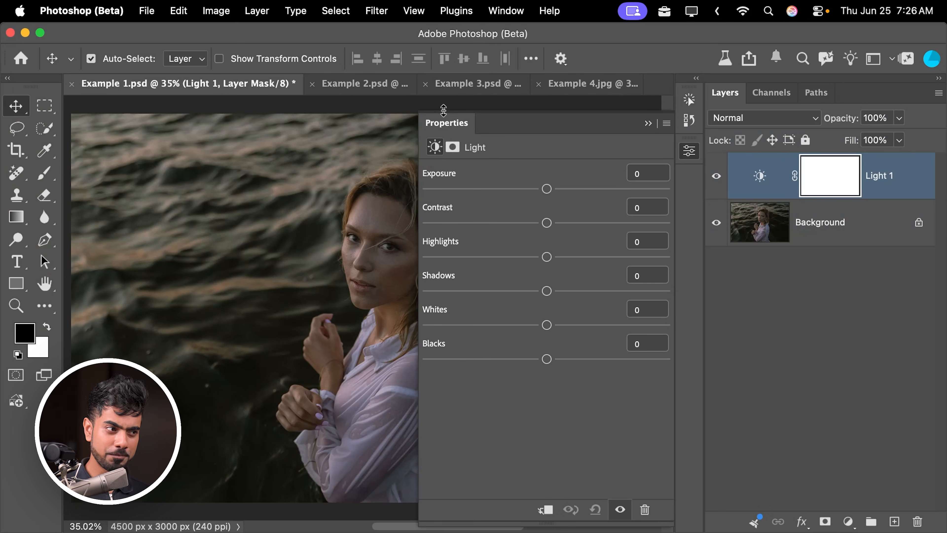
left_click_drag(354, 234, 276, 234)
left_click_drag(547, 189, 555, 189)
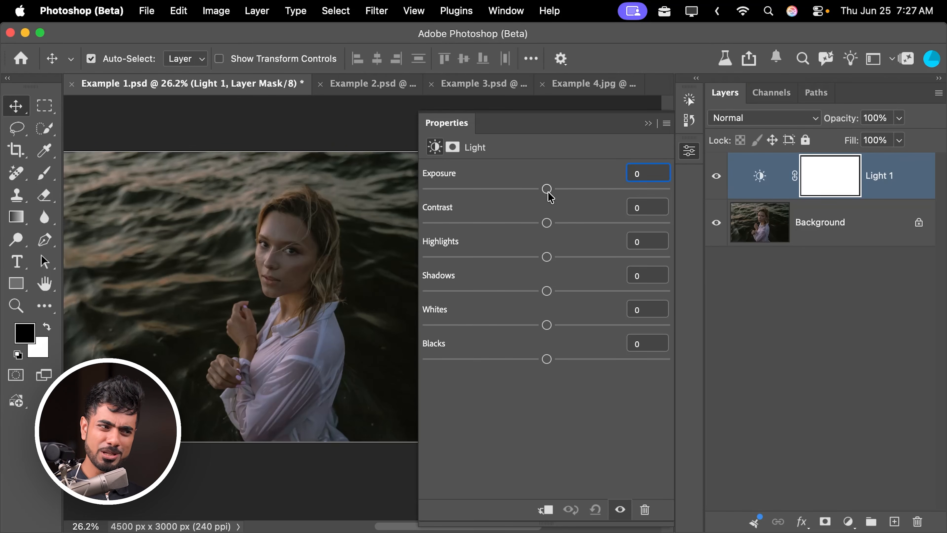
left_click_drag(548, 190, 520, 190)
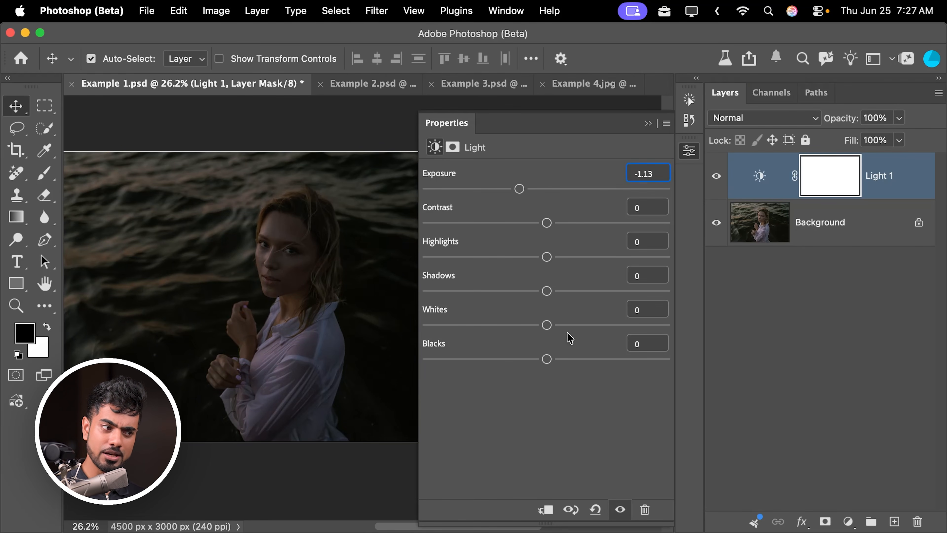
Set the Light 1 adjustment's Whites to 79, Shadows to 12 and Highlights to -49.
left_click_drag(547, 327, 637, 328)
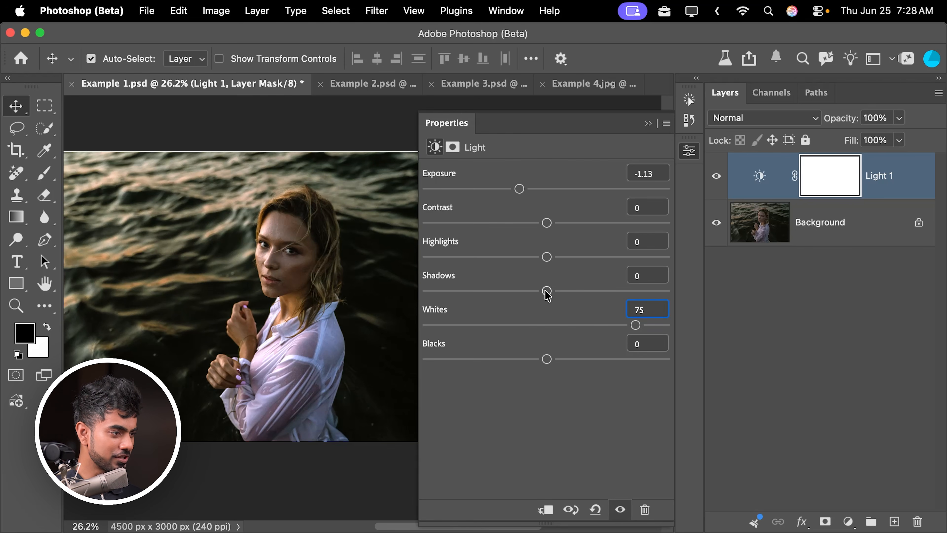
mouse_move(547, 294)
left_mouse_down()
mouse_move(569, 292)
mouse_move(514, 294)
mouse_move(561, 302)
left_mouse_up()
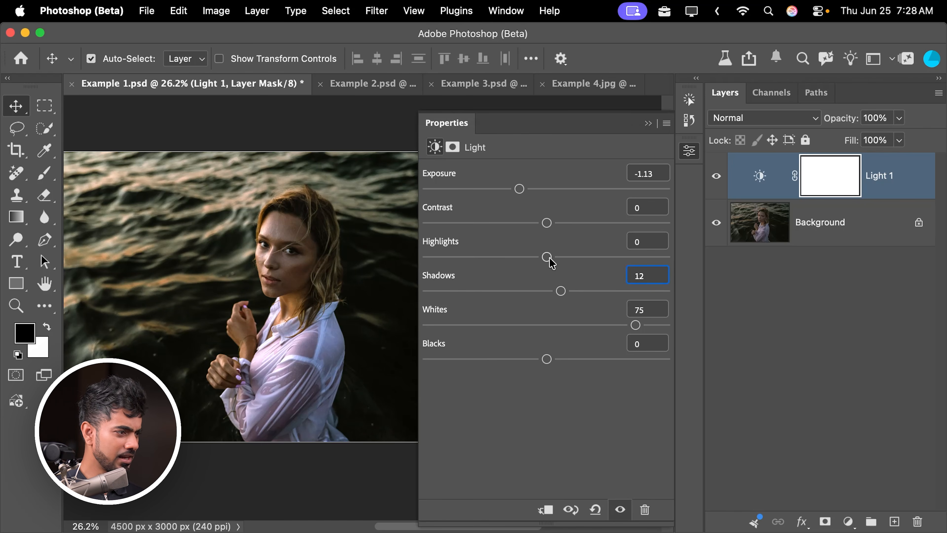
left_click_drag(546, 258, 486, 257)
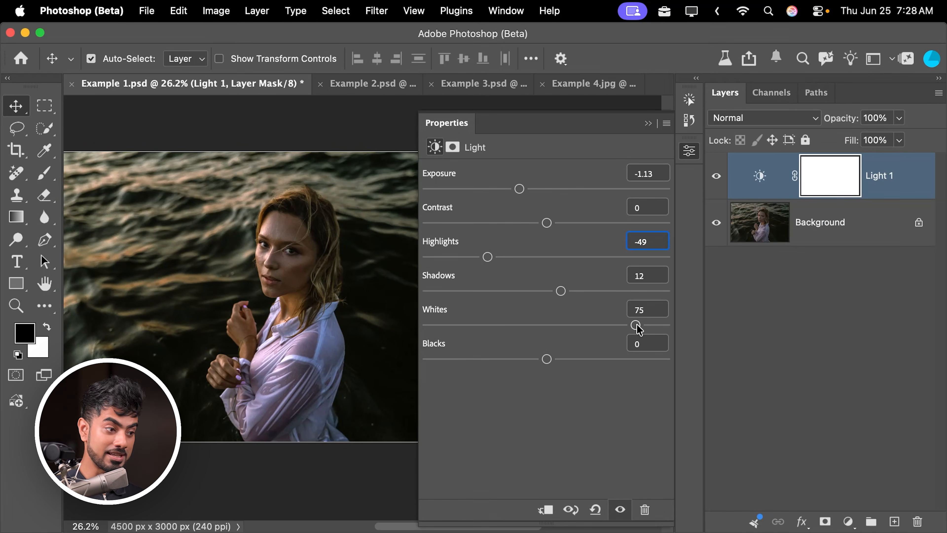
left_click_drag(636, 325, 642, 326)
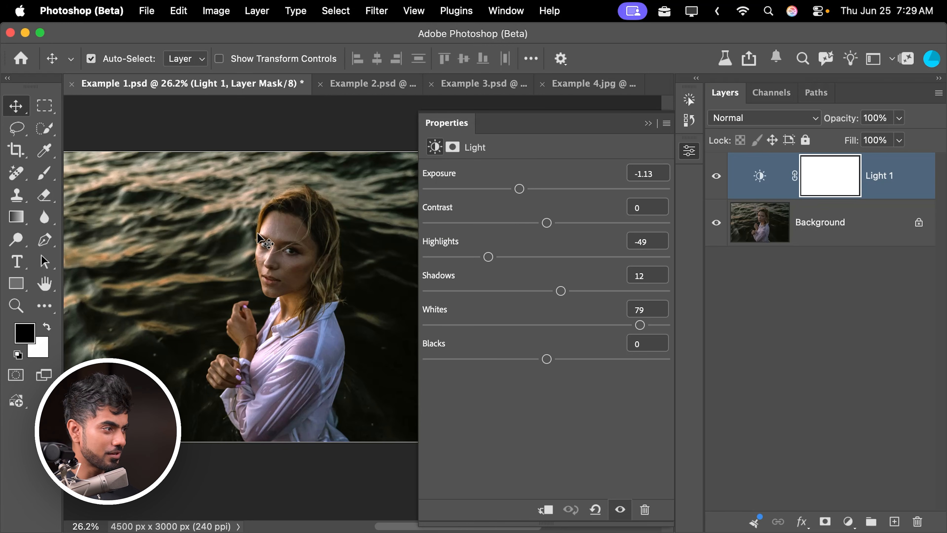
Select the woman automatically using the Object Selection Tool's Select Subject command.
left_click(44, 134)
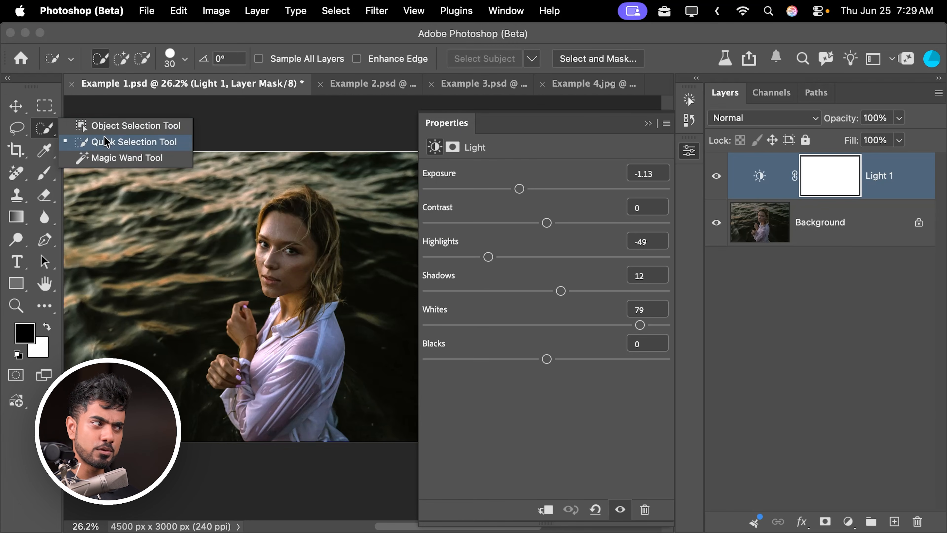
left_click(86, 125)
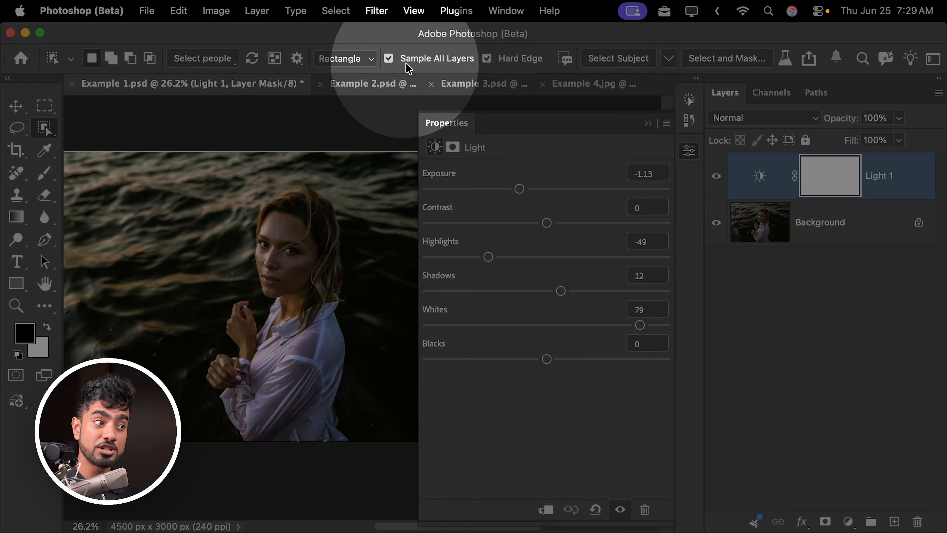
left_click(608, 61)
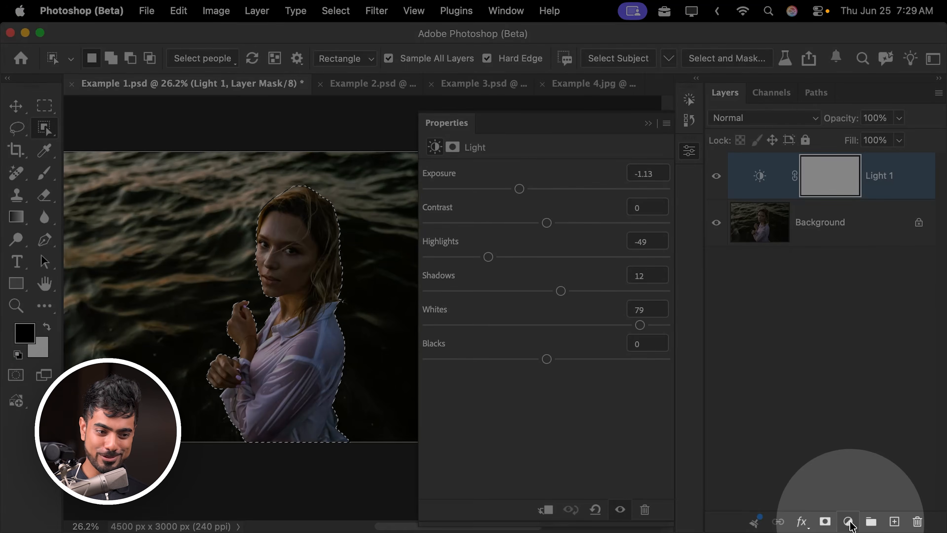
Add a Light adjustment masked to the selected woman with Exposure 0.87, Contrast 9, Highlights -14, Shadows 42 and Whites 22.
left_click(848, 521)
left_click(869, 243)
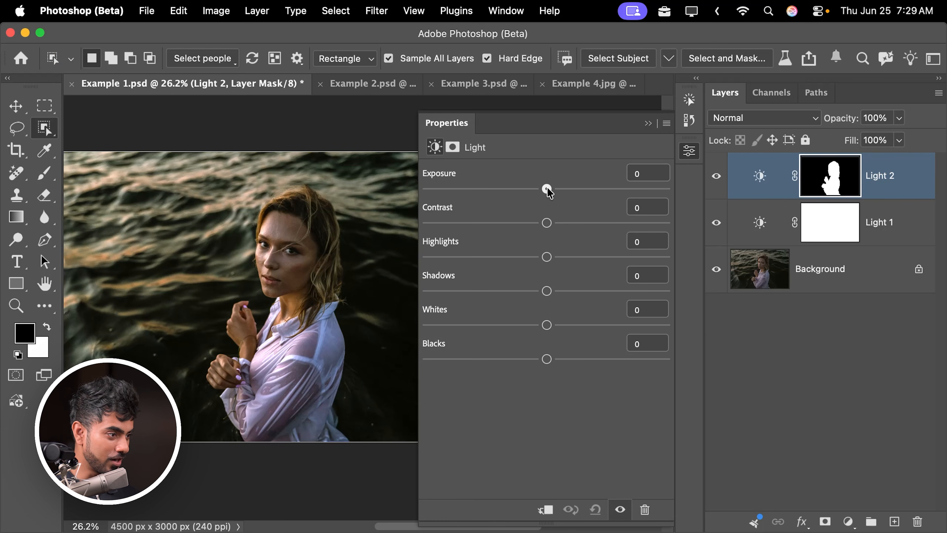
left_click_drag(548, 189, 532, 262)
left_click_drag(547, 326, 572, 325)
left_click_drag(547, 292, 595, 291)
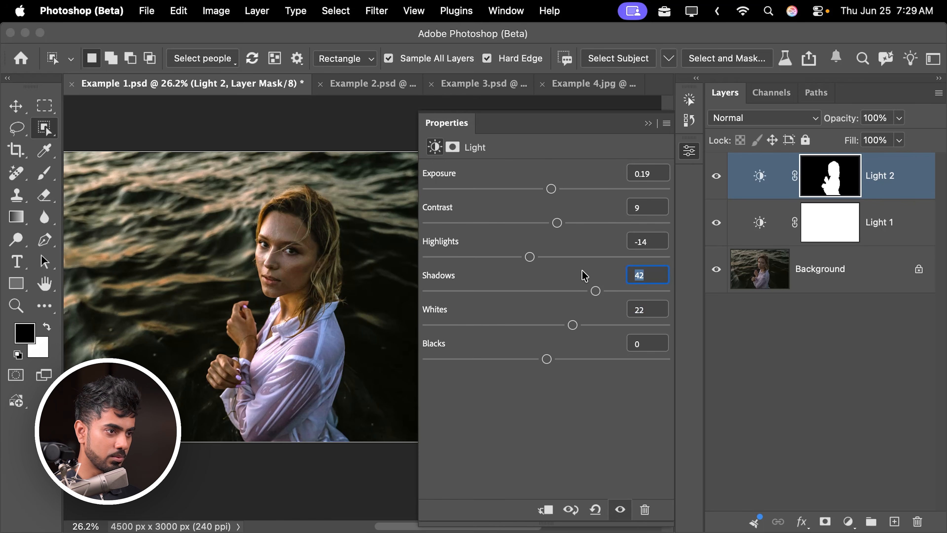
left_click_drag(551, 188, 567, 189)
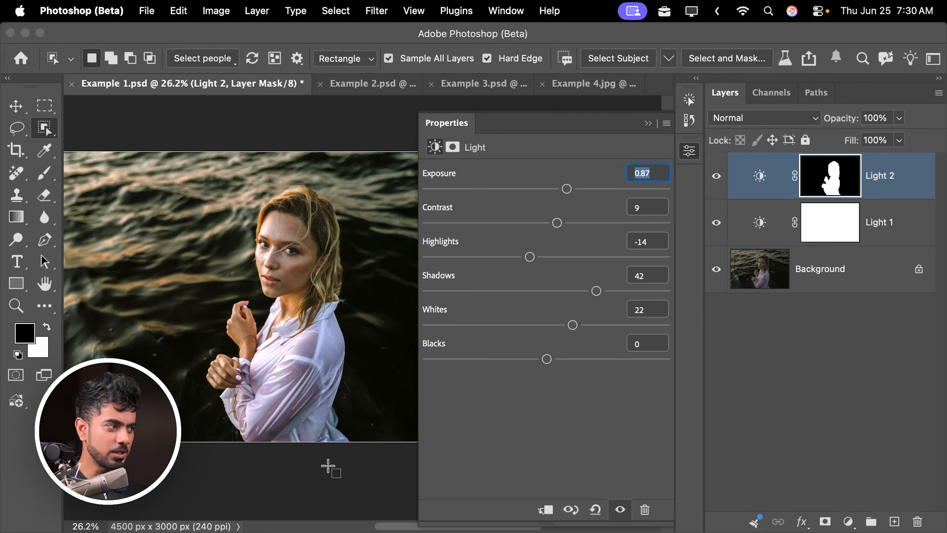
Open the blending options of the Light 2 layer and move the Layer Style dialog clear of the woman.
left_click(17, 109)
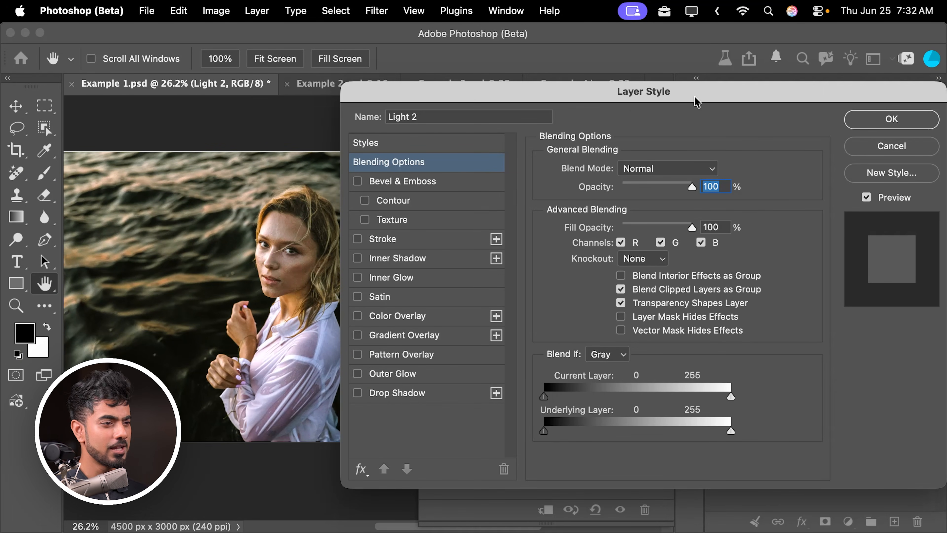
left_click_drag(705, 97, 359, 132)
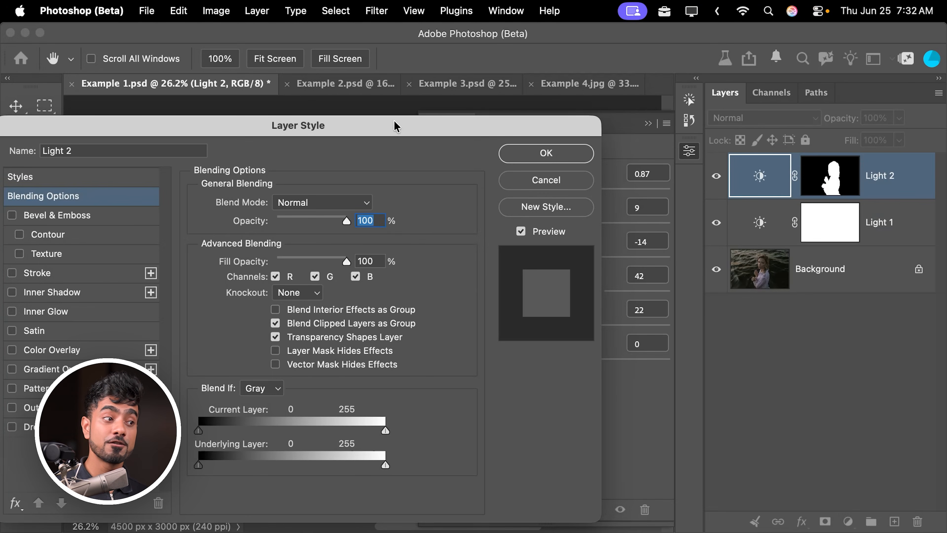
left_click_drag(393, 126, 805, 122)
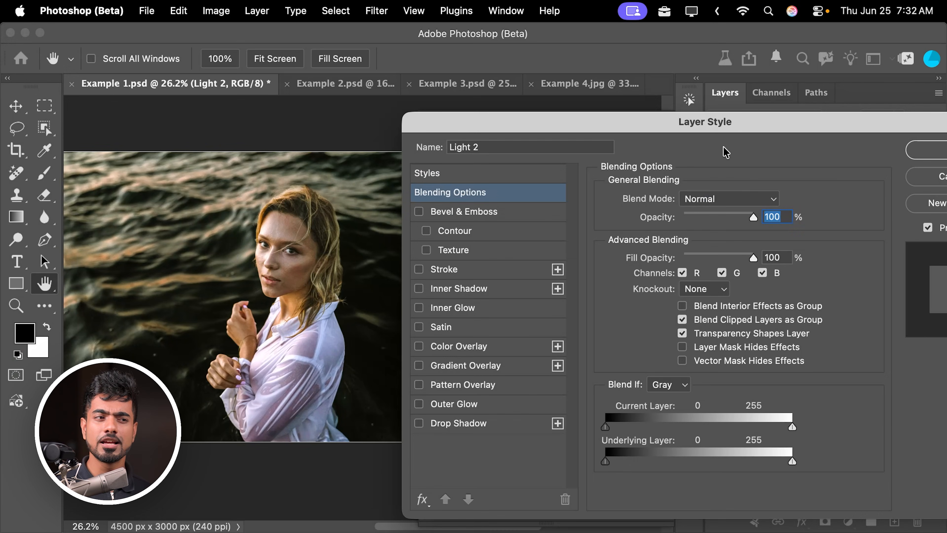
left_click_drag(736, 127, 427, 116)
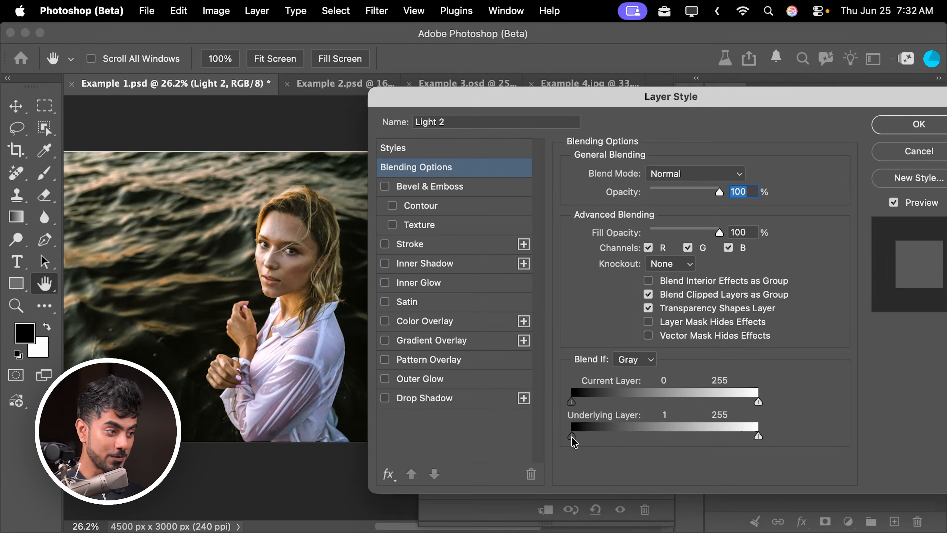
Split Light 2's Underlying Layer shadow slider in Blend If, spread its halves almost across the whole tonal range, and apply it.
left_click_drag(572, 436, 614, 440)
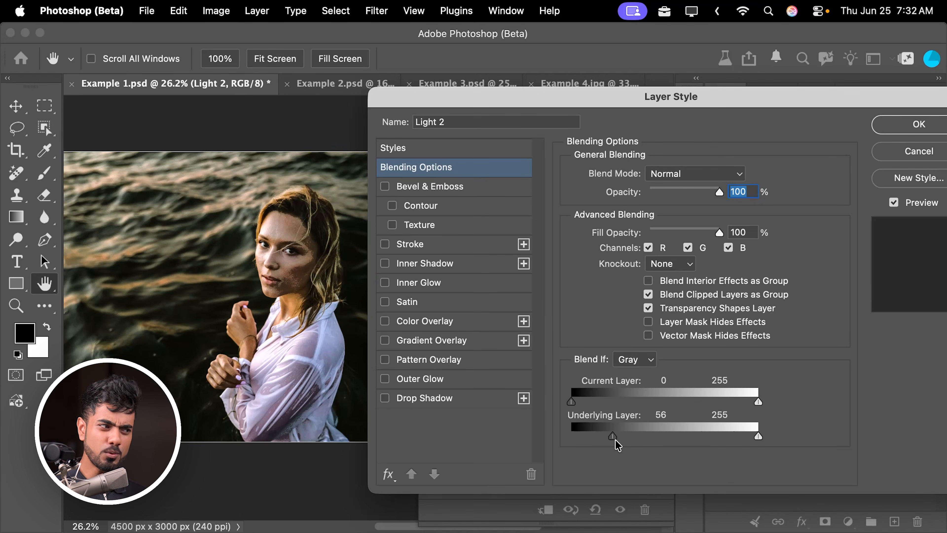
scroll(287, 256, "up", 5)
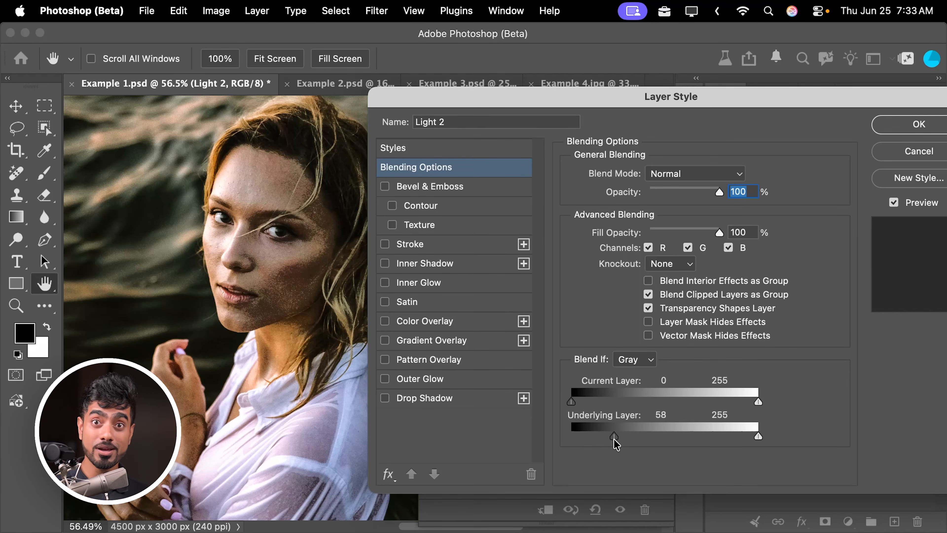
mouse_move(615, 441)
left_mouse_down()
mouse_move(656, 442)
mouse_move(610, 436)
left_mouse_up()
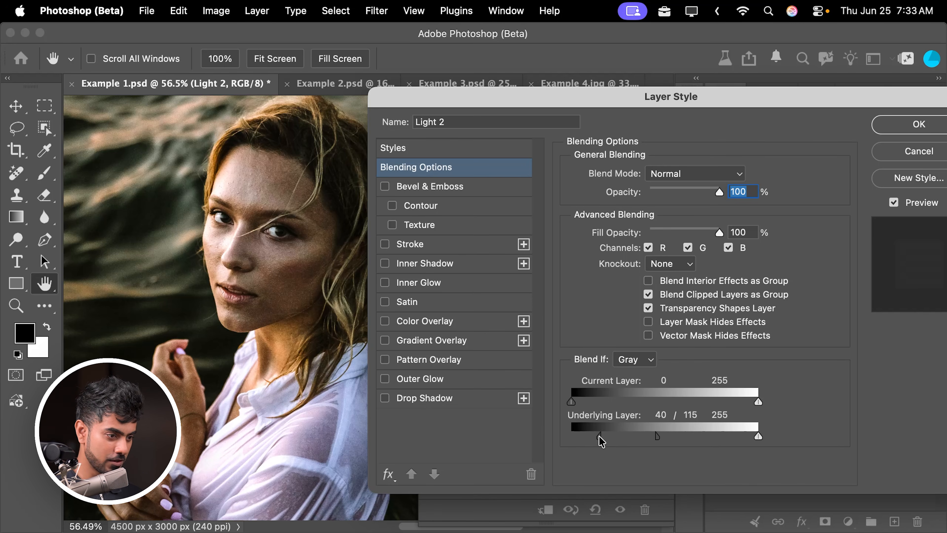
left_click_drag(601, 441, 572, 439)
left_click_drag(660, 440, 749, 440)
left_click(900, 124)
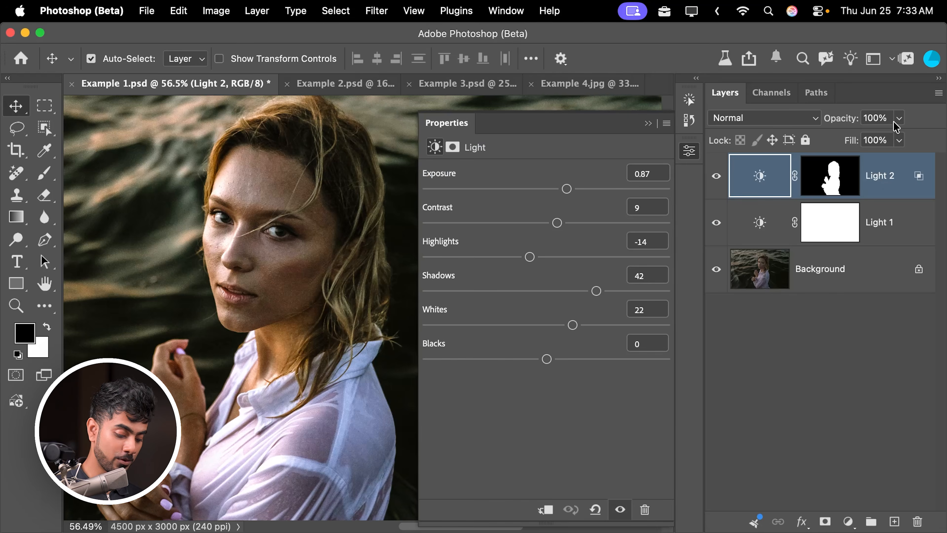
Compare the whole image with and without the Light 2 adjustment by toggling its visibility.
key("super+0")
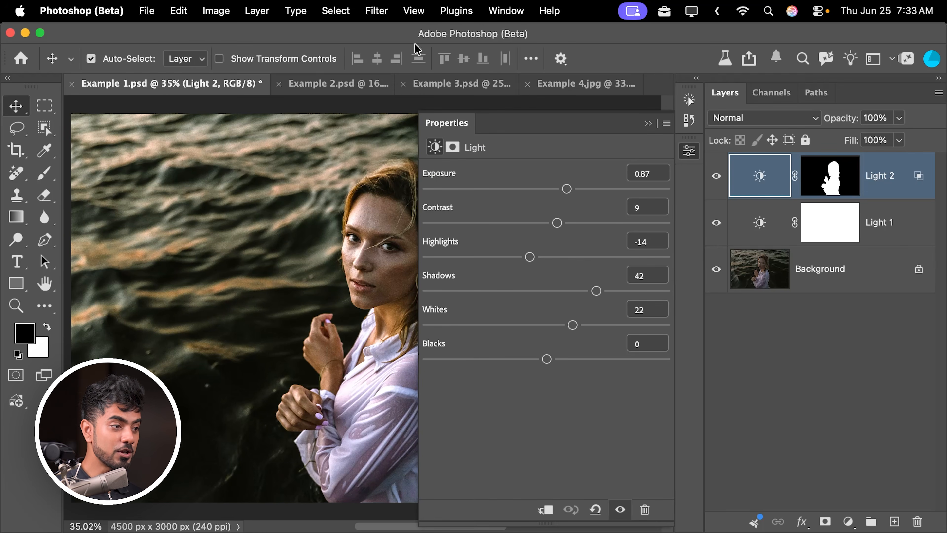
left_click(649, 124)
left_click(716, 176)
left_click(716, 176)
left_click(716, 177)
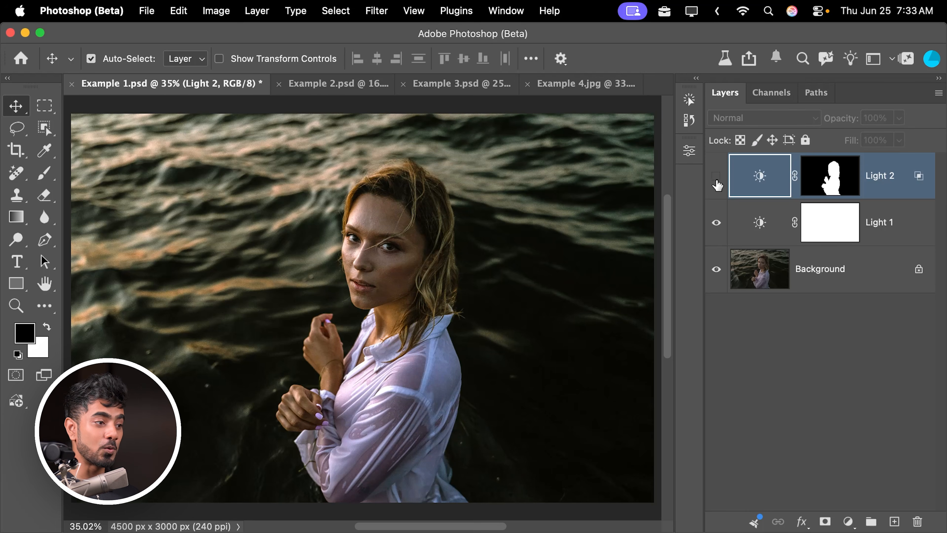
left_click(717, 176)
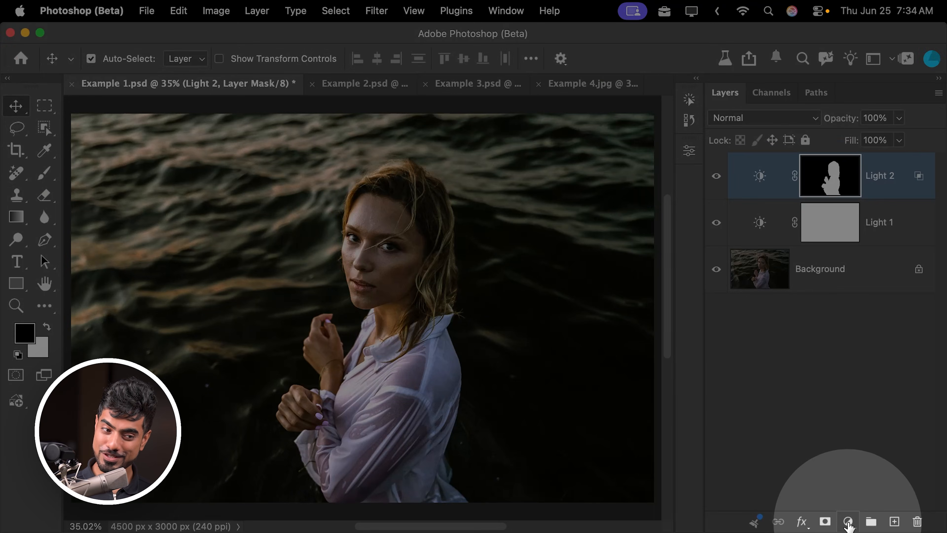
Add a Color and vibrance adjustment layer on top with Temperature +20 and Tint +12.
left_click(849, 521)
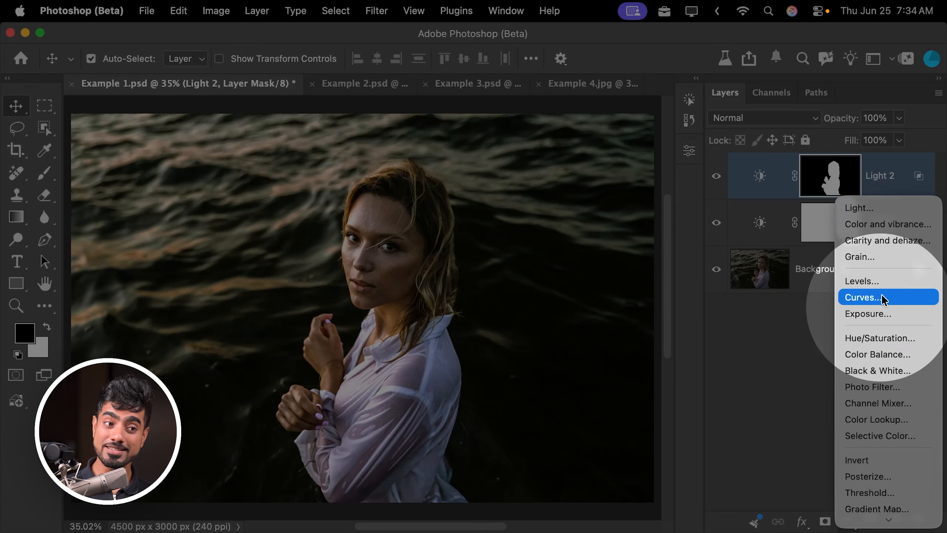
left_click(888, 225)
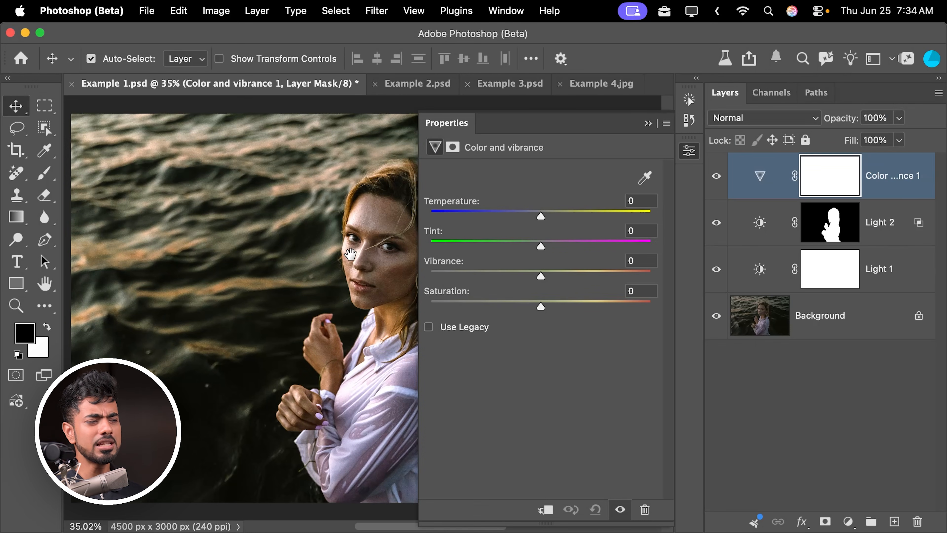
left_click_drag(350, 254, 271, 260)
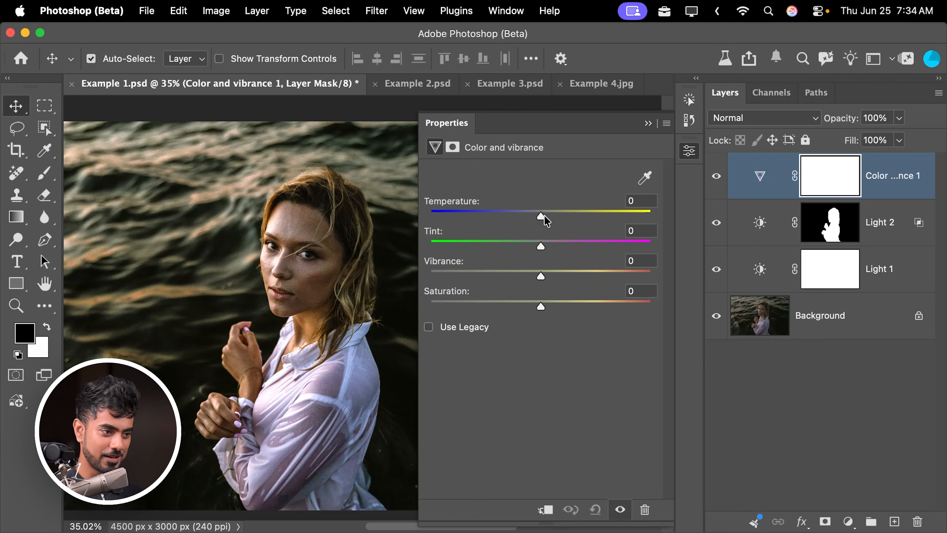
left_click_drag(542, 214, 558, 213)
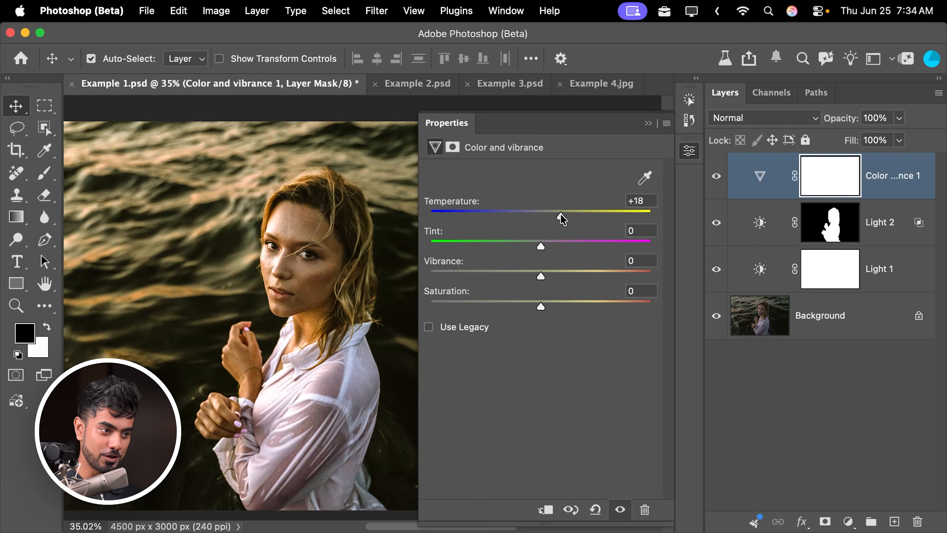
left_click_drag(541, 246, 562, 215)
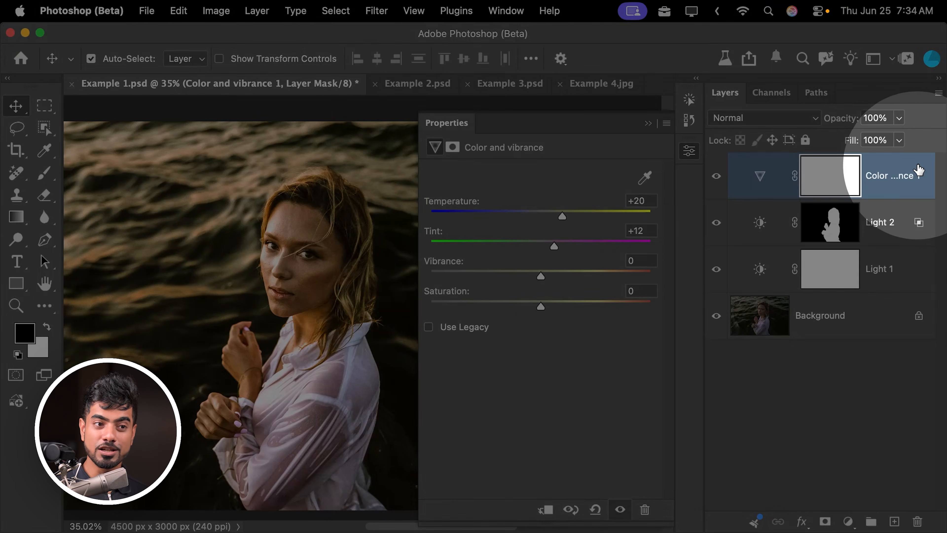
Split the Color and vibrance layer's Underlying Layer shadow slider in Blend If to about 70 / 210 and apply it.
double_click(894, 171)
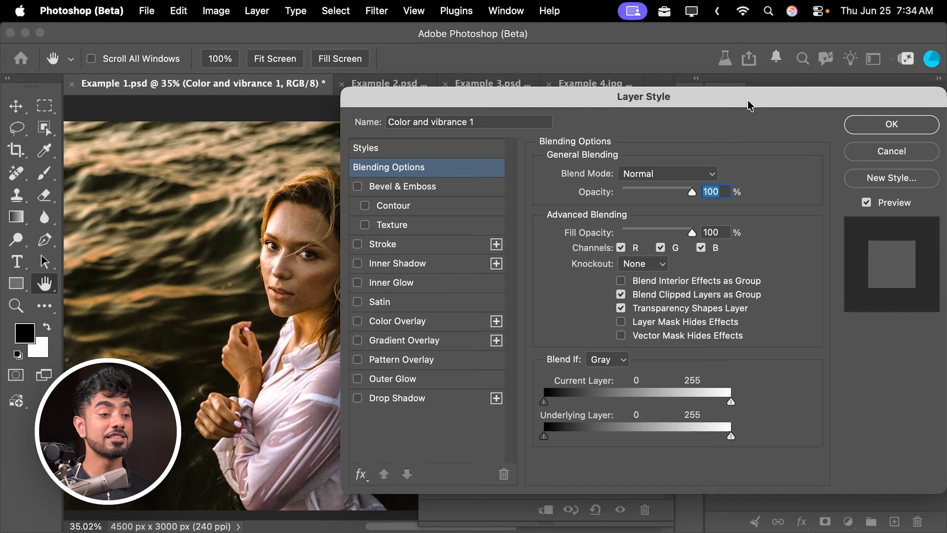
left_click_drag(723, 98, 520, 95)
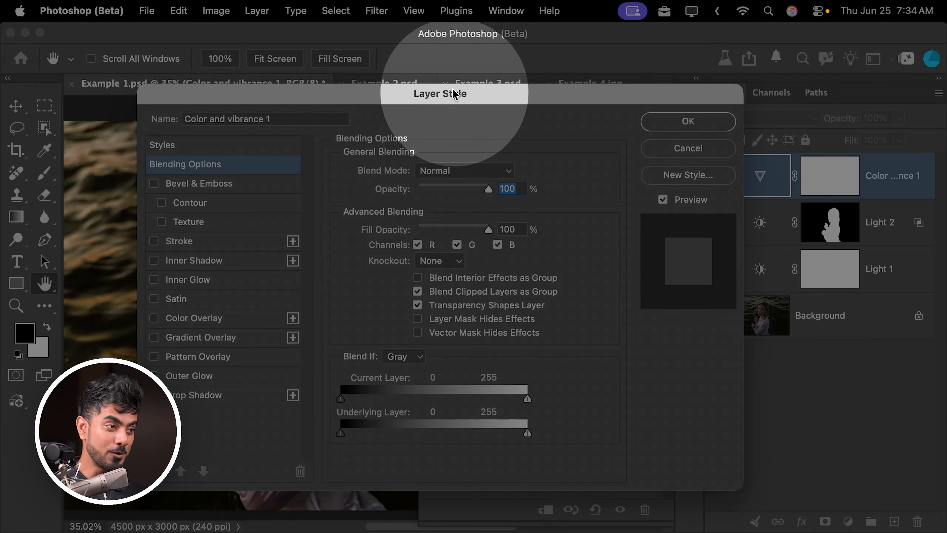
left_click_drag(444, 85, 664, 57)
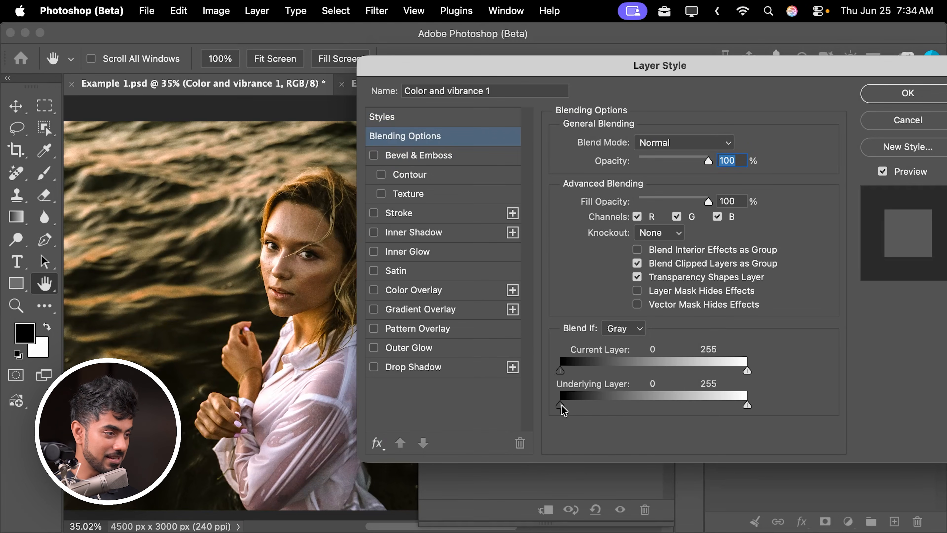
left_click_drag(563, 406, 564, 406)
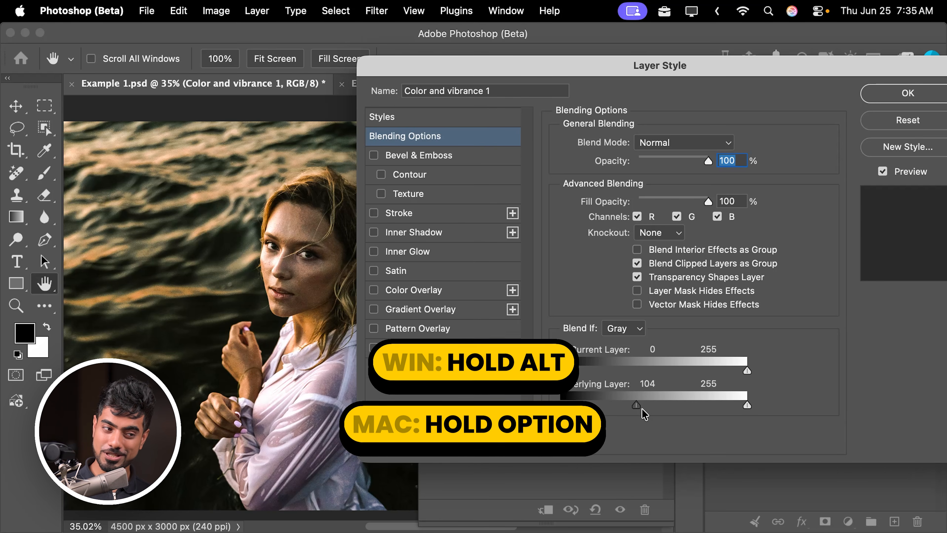
left_click_drag(637, 404, 699, 405)
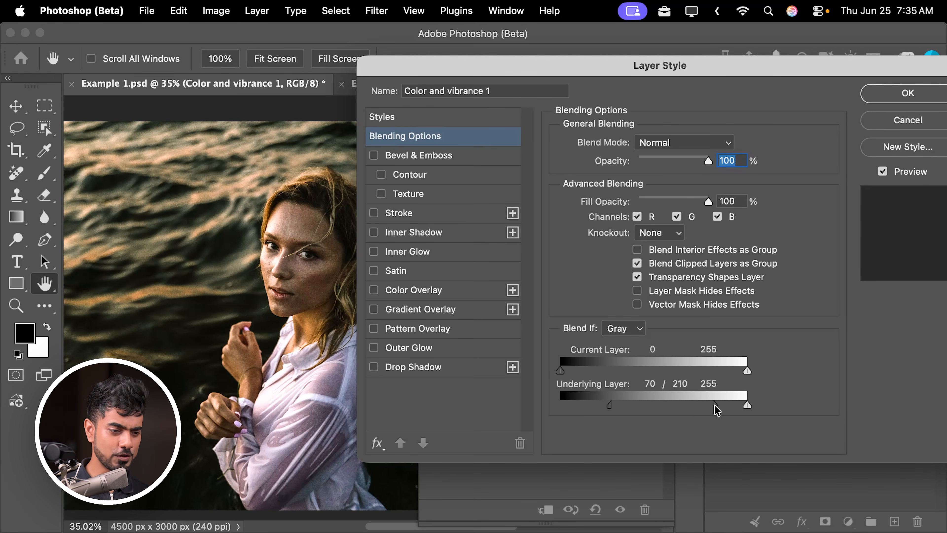
left_click(881, 94)
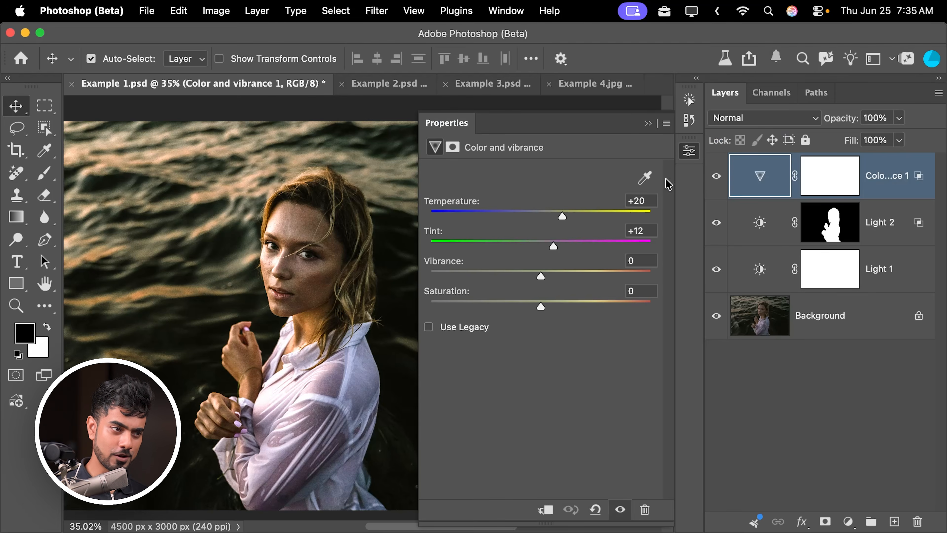
left_click(649, 123)
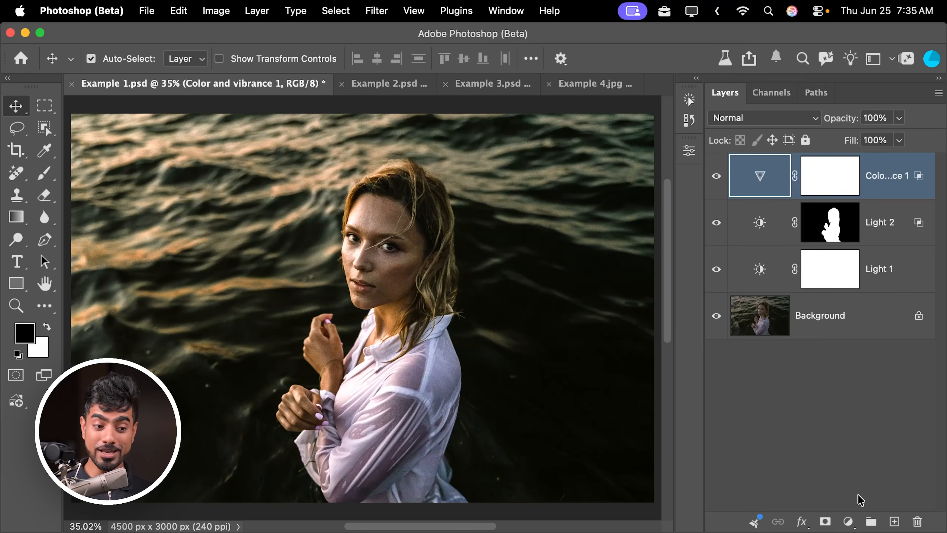
Add a Light adjustment layer on top with Highlights -29 and Exposure about 0.28.
left_click(848, 521)
left_click(860, 257)
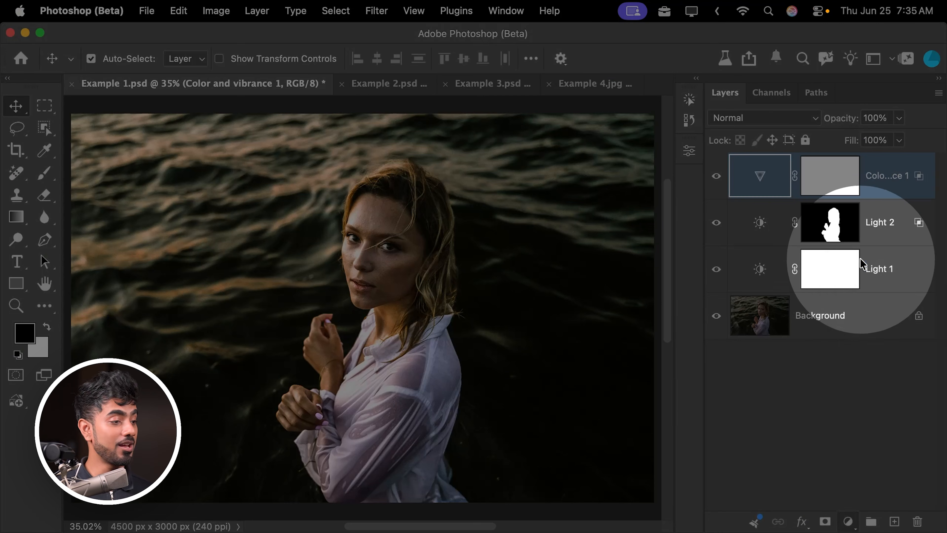
left_click_drag(349, 262, 286, 259)
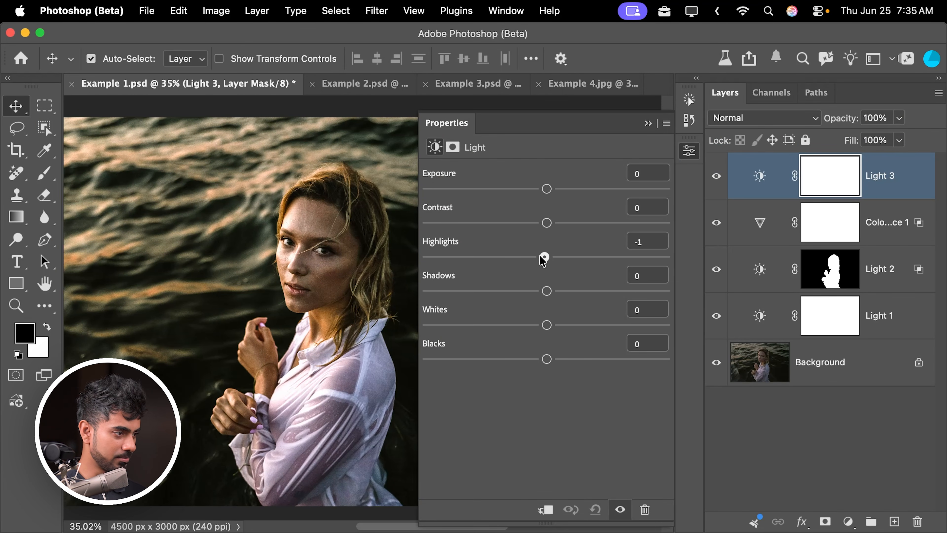
left_click_drag(540, 257, 529, 258)
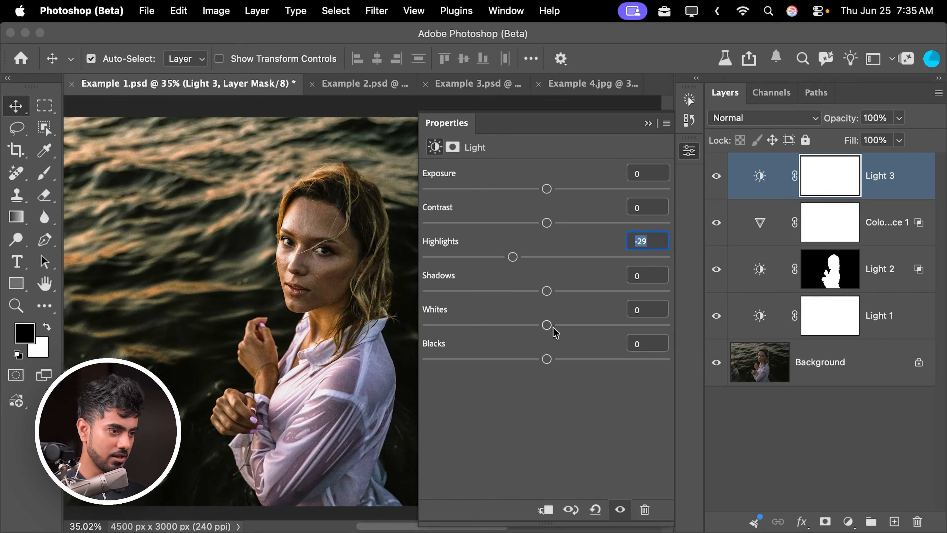
left_click_drag(548, 191, 555, 193)
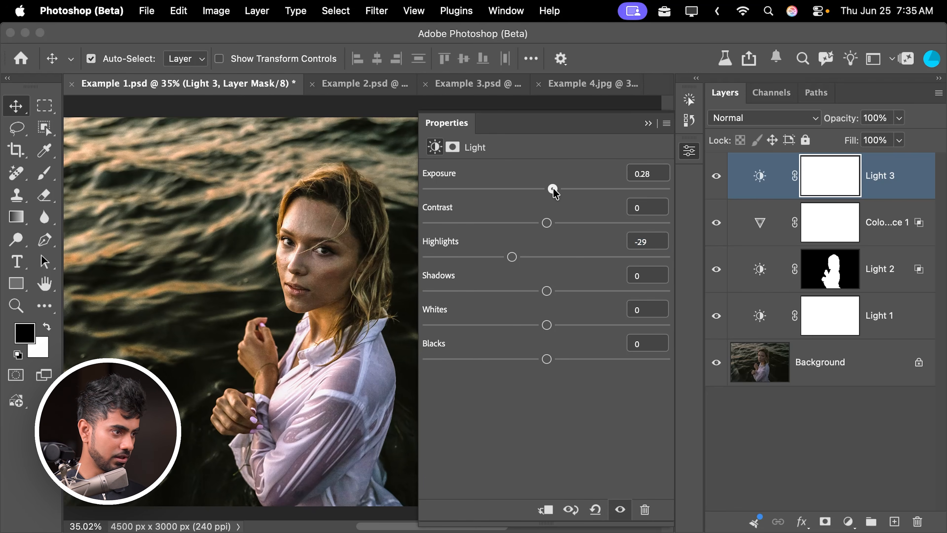
left_click(649, 123)
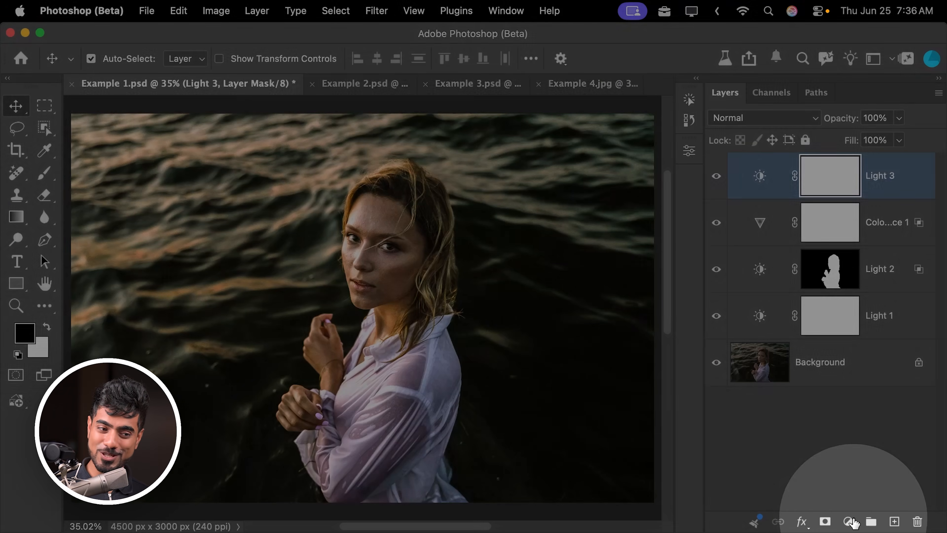
Add a Color Lookup adjustment layer on top and apply the Crisp_Warm.look 3D LUT.
left_click(848, 521)
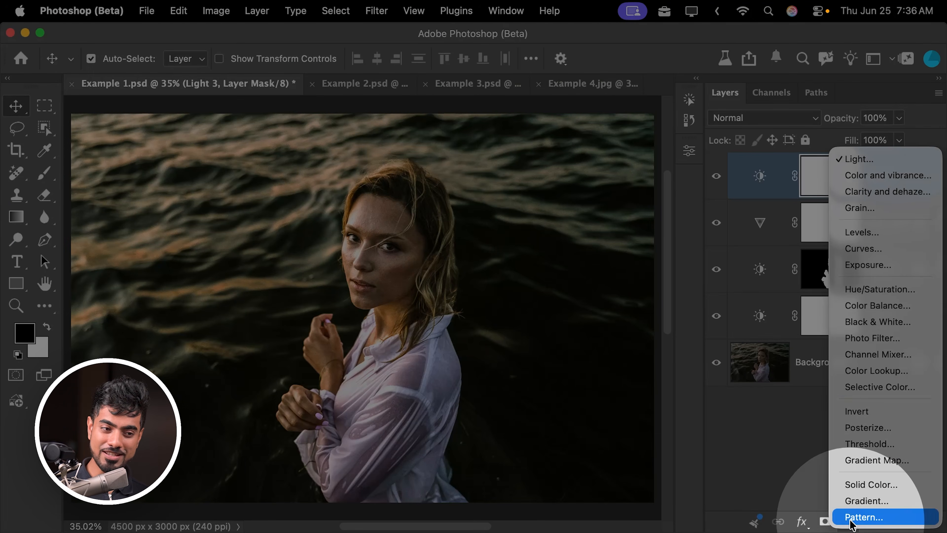
left_click(873, 370)
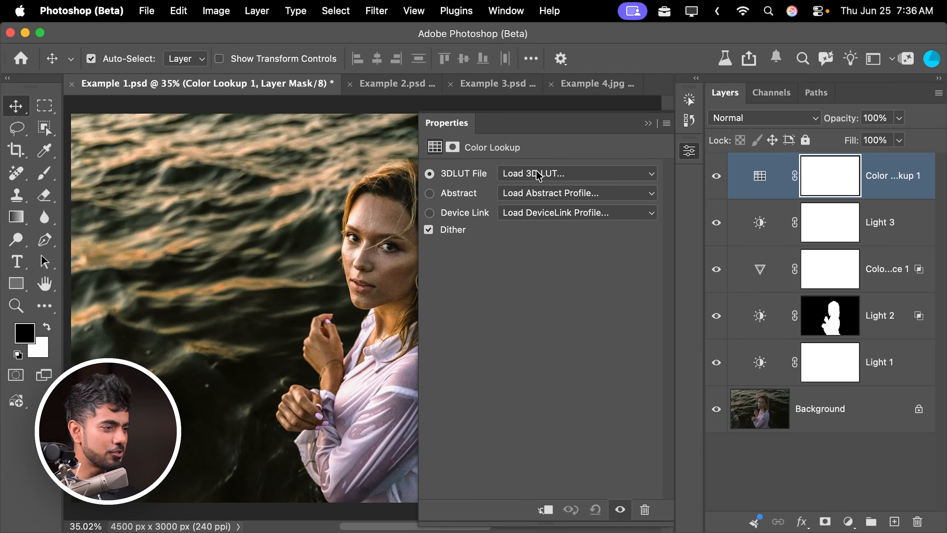
left_click(539, 178)
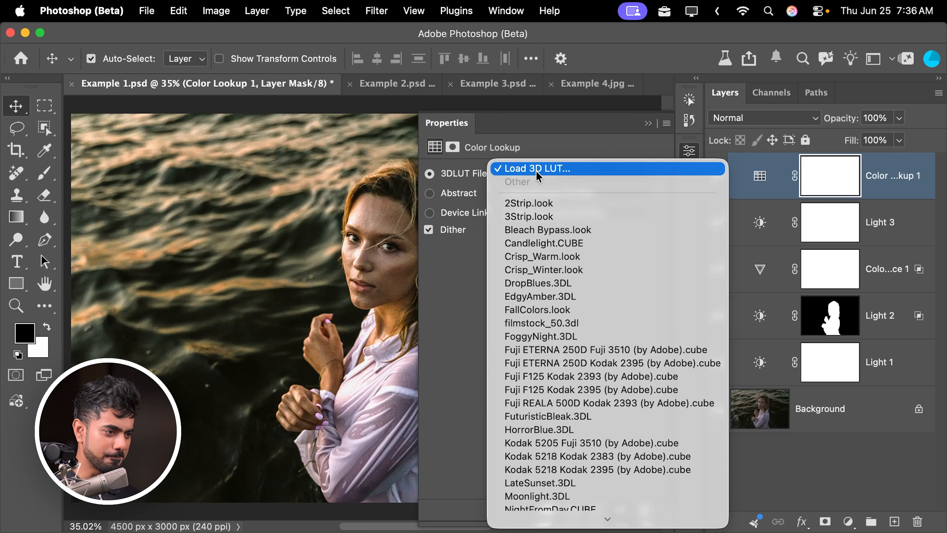
left_click(558, 261)
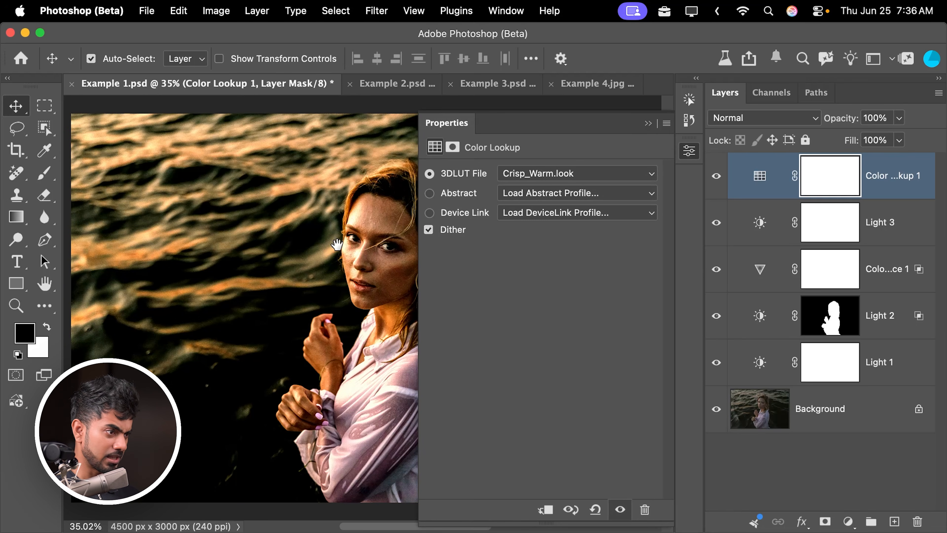
scroll(337, 245, "down", 6)
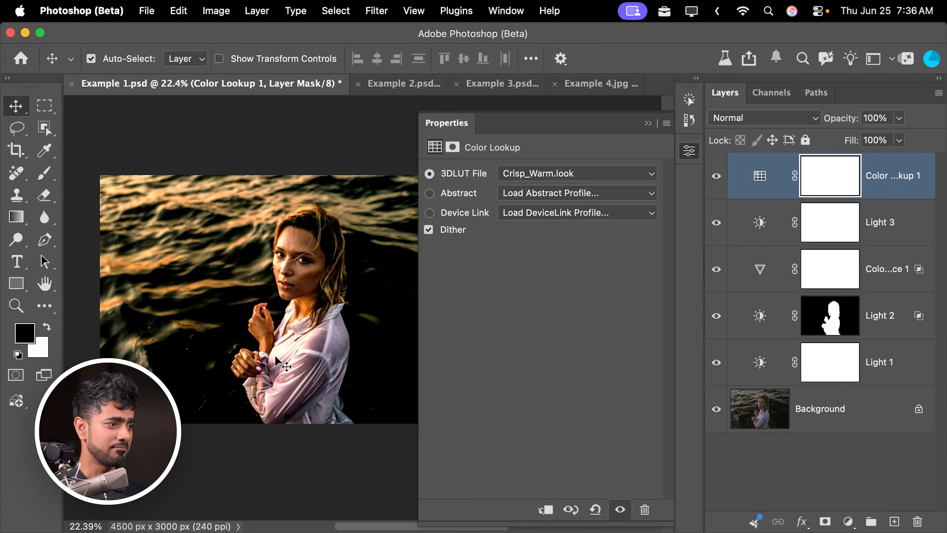
Switch the Color Lookup's 3D LUT to EdgyAmber.3DL and lower the layer's opacity to 20%.
left_click(559, 174)
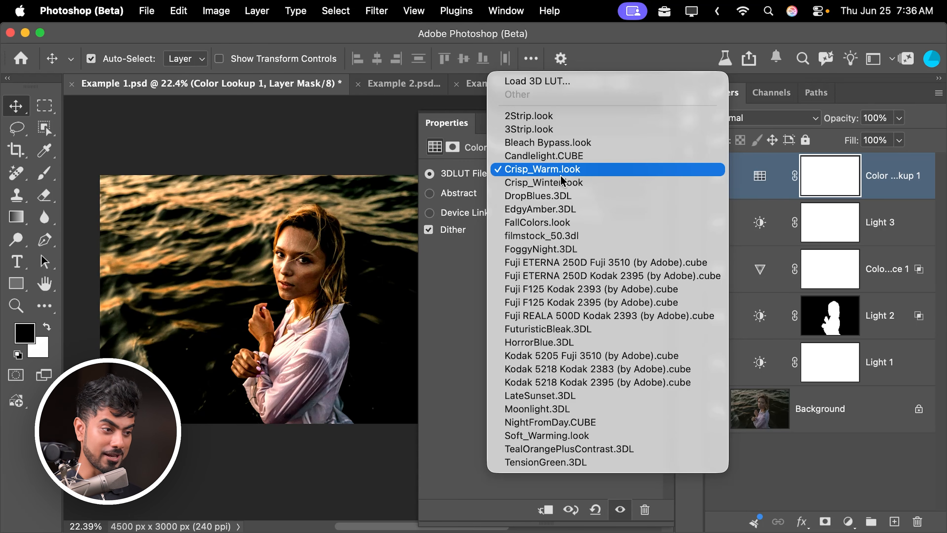
left_click(564, 211)
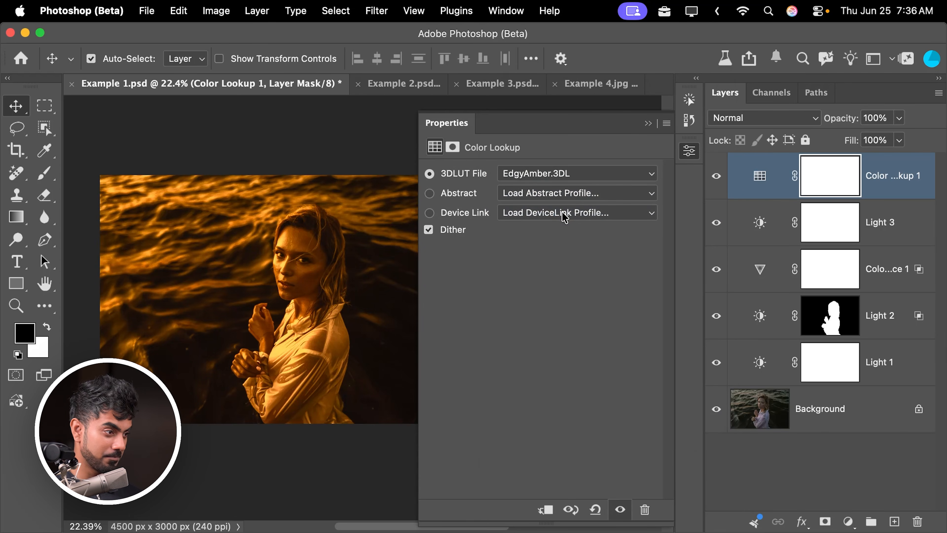
left_click(649, 124)
key("super+0")
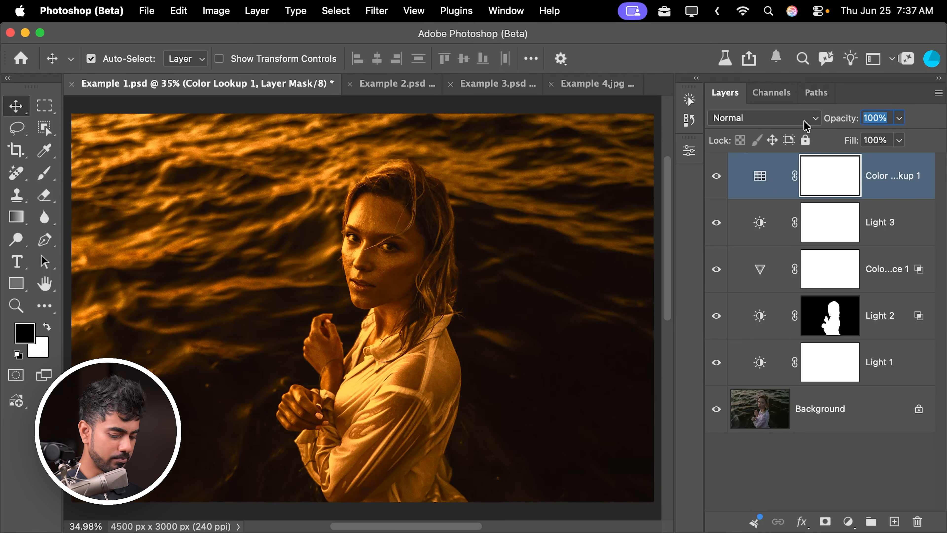
type("20")
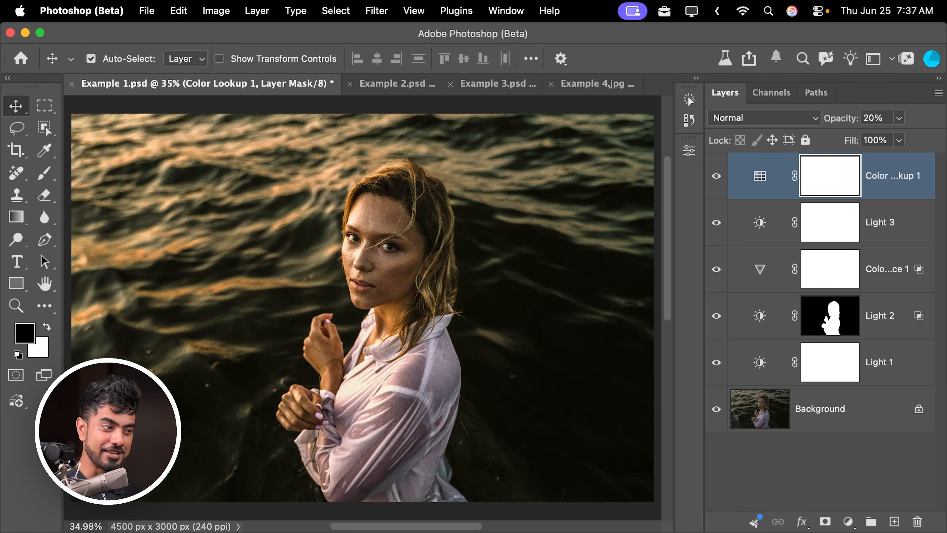
Compare the image with and without the Color Lookup layer, and review the settings of the Light and Color and vibrance layers.
left_click(716, 177)
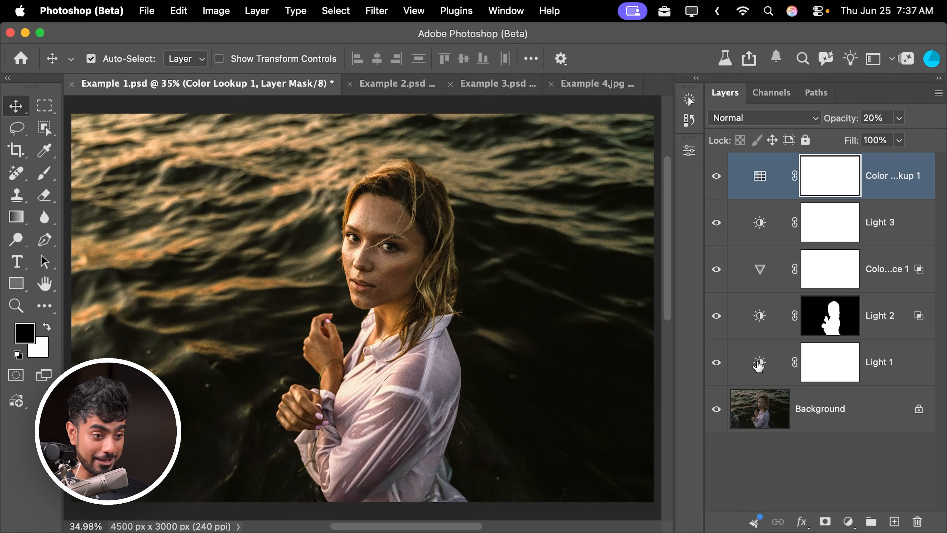
double_click(759, 363)
left_click(760, 325)
left_click(759, 269)
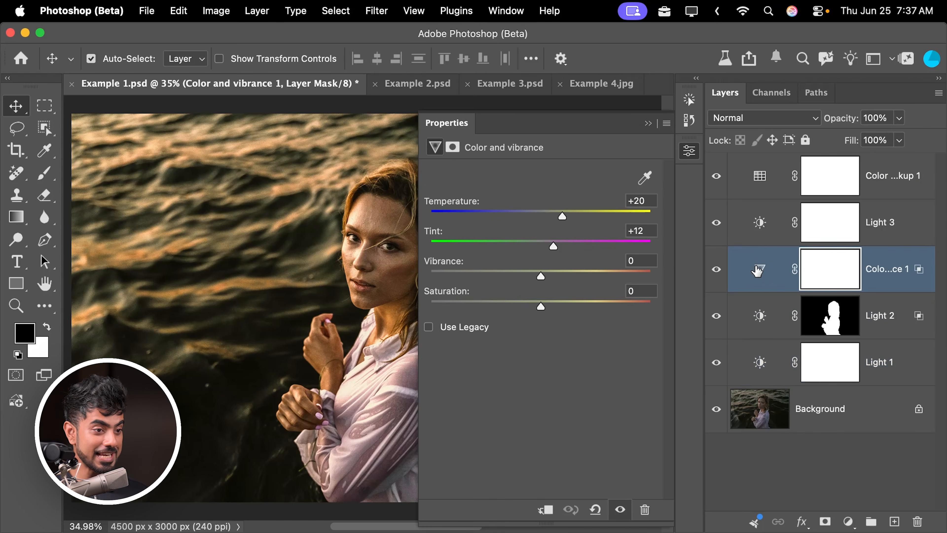
left_click(759, 224)
left_click(649, 123)
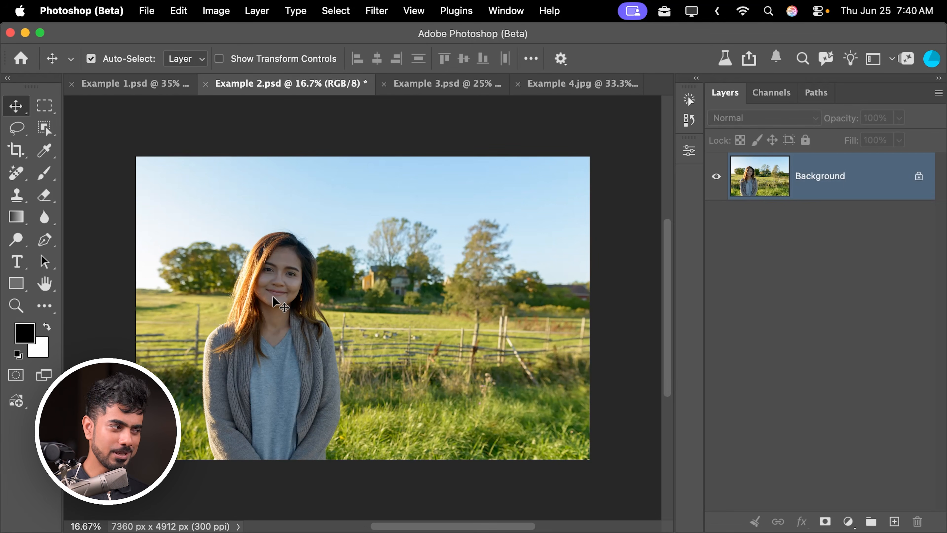
Select the woman in Example 2.psd using Select Subject with the Quick Selection Tool.
left_click(49, 133)
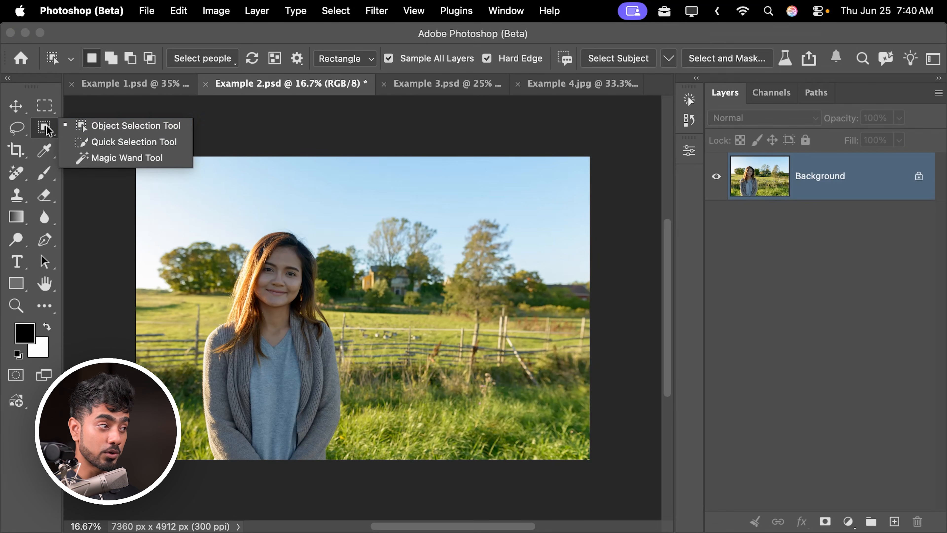
left_click(94, 141)
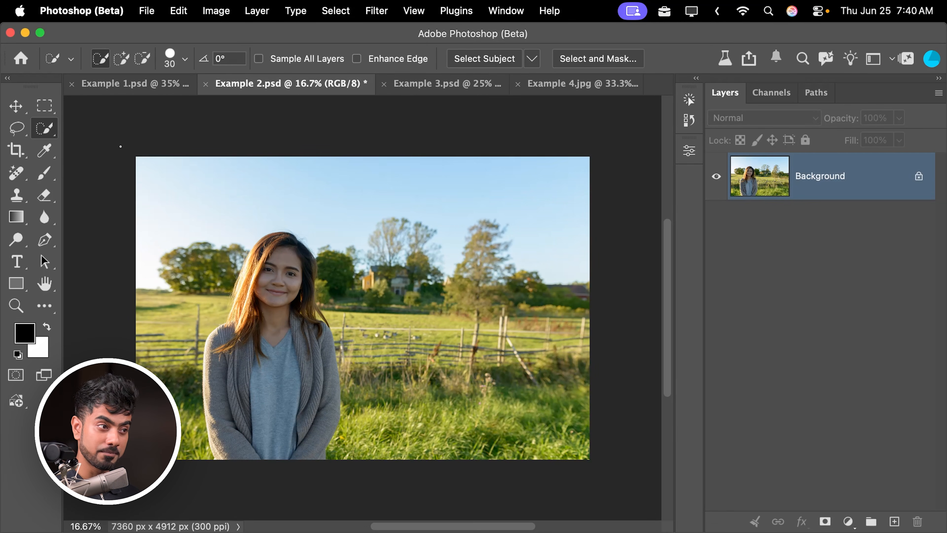
left_click(478, 59)
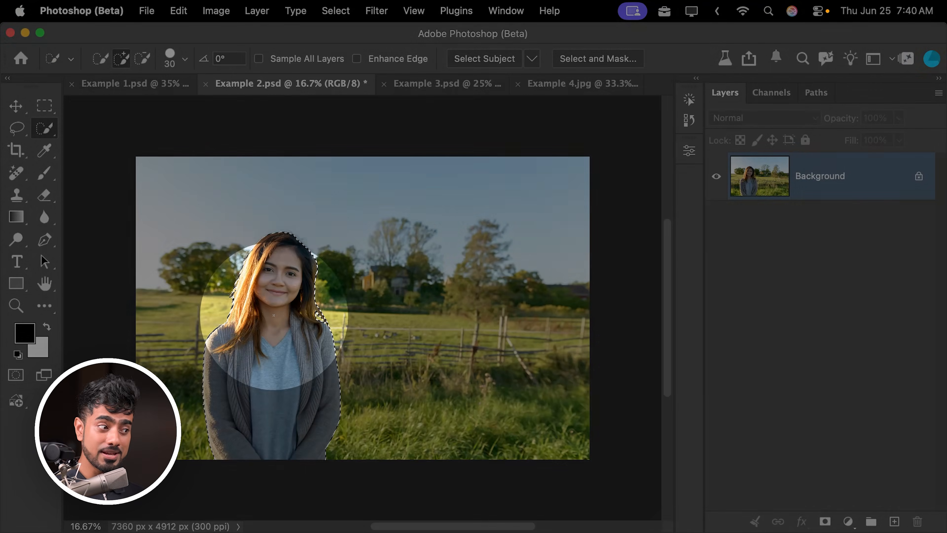
key("v")
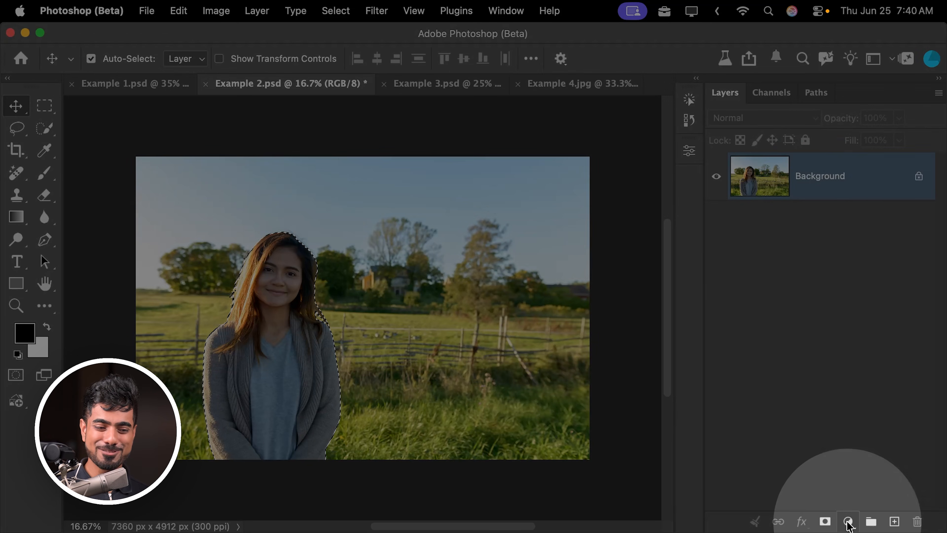
Add a Light adjustment layer masked to the woman with Exposure 1, Highlights -70, Shadows -3 and Whites 21.
left_click(849, 521)
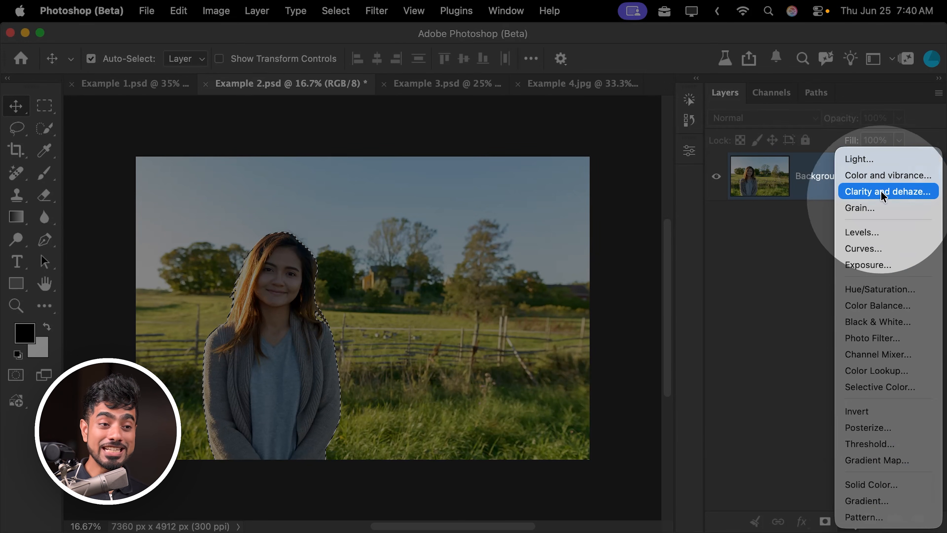
left_click(869, 159)
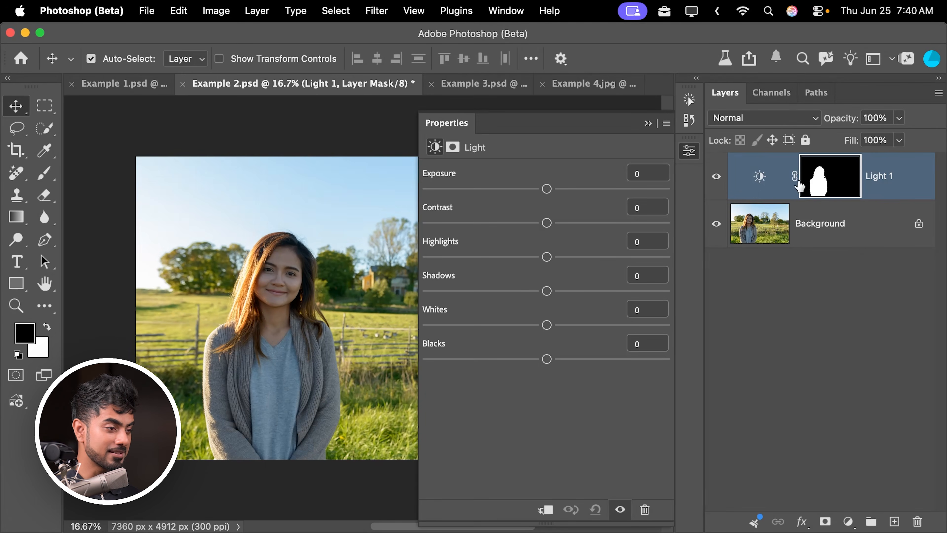
left_click_drag(347, 243, 284, 254)
left_click_drag(547, 189, 574, 189)
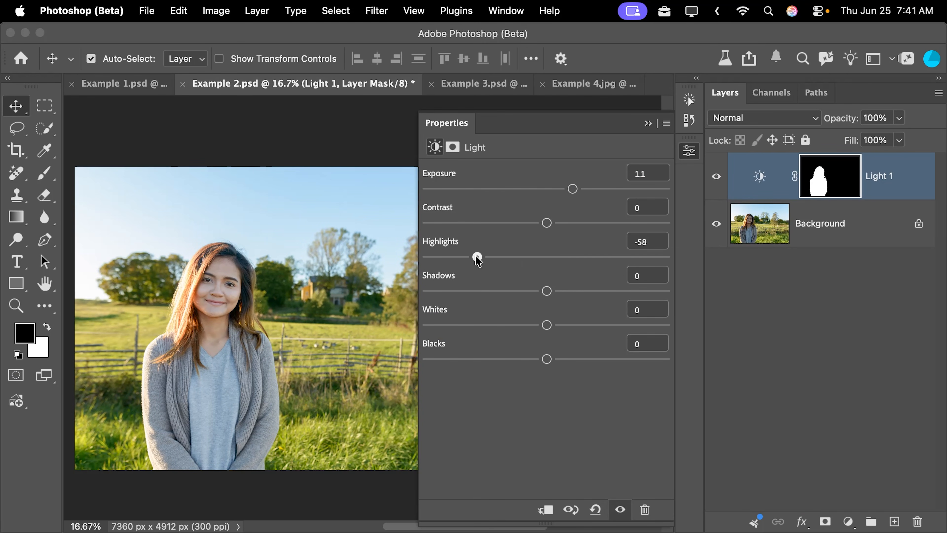
mouse_move(547, 291)
left_mouse_down()
mouse_move(580, 290)
mouse_move(541, 291)
left_mouse_up()
mouse_move(571, 187)
left_mouse_down()
mouse_move(580, 186)
mouse_move(570, 187)
left_mouse_up()
left_click_drag(547, 324, 569, 329)
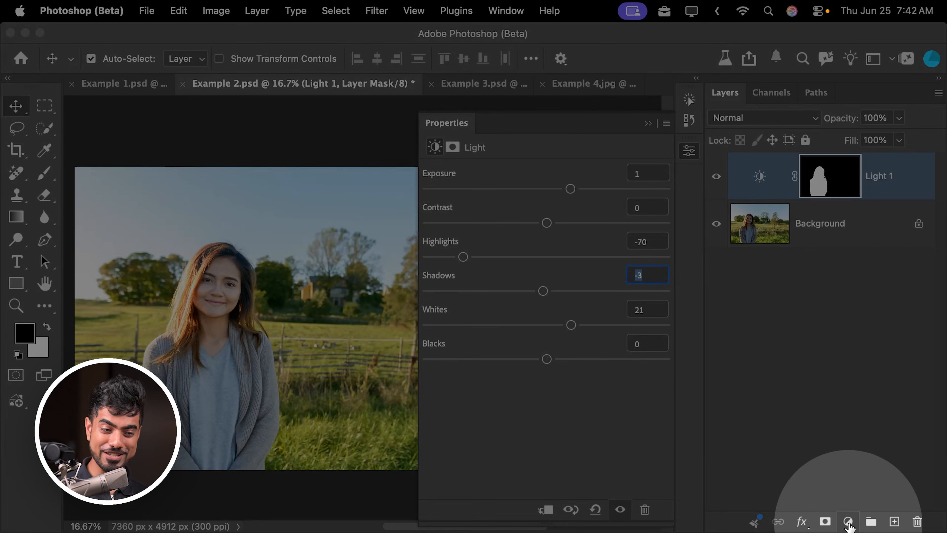
Add a second Light adjustment layer masked to the background by copying Light 1's mask onto it and inverting the copy.
left_click(848, 522)
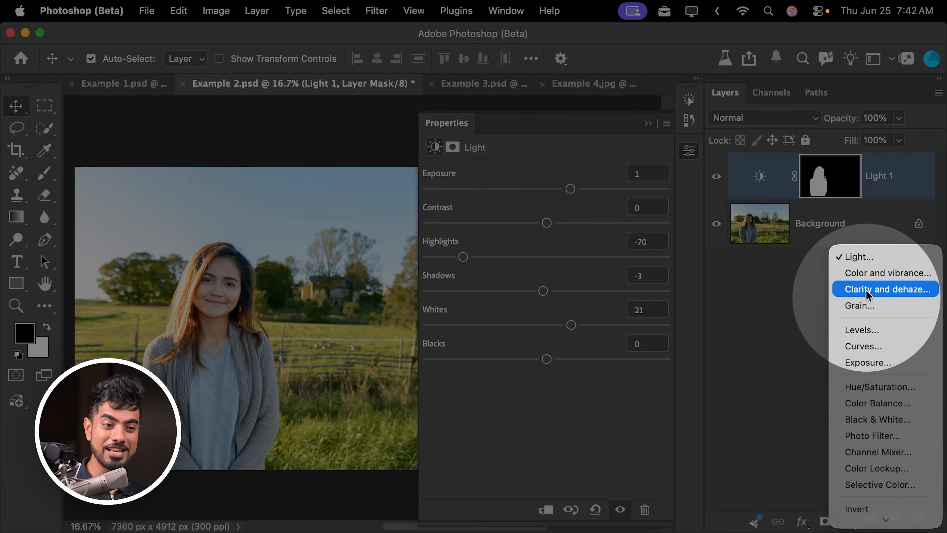
left_click(857, 257)
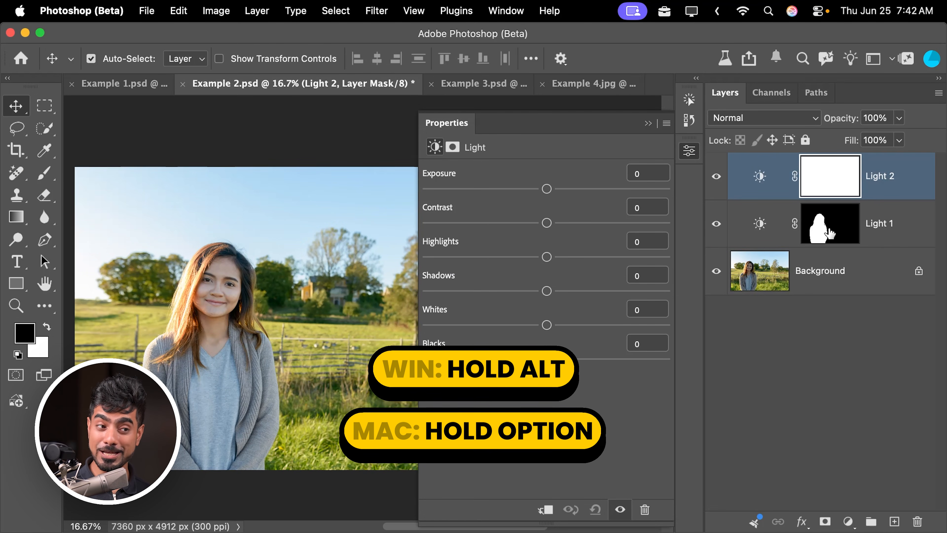
left_click_drag(828, 233, 805, 168)
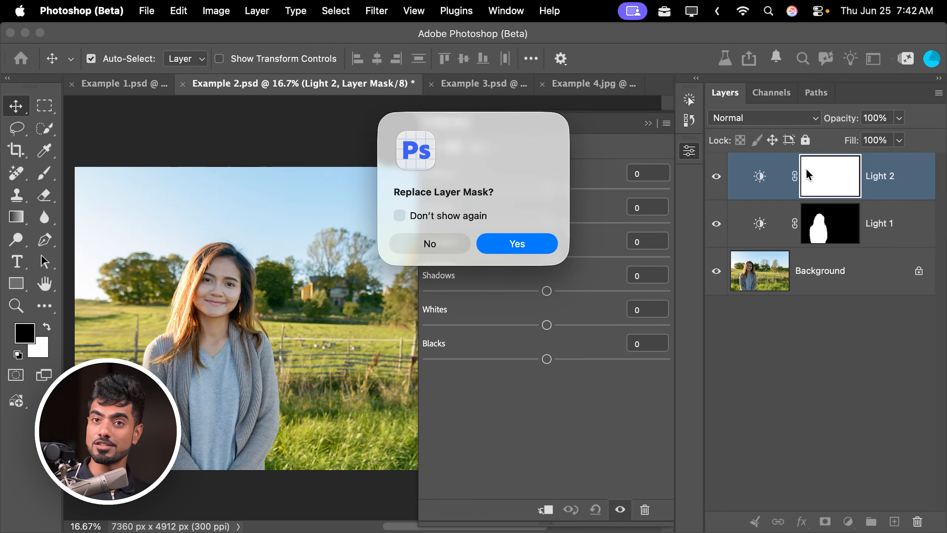
left_click(511, 246)
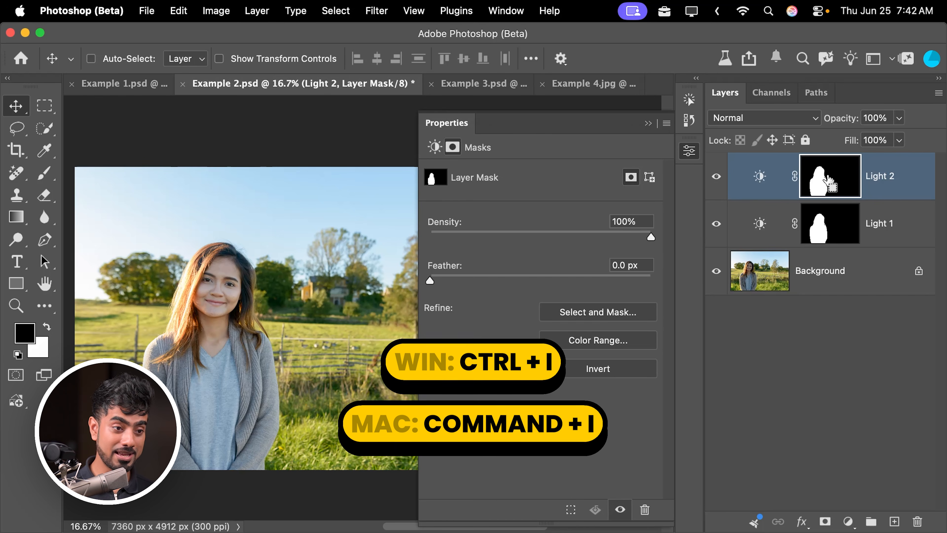
key("super+i")
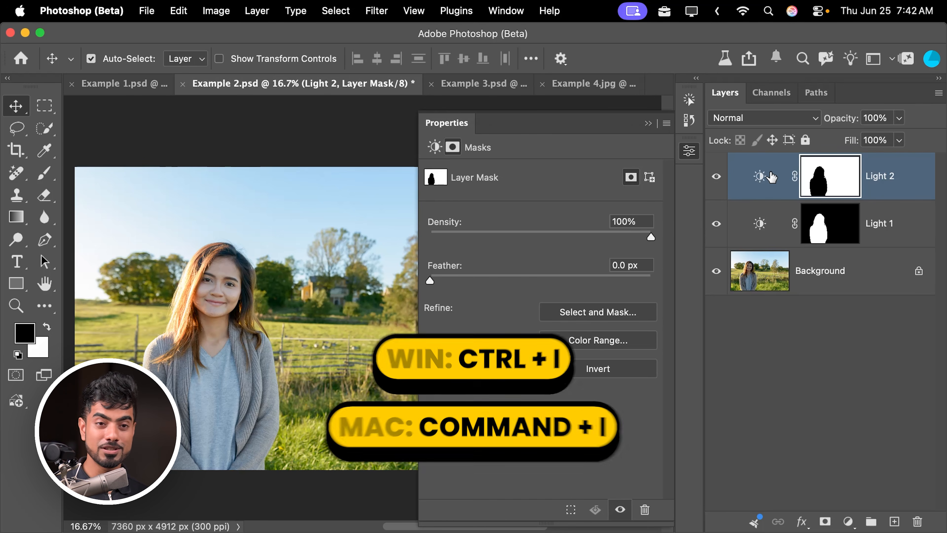
Set Light 2 to Exposure -0.19, Contrast -18, Highlights -13, Shadows -30, Whites 38 and Blacks 9.
left_click(763, 184)
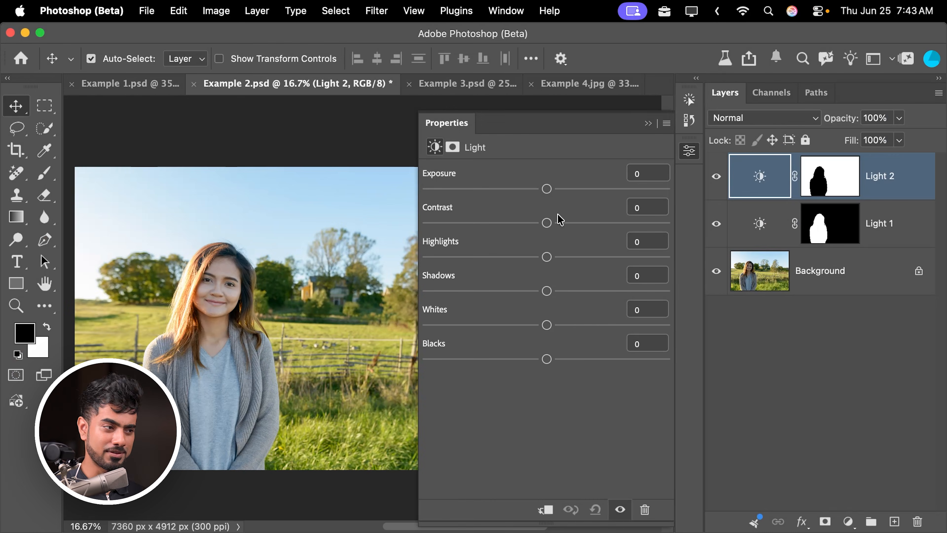
left_click_drag(563, 189, 541, 187)
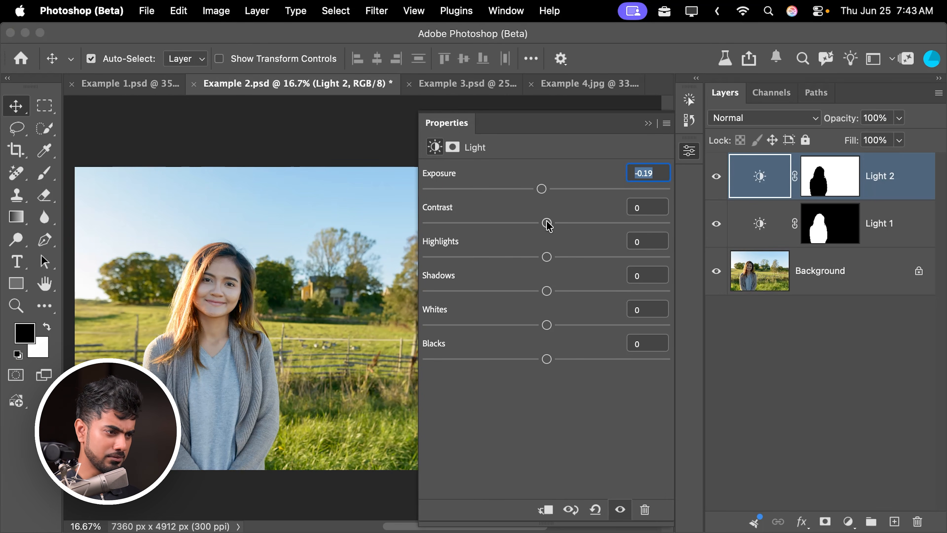
left_click_drag(506, 213, 526, 217)
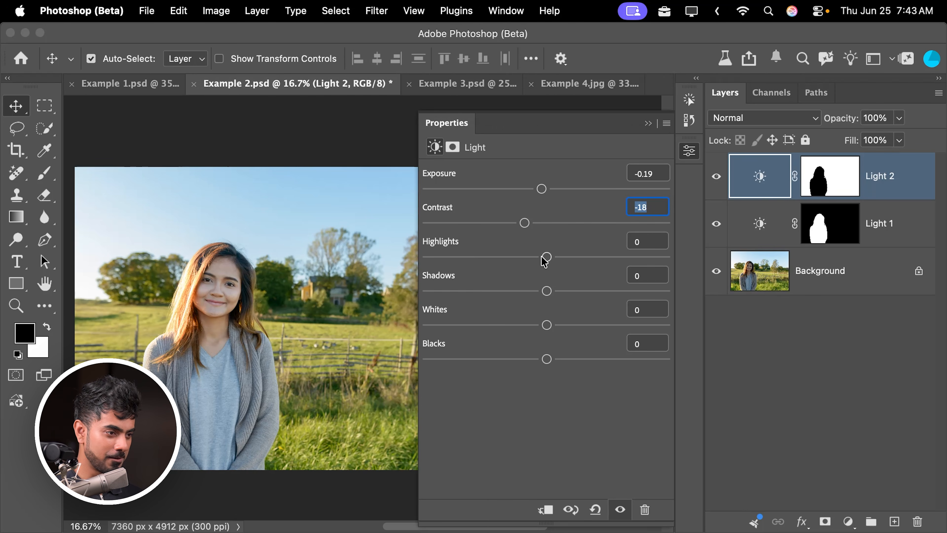
left_click_drag(550, 258, 524, 256)
left_click_drag(466, 255, 531, 256)
left_click_drag(547, 291, 511, 291)
left_click_drag(546, 325, 591, 325)
mouse_move(547, 359)
left_mouse_down()
mouse_move(540, 360)
mouse_move(575, 360)
mouse_move(557, 360)
left_mouse_up()
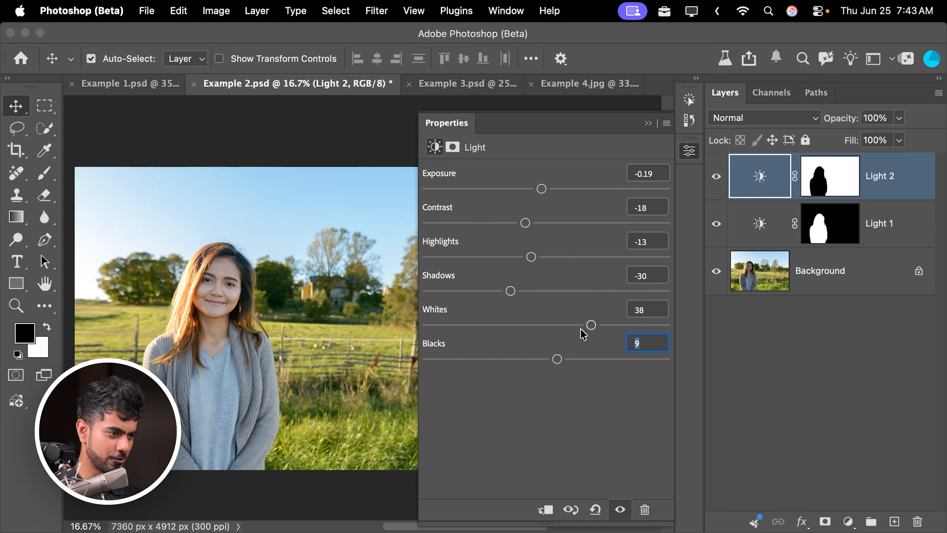
left_click(649, 124)
Compare the whole image with and without the two Light adjustment layers.
key("super+0")
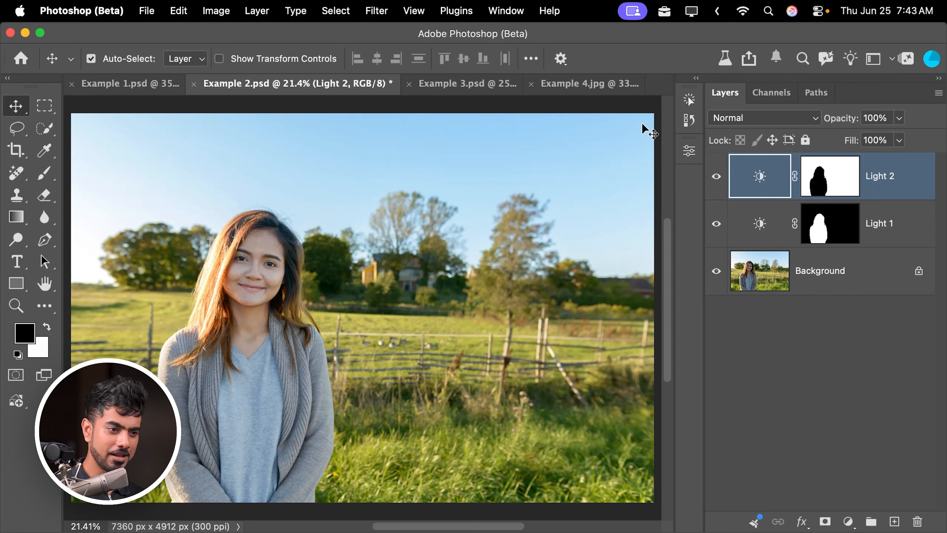
left_click(717, 275, "alt")
left_click(716, 276, "alt")
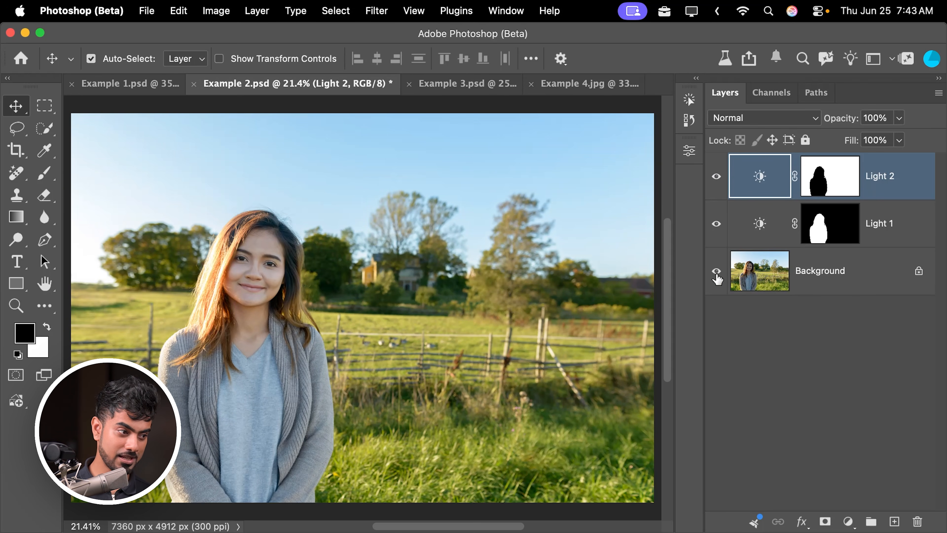
left_click(717, 278, "alt")
left_click(716, 280, "alt")
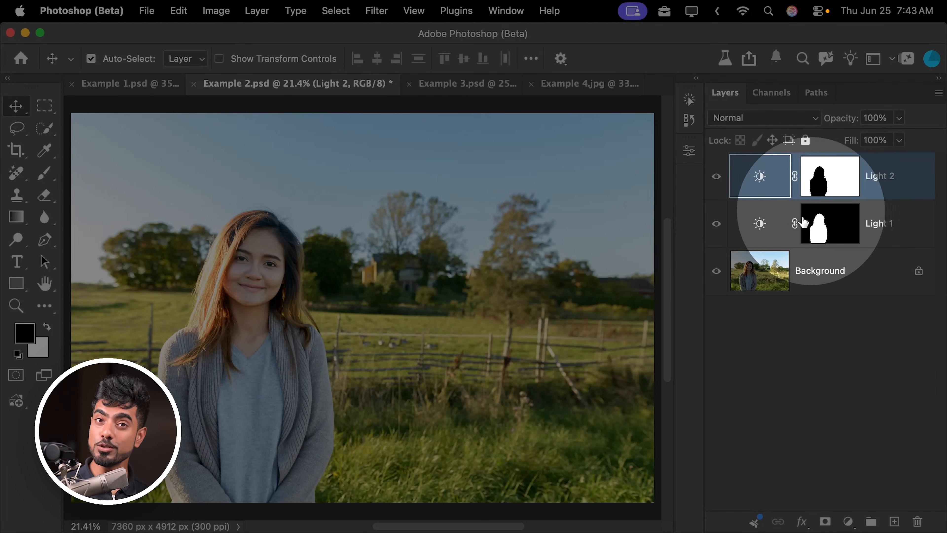
Try Exposure 0.86 on the woman's Light 1 layer and Exposure -3.18 on the background's Light 2 layer.
double_click(760, 231)
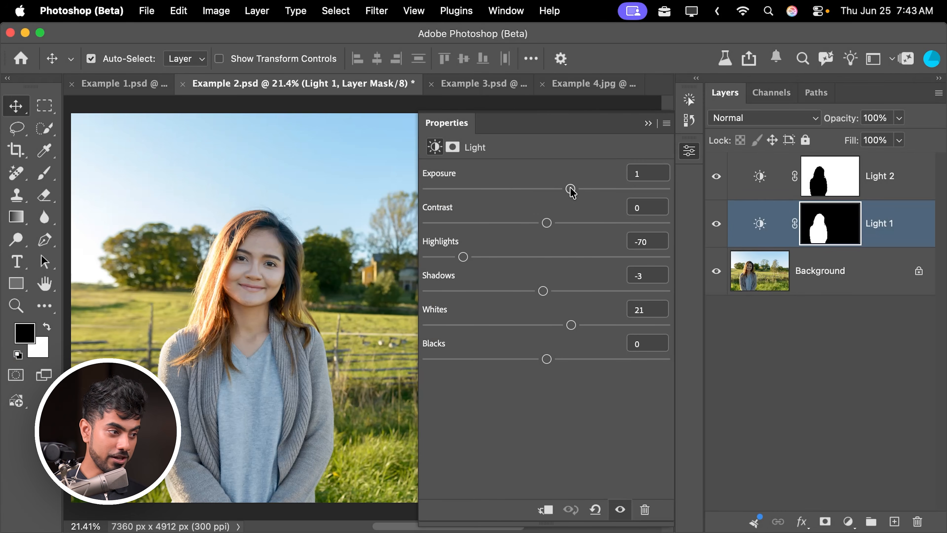
left_click_drag(568, 188, 564, 188)
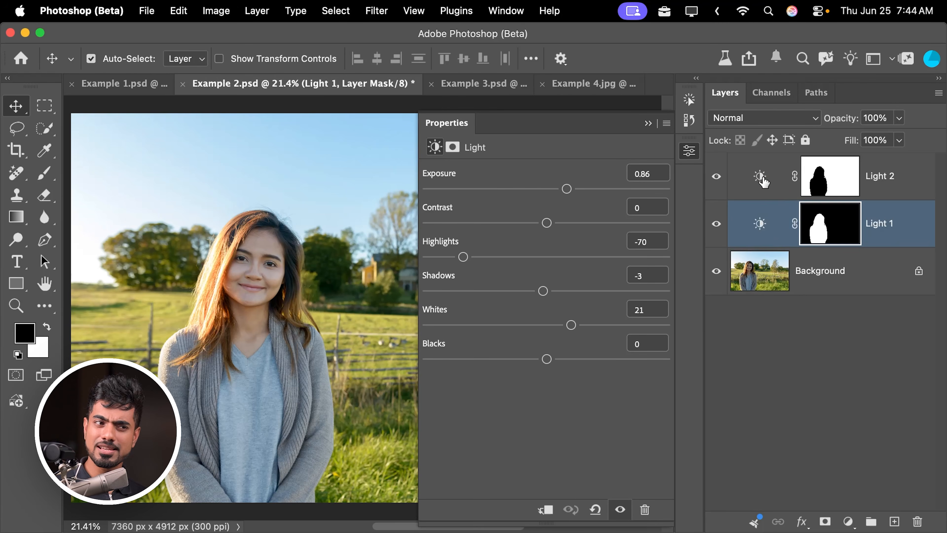
left_click(764, 182)
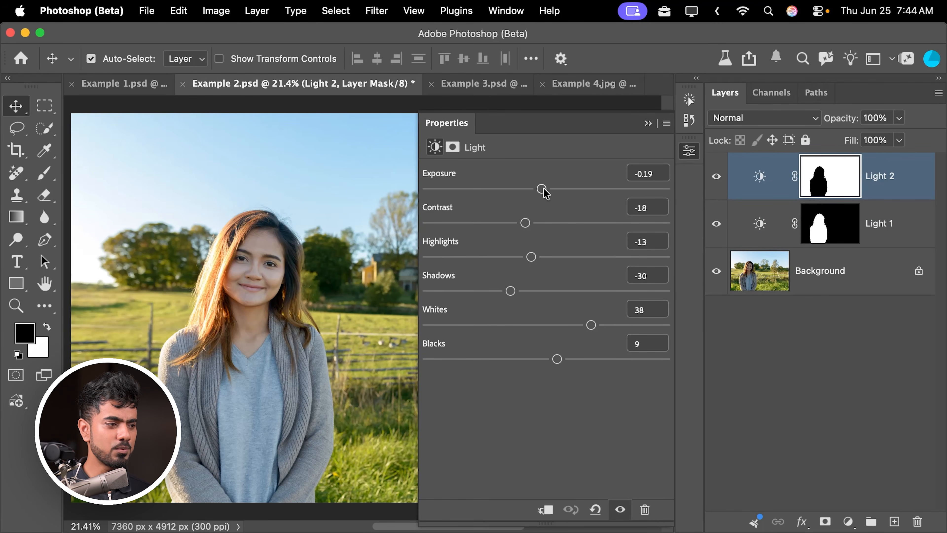
left_click_drag(544, 190, 472, 191)
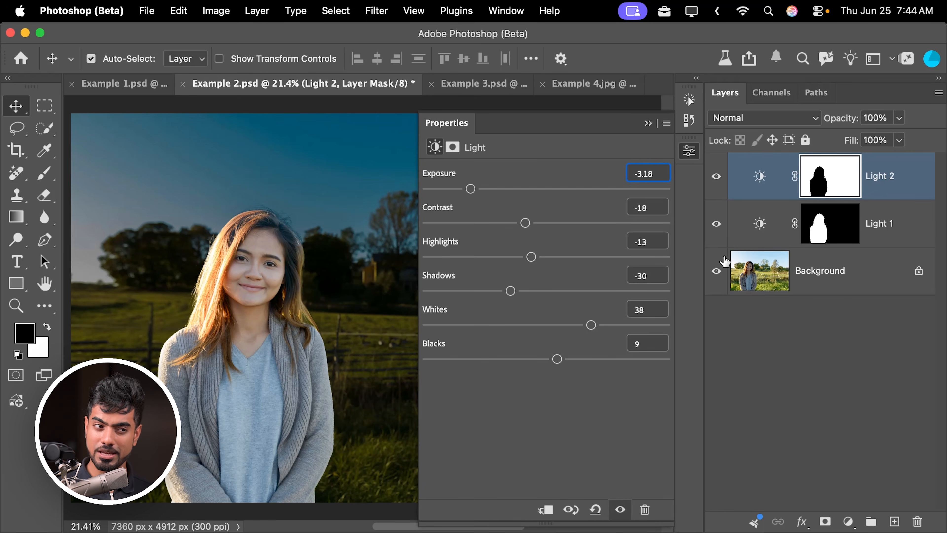
Try raising Light 1's Exposure to 1.51 to brighten the woman, and readjust it to a lower value.
left_click(755, 232)
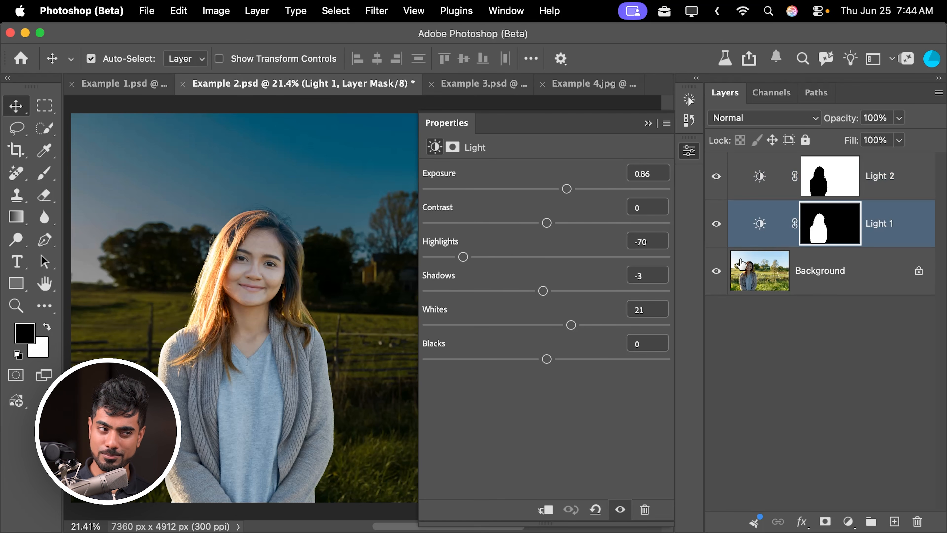
mouse_move(568, 189)
left_mouse_down()
mouse_move(551, 192)
mouse_move(583, 193)
left_mouse_up()
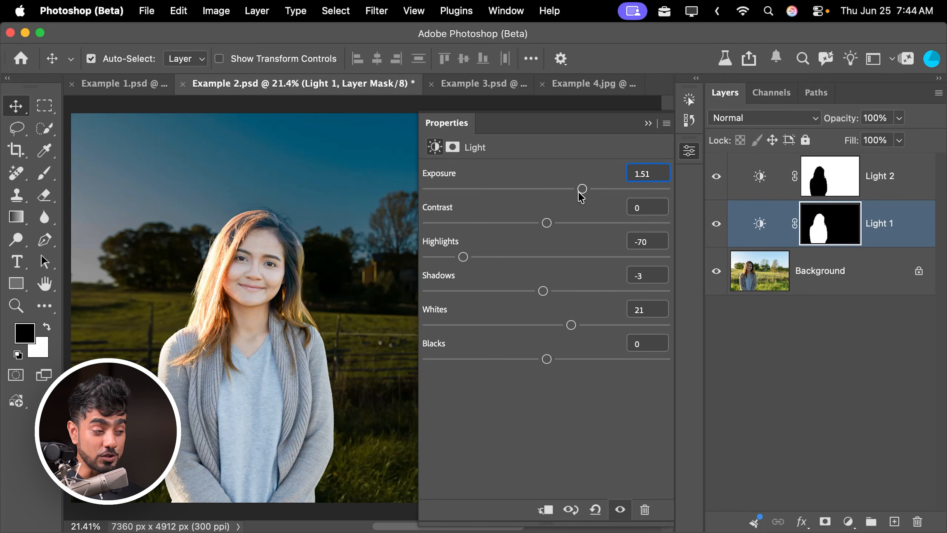
left_click_drag(579, 193, 571, 189)
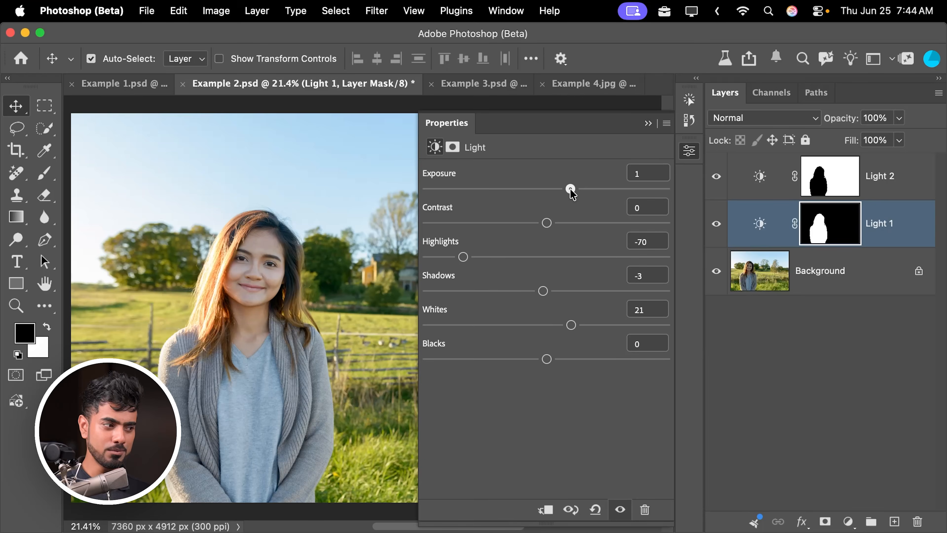
left_click_drag(570, 189, 565, 189)
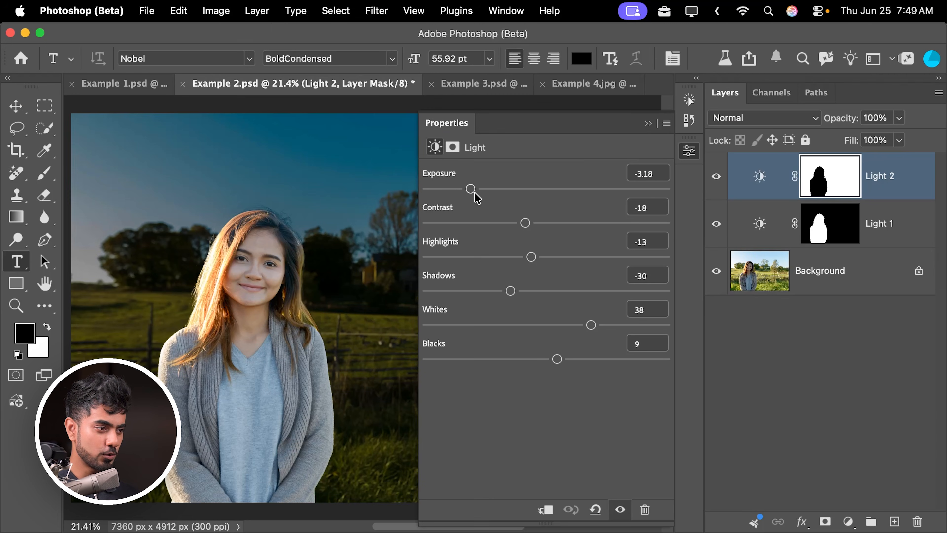
Raise Light 2's Exposure to brighten the darkened background and set Light 1's Exposure to 1.
left_click_drag(472, 191, 571, 189)
left_click(763, 234)
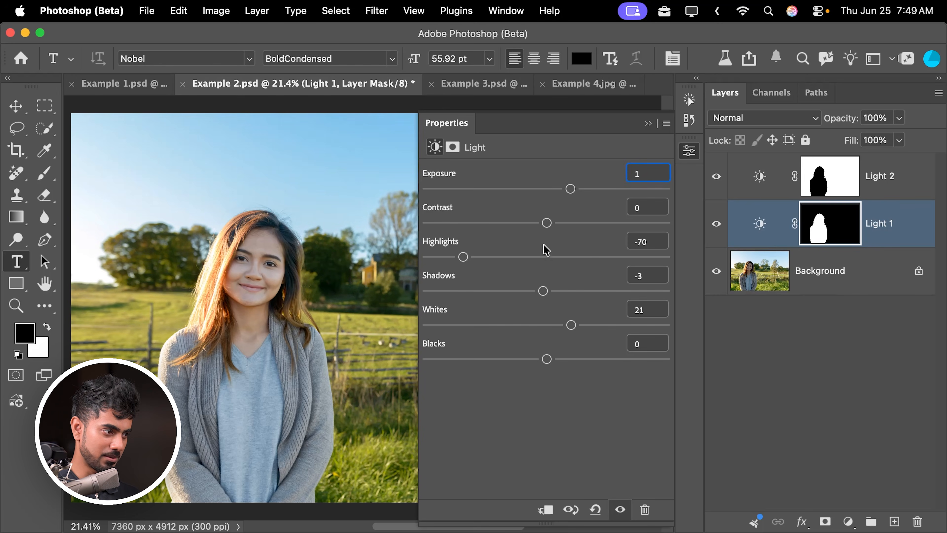
left_click(648, 124)
Group the Light 1 and Light 2 adjustment layers.
key("v")
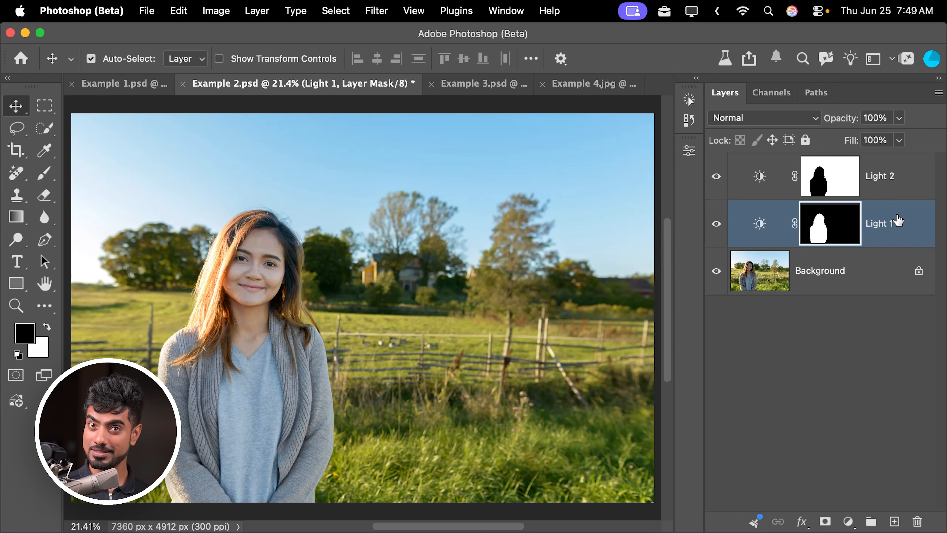
left_click(899, 191, "super")
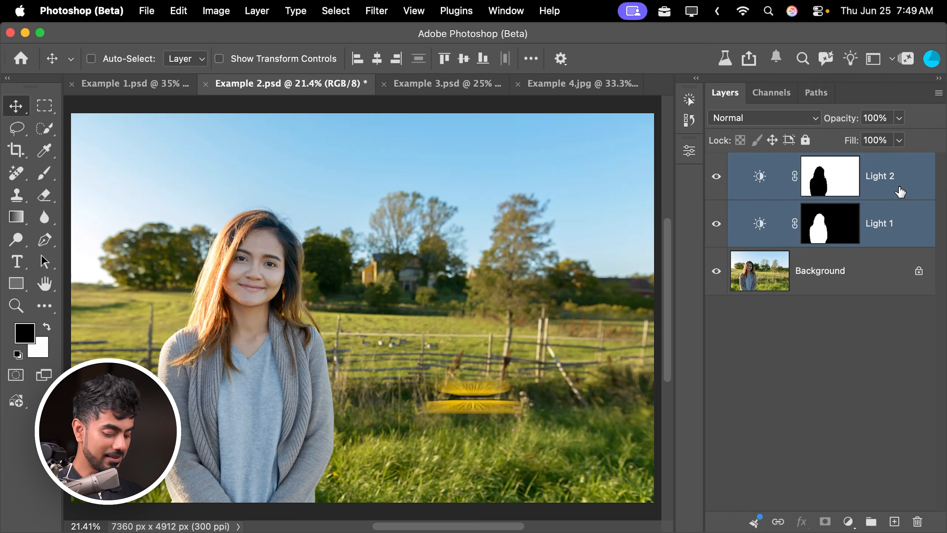
key("super+g")
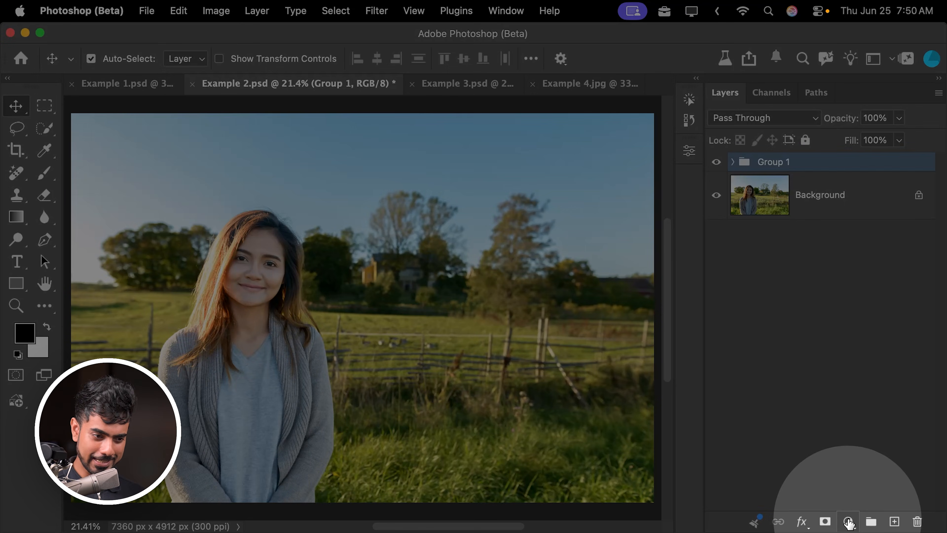
Add a Light adjustment layer above Group 1 with Exposure 0.29, Contrast 9, Highlights -55 and Shadows 29.
left_click(849, 521)
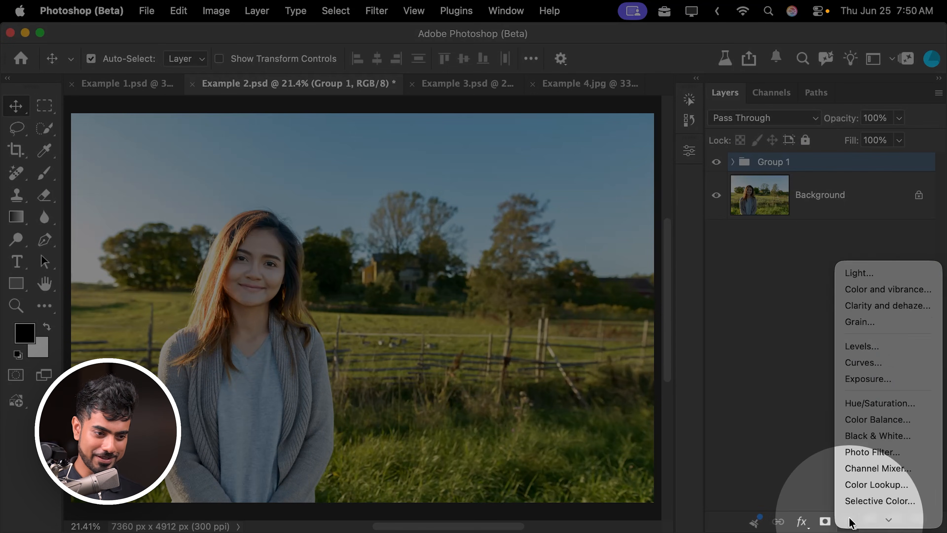
left_click(852, 260)
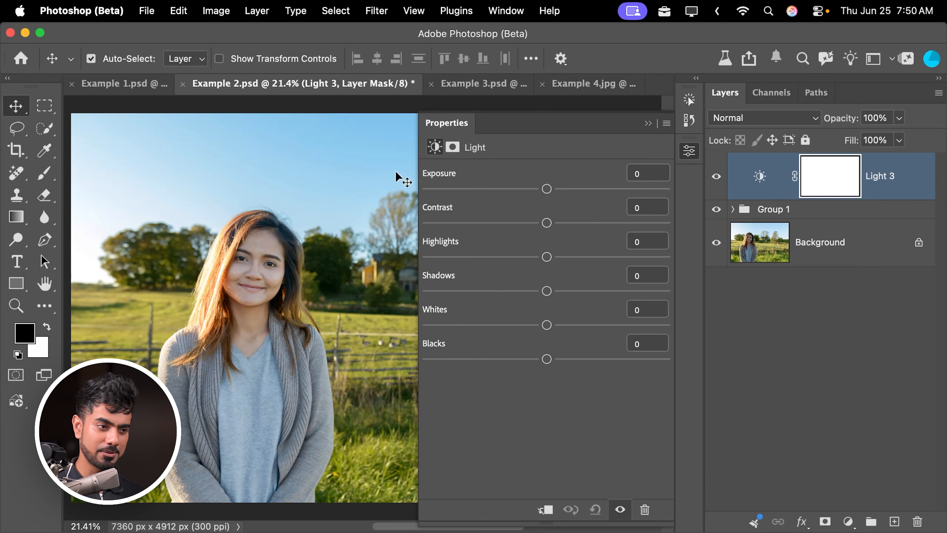
left_click_drag(362, 214, 351, 219)
left_click_drag(351, 220, 320, 228)
left_click_drag(547, 188, 553, 188)
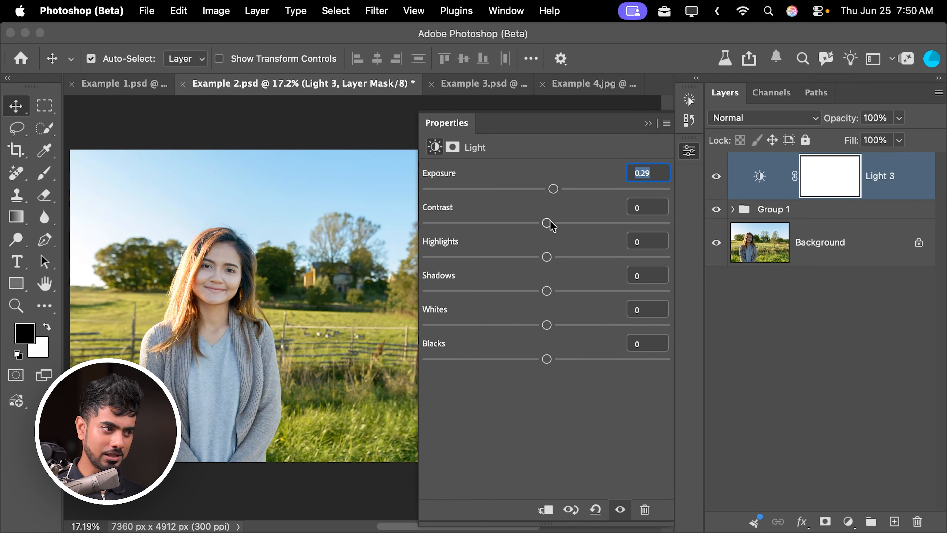
left_click_drag(547, 223, 558, 223)
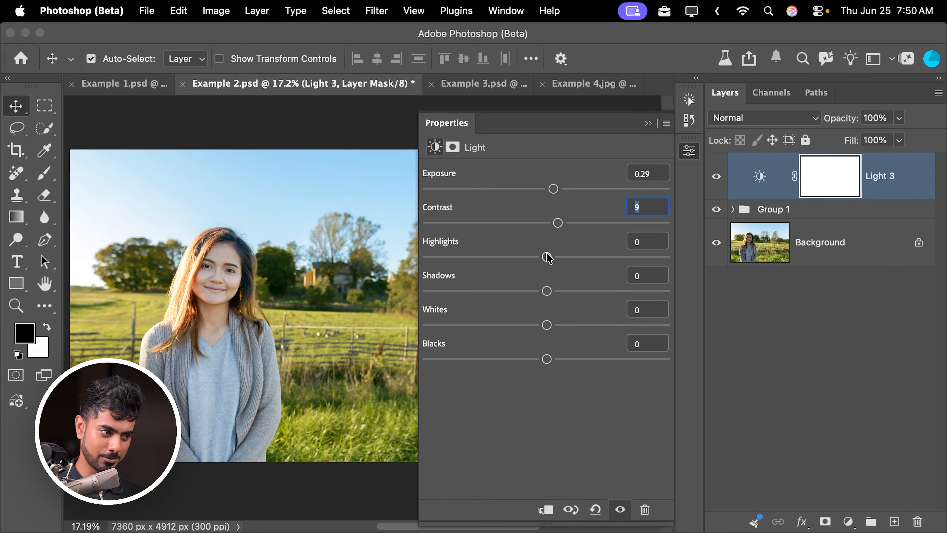
left_click_drag(547, 257, 481, 257)
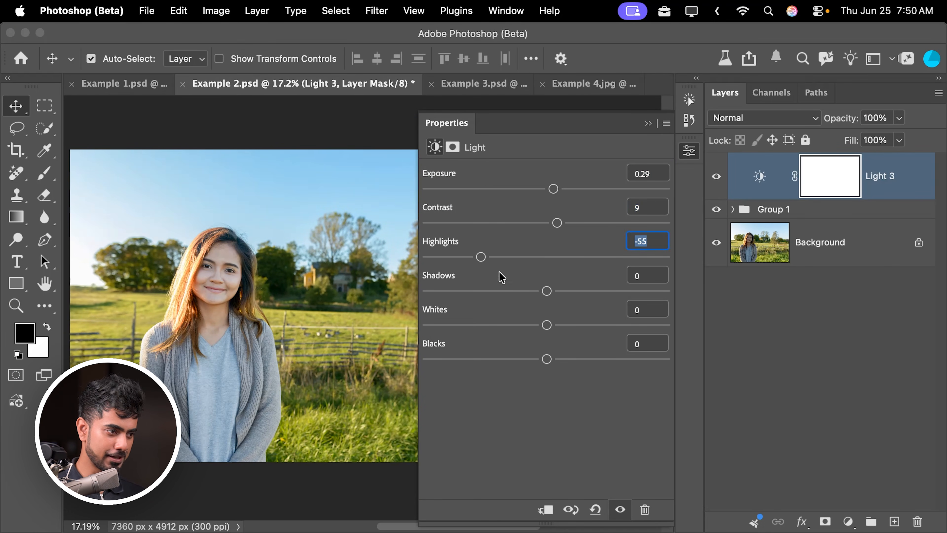
left_click_drag(550, 291, 581, 291)
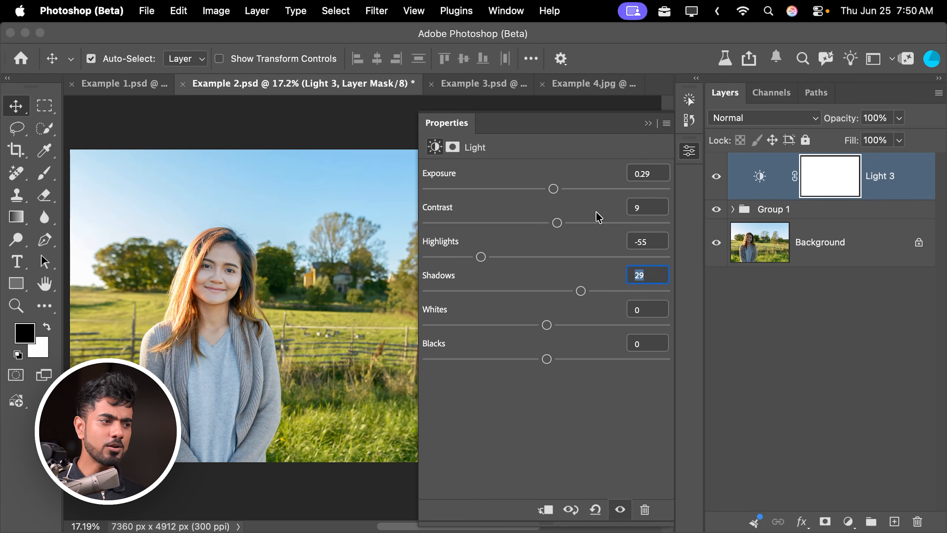
left_click(647, 125)
key("super+0")
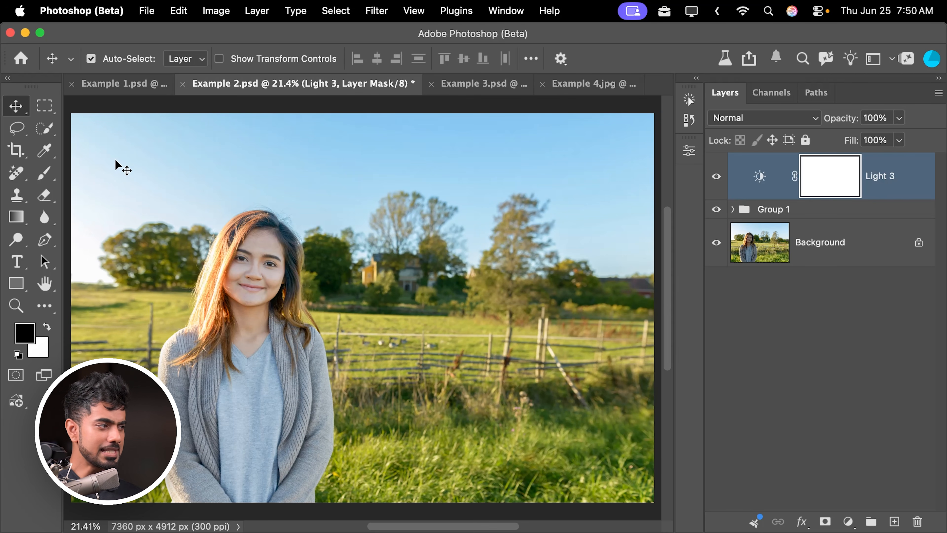
Create an empty layer for brush painting and place it between Light 3 and Group 1.
left_click(44, 172)
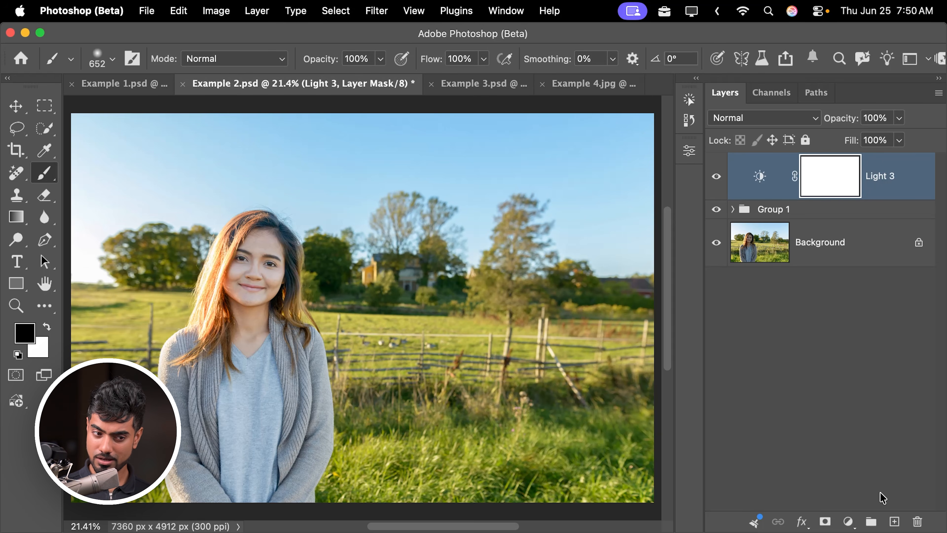
left_click(894, 521)
left_click_drag(847, 180, 845, 235)
Handwrite the word "Brush" in white with a 250 px brush over the background beside the woman.
key("x")
key("bracketleft")
key("bracketleft")
key("bracketleft")
key("bracketleft")
key("bracketleft")
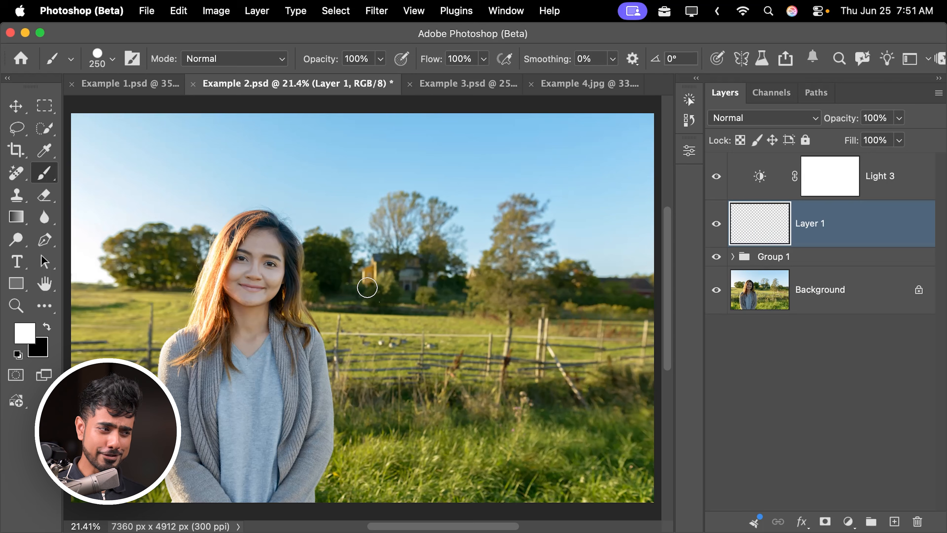
mouse_move(368, 288)
left_mouse_down()
mouse_move(432, 231)
mouse_move(380, 334)
mouse_move(427, 284)
mouse_move(451, 295)
mouse_move(360, 342)
mouse_move(417, 321)
mouse_move(407, 322)
mouse_move(477, 274)
mouse_move(494, 296)
mouse_move(533, 238)
mouse_move(517, 280)
mouse_move(538, 271)
left_mouse_up()
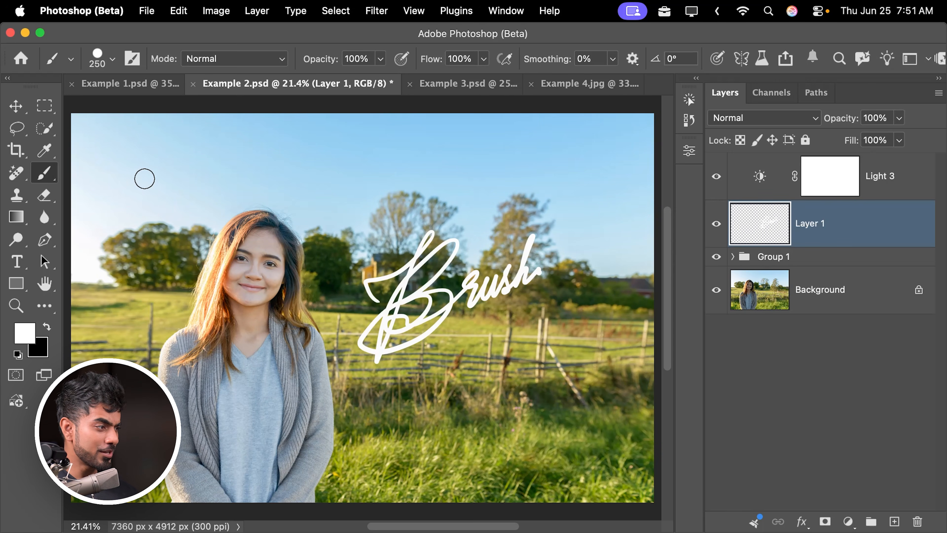
Add the white text "SOMETHING" in Nobel BoldCondensed, 55.92 pt, over the field below the handwritten word.
left_click(16, 262)
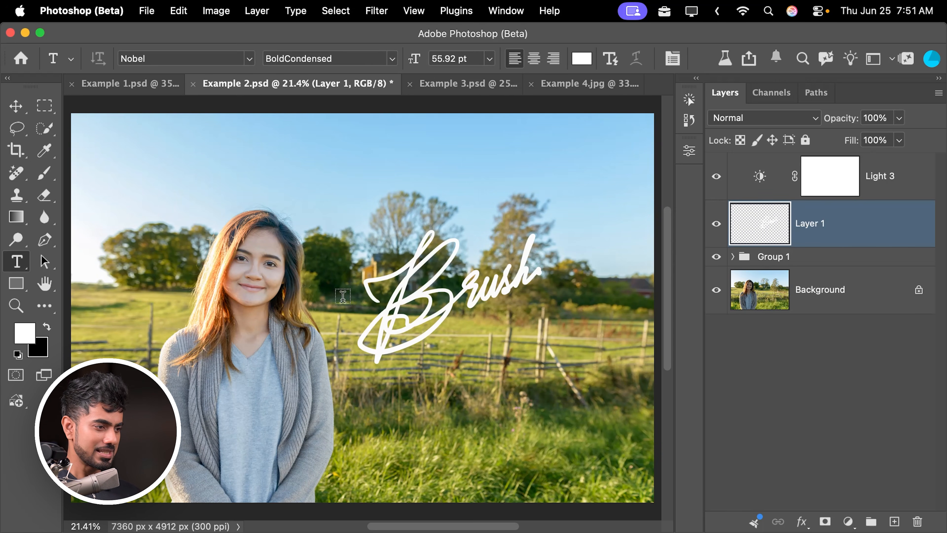
left_click(439, 381)
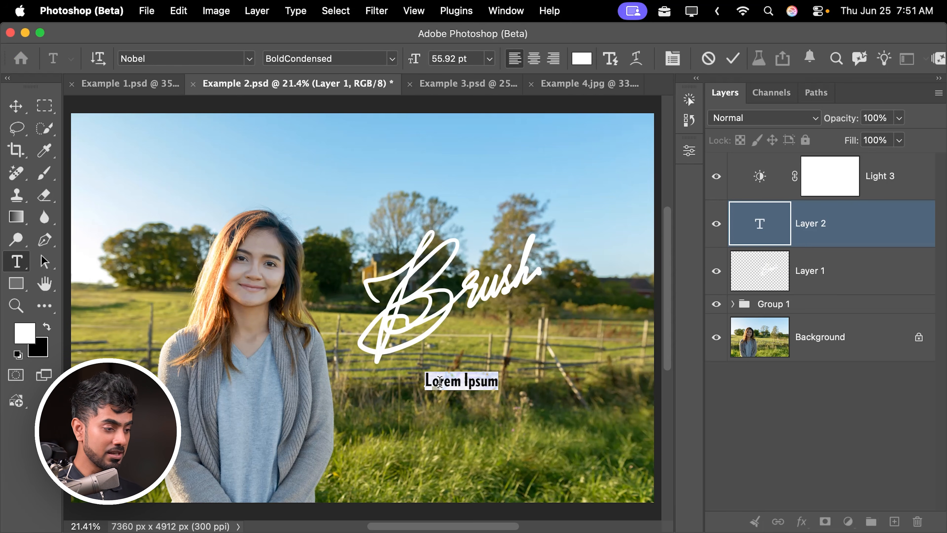
type("SOMETHING")
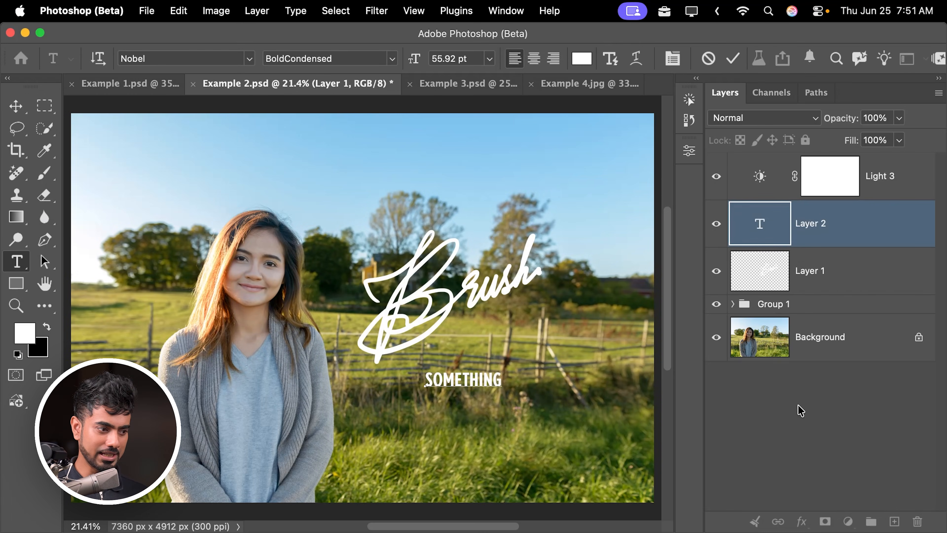
left_click(798, 410)
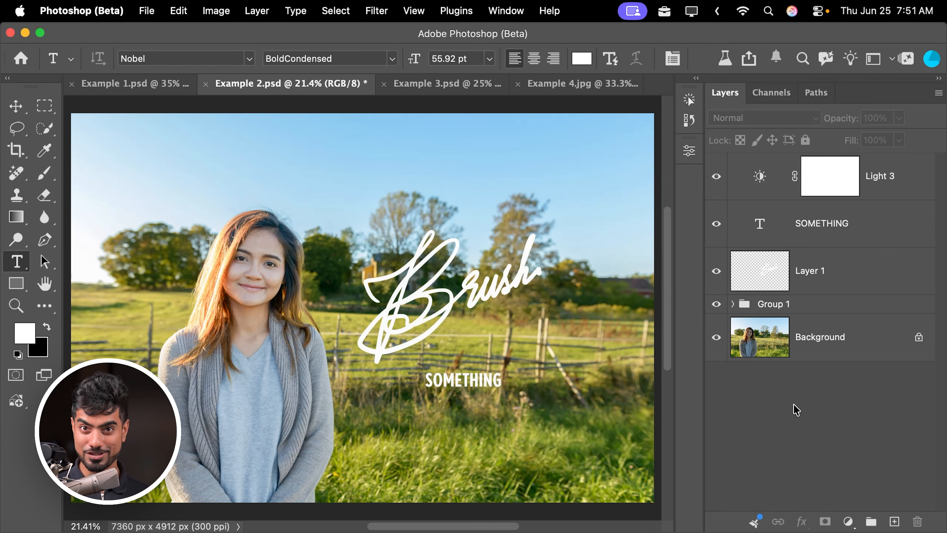
Add a Grain adjustment layer directly above the SOMETHING text layer with Amount +73.
left_click(857, 230)
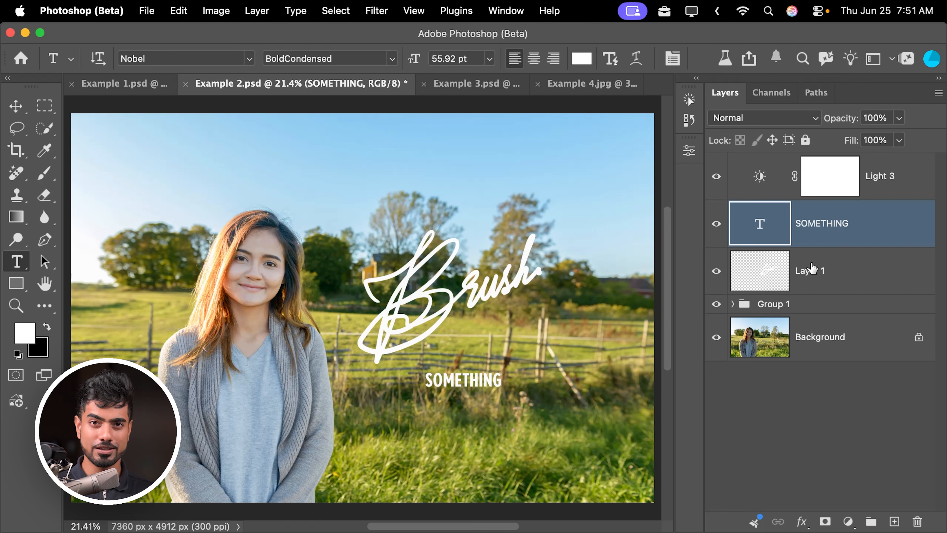
left_click(844, 520)
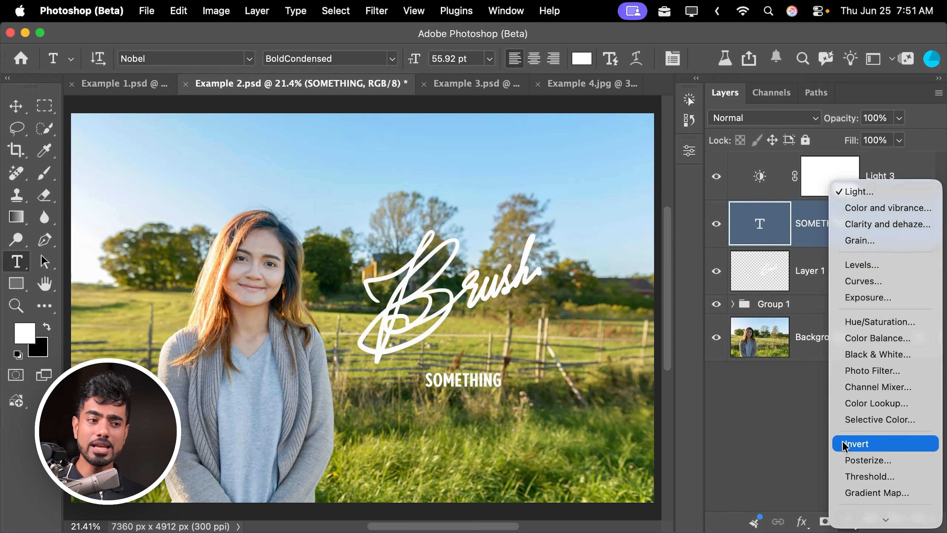
left_click(876, 243)
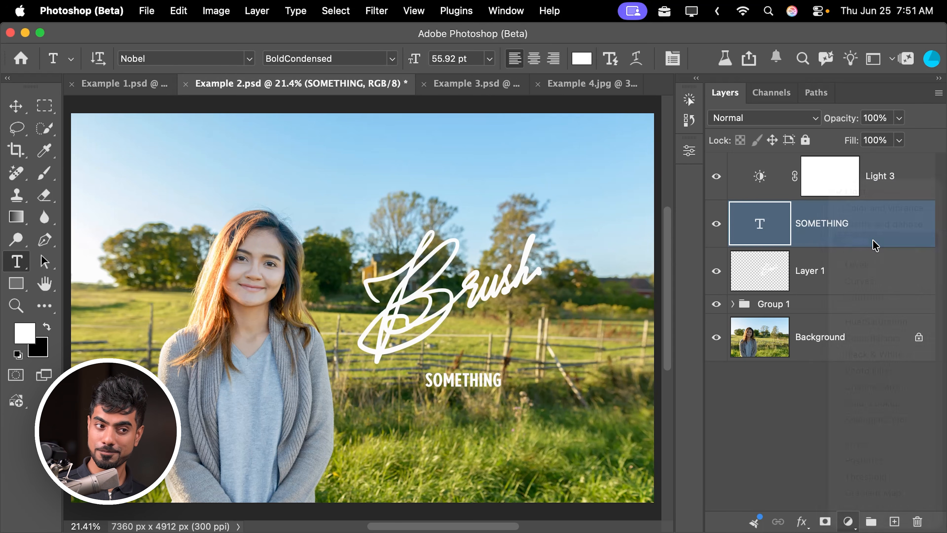
left_click_drag(438, 186, 590, 180)
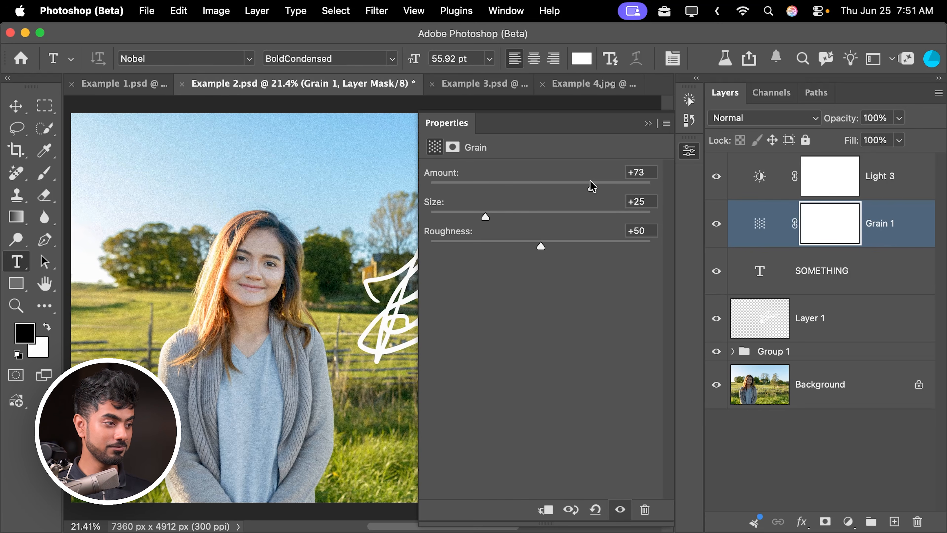
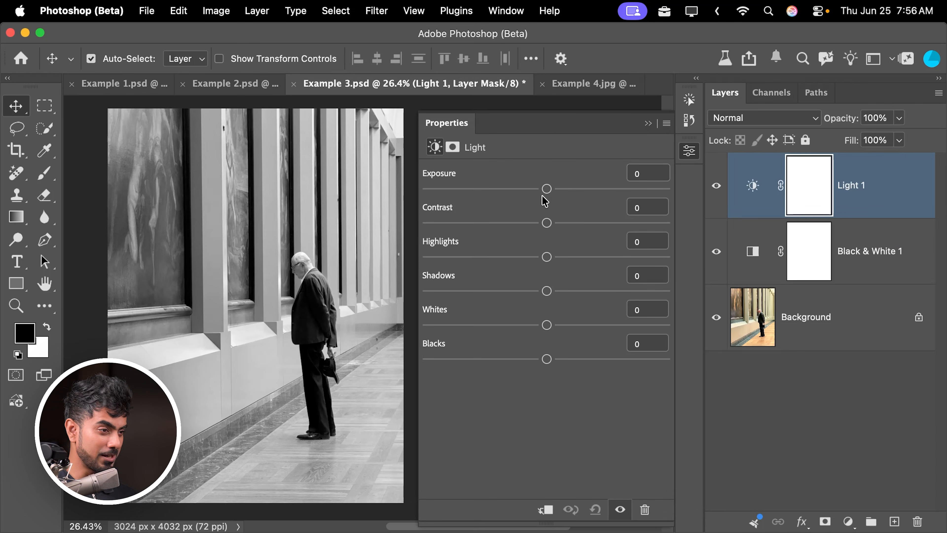
Set Example 3's Light 1 adjustment to Exposure -0.8, Contrast 66, Highlights -10, Shadows 60, Whites 30 and Blacks 2.
mouse_move(548, 194)
left_mouse_down()
mouse_move(556, 189)
mouse_move(543, 188)
left_mouse_up()
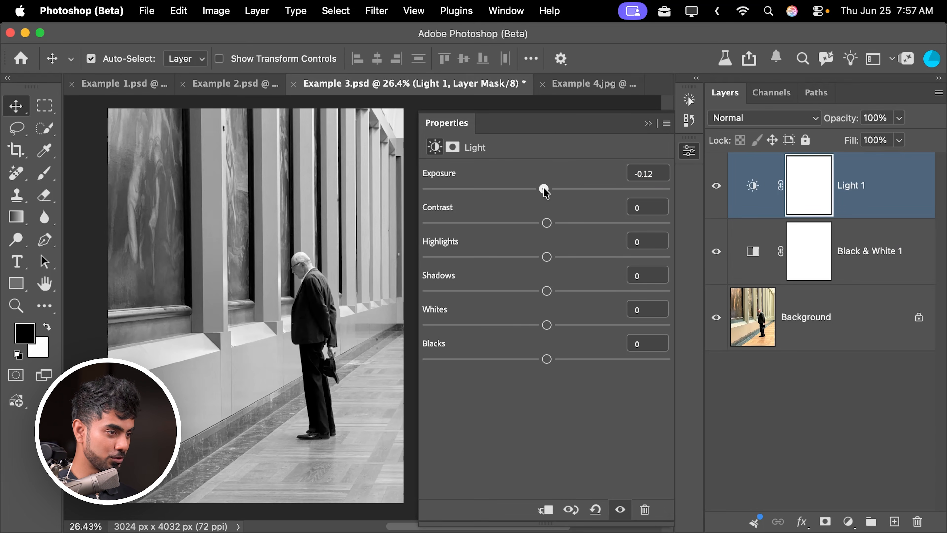
left_click(546, 222)
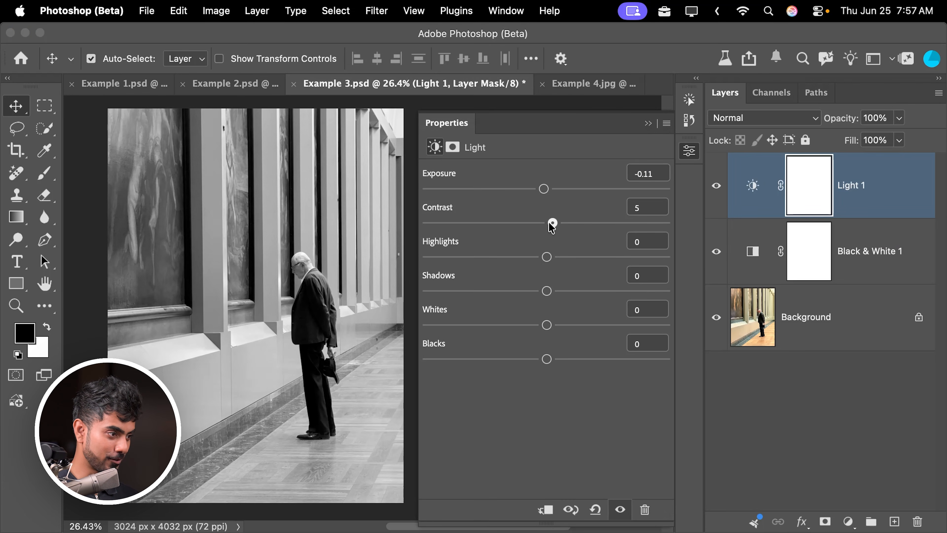
left_click_drag(550, 224, 612, 227)
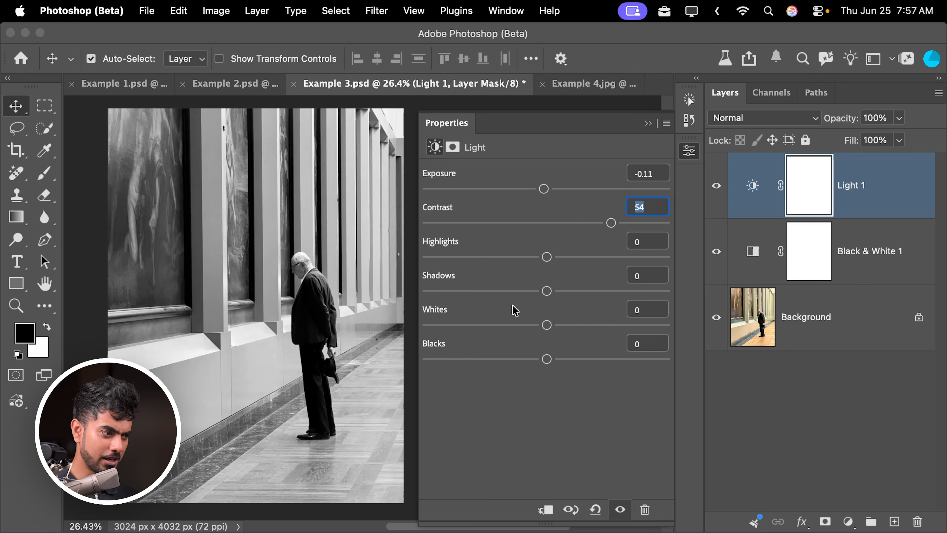
left_click_drag(547, 292, 595, 299)
left_click_drag(544, 188, 532, 188)
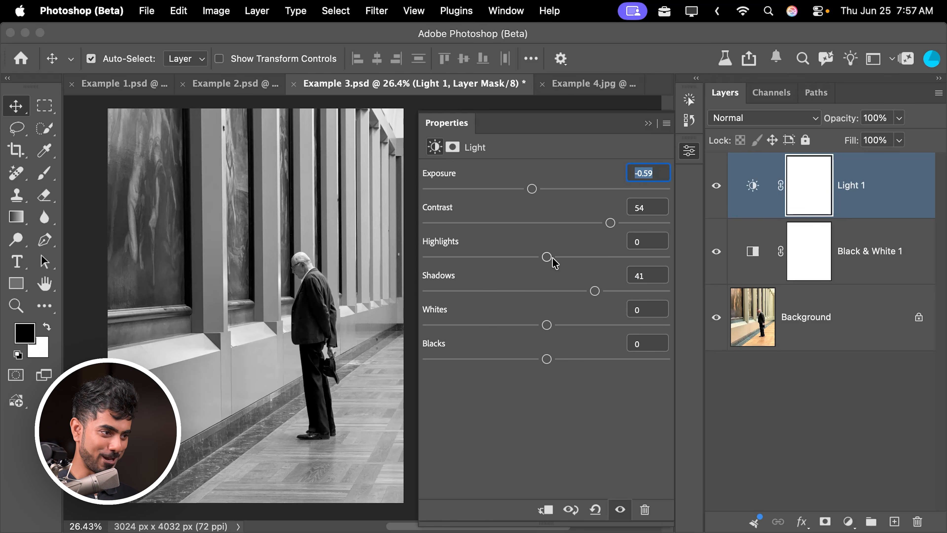
mouse_move(547, 257)
left_mouse_down()
mouse_move(596, 256)
mouse_move(529, 255)
mouse_move(542, 258)
left_mouse_up()
left_click_drag(546, 324, 583, 324)
mouse_move(546, 358)
left_mouse_down()
mouse_move(555, 360)
mouse_move(548, 360)
left_mouse_up()
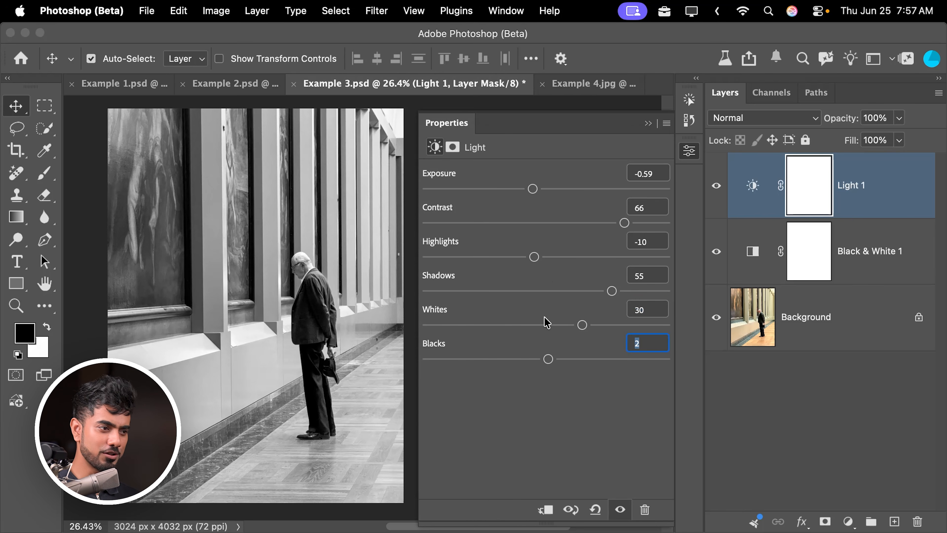
left_click_drag(532, 189, 528, 193)
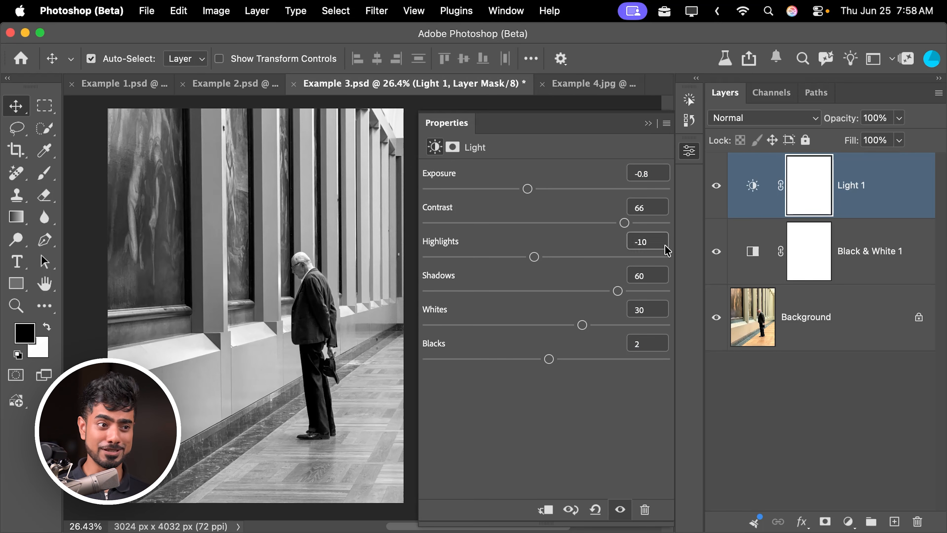
Toggle the Light 1 layer's visibility off and on to compare the photo before and after.
left_click(717, 186)
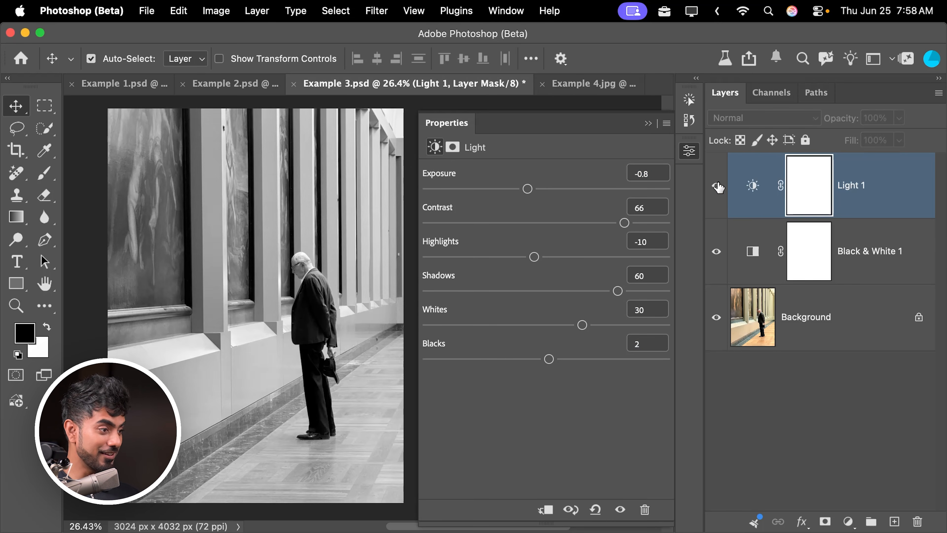
left_click(717, 187)
left_click(718, 187)
left_click(718, 190)
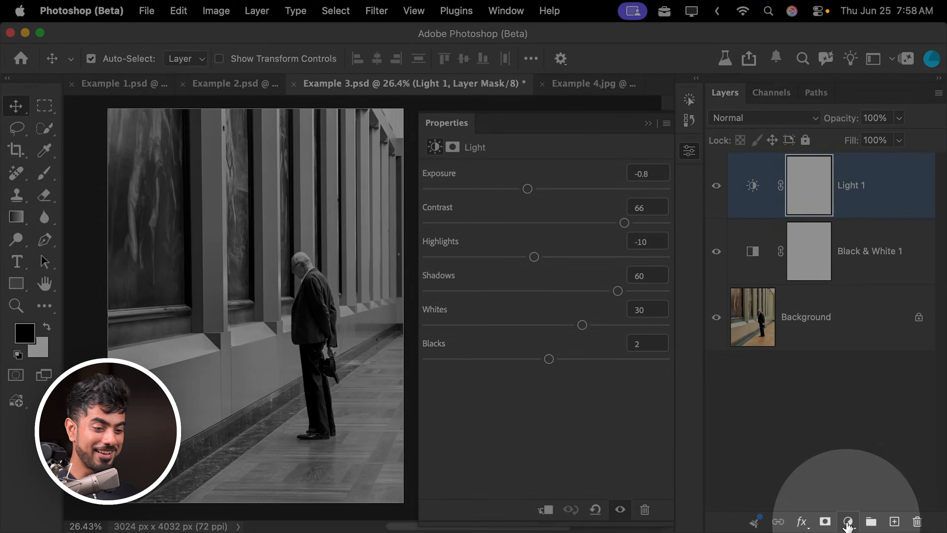
Add a Clarity and dehaze adjustment layer above Light 1 with Clarity +10 and Dehaze +5.
left_click(849, 521)
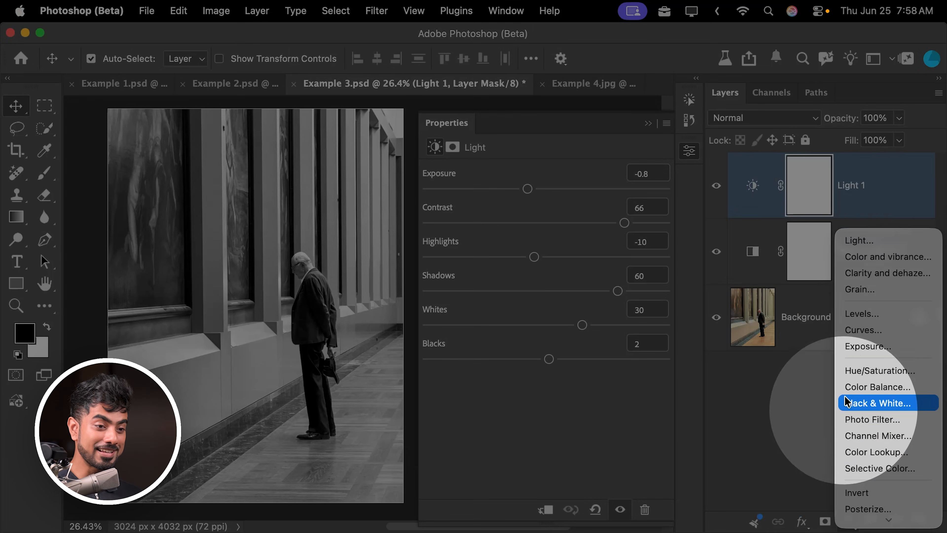
left_click(891, 280)
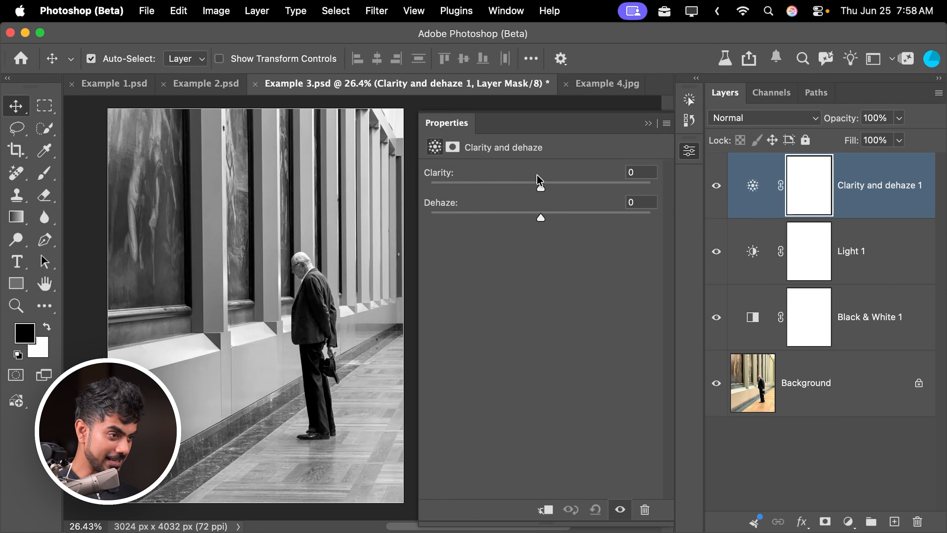
mouse_move(541, 185)
left_mouse_down()
mouse_move(557, 184)
mouse_move(551, 188)
left_mouse_up()
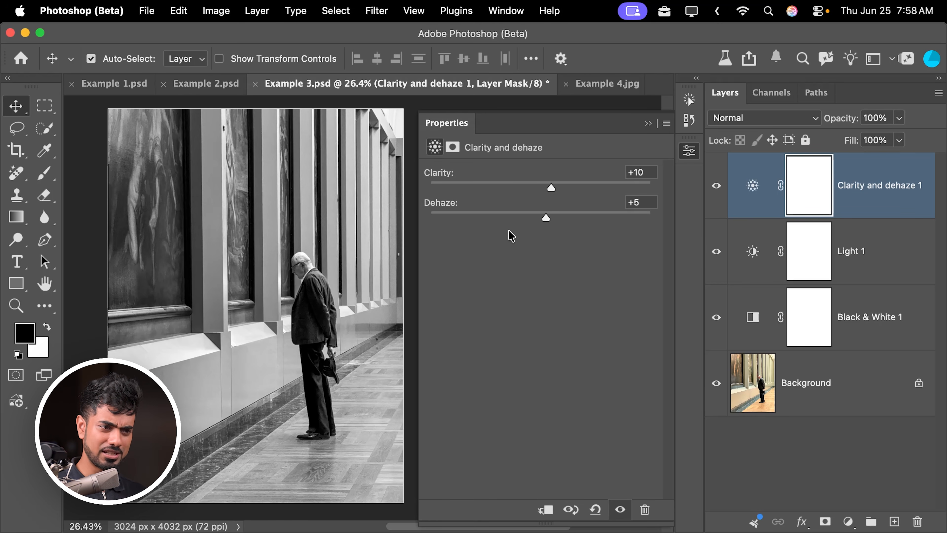
Add a Grain adjustment layer above Clarity and dehaze 1 with Amount +54, Size +45 and Roughness +78.
left_click(848, 521)
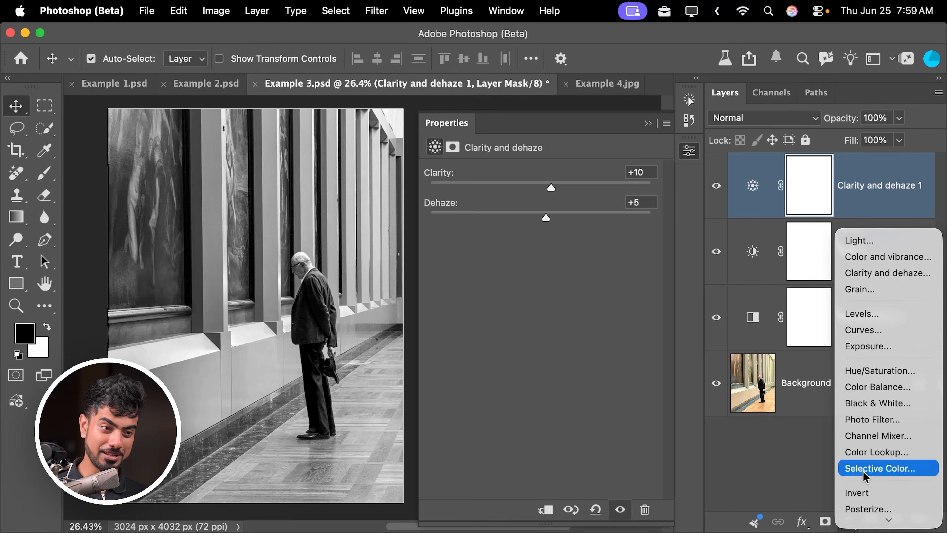
left_click(883, 292)
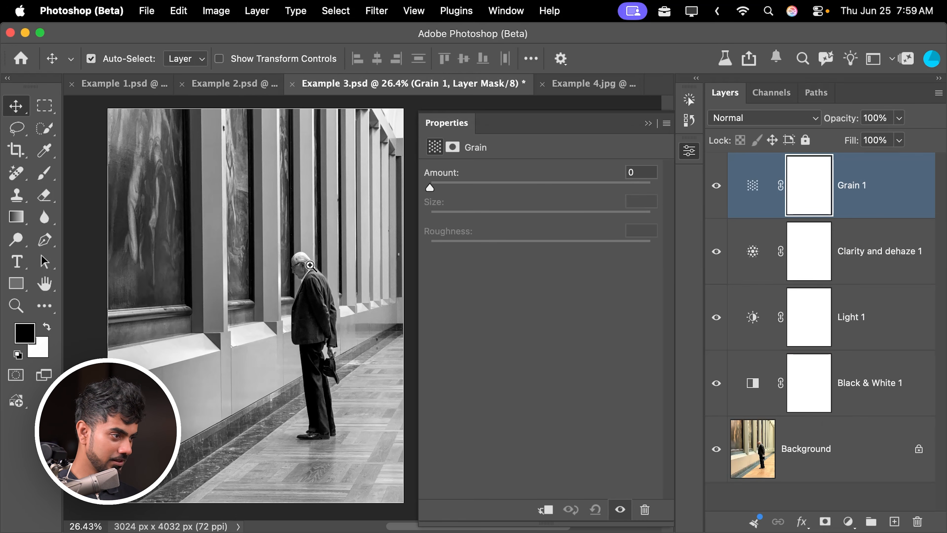
left_click_drag(306, 260, 365, 243)
left_click_drag(430, 187, 484, 187)
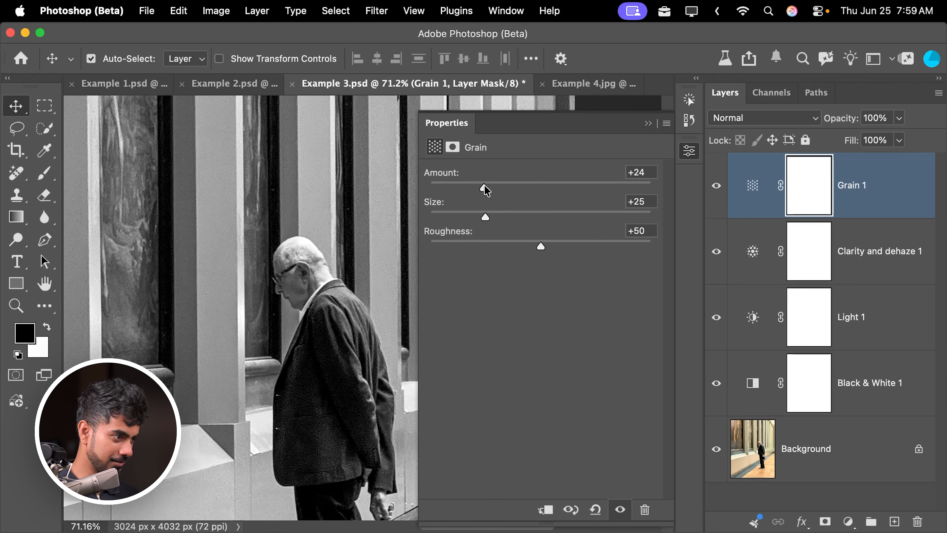
left_click_drag(542, 247, 602, 246)
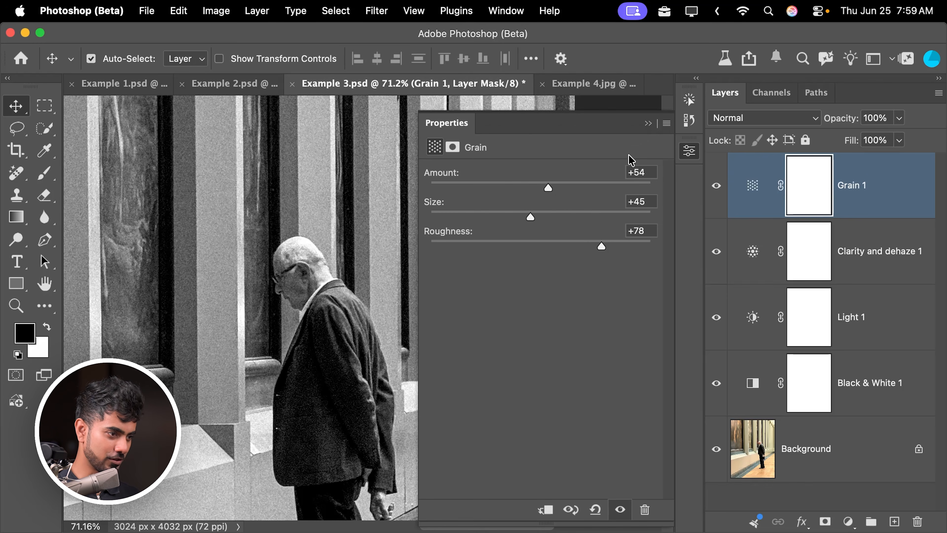
left_click(648, 123)
key("super+0")
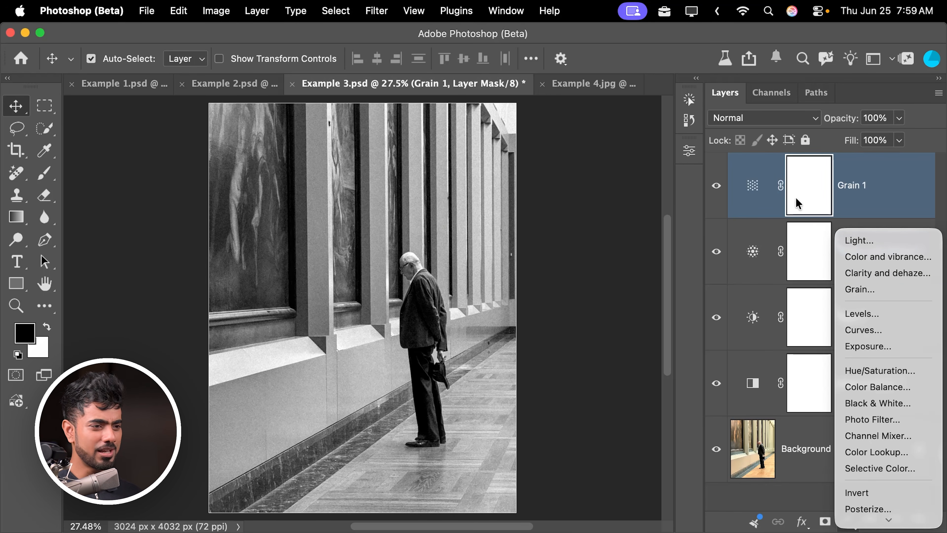
left_click(764, 217)
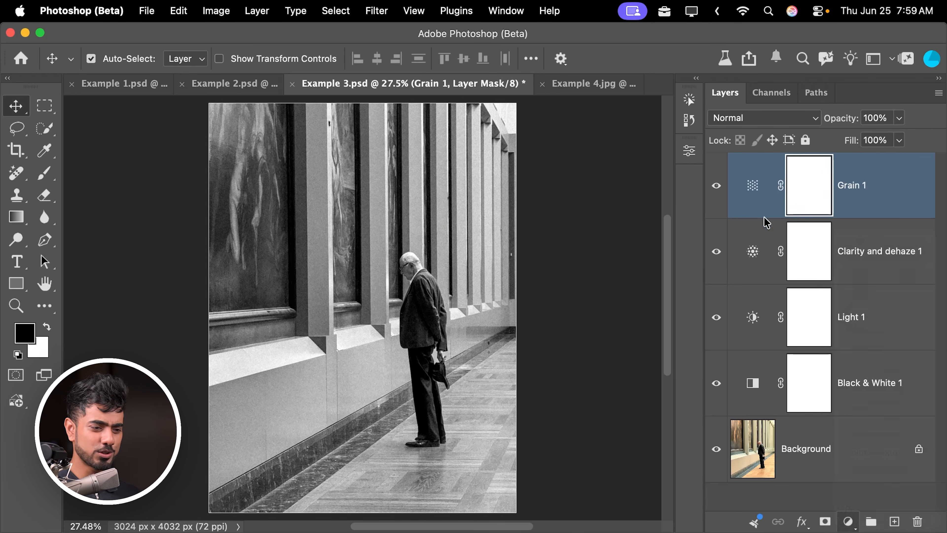
Add a Curves adjustment layer that darkens the photo, lowering the white endpoint and placing a midtone point at Input 170, Output 88.
left_click(851, 520)
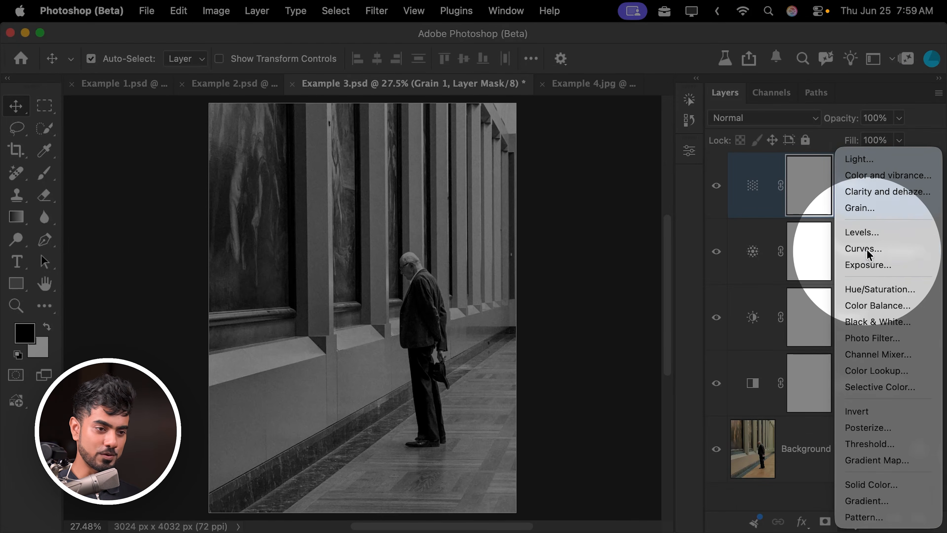
left_click(863, 248)
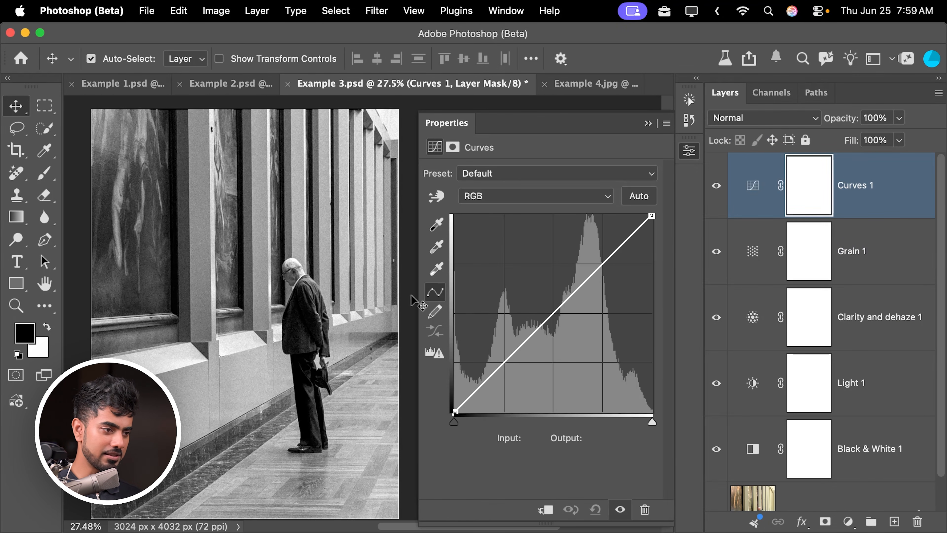
left_click_drag(571, 297, 582, 334)
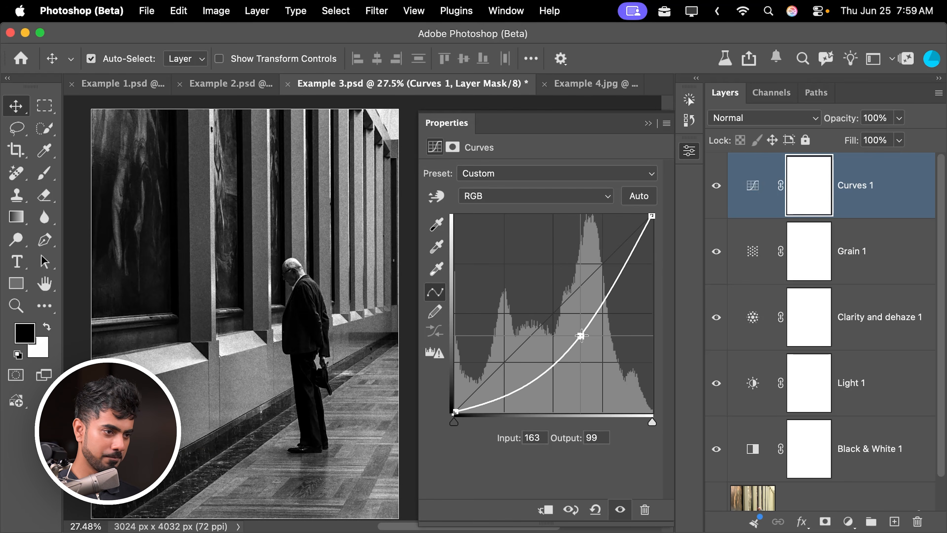
left_click_drag(652, 216, 658, 251)
left_click_drag(582, 335, 586, 341)
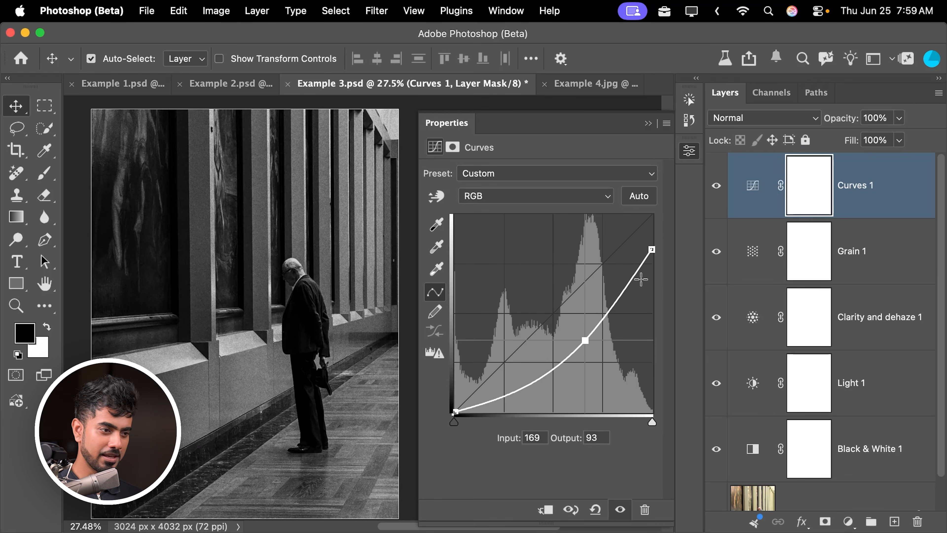
left_click_drag(652, 249, 652, 256)
left_click_drag(583, 348, 583, 351)
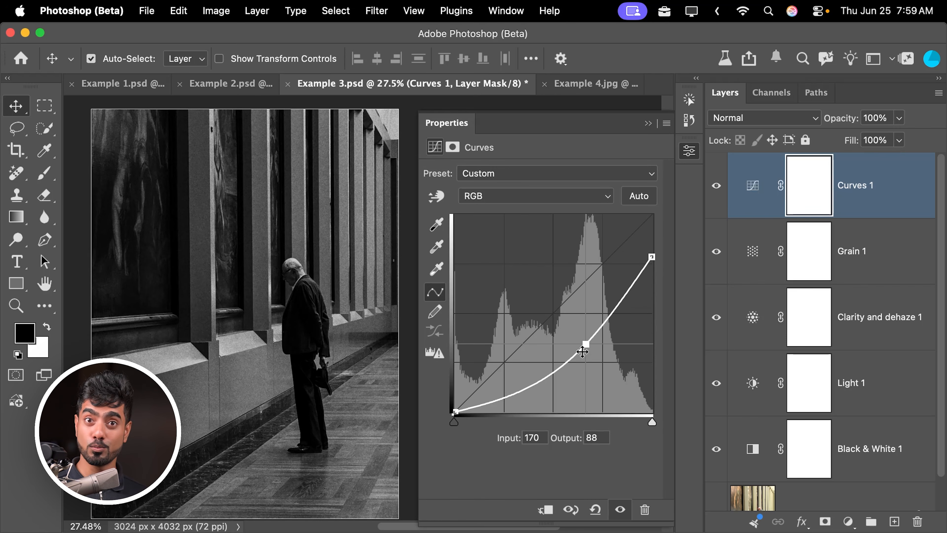
Target the Curves 1 layer mask and choose the Hard Round brush from General Brushes for painting on it.
left_click(807, 184)
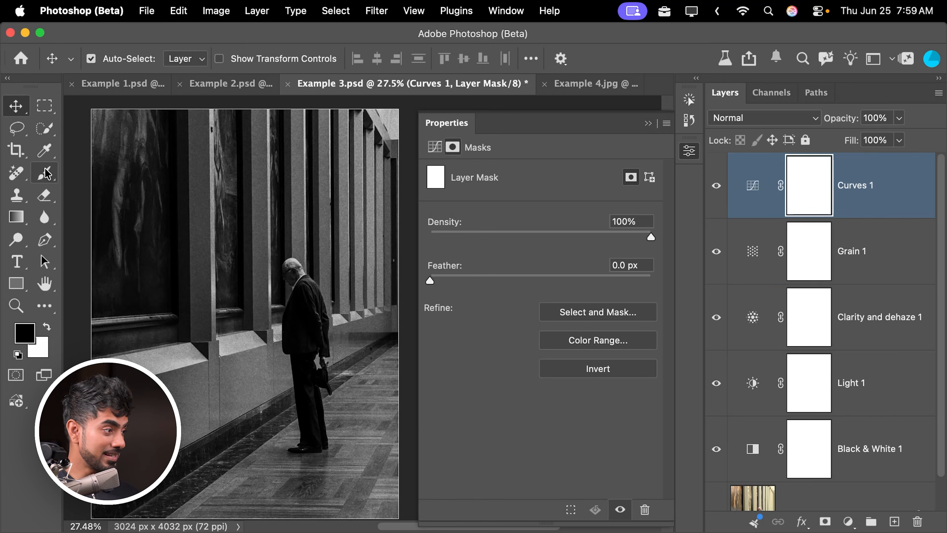
left_click(44, 173)
left_click(99, 63)
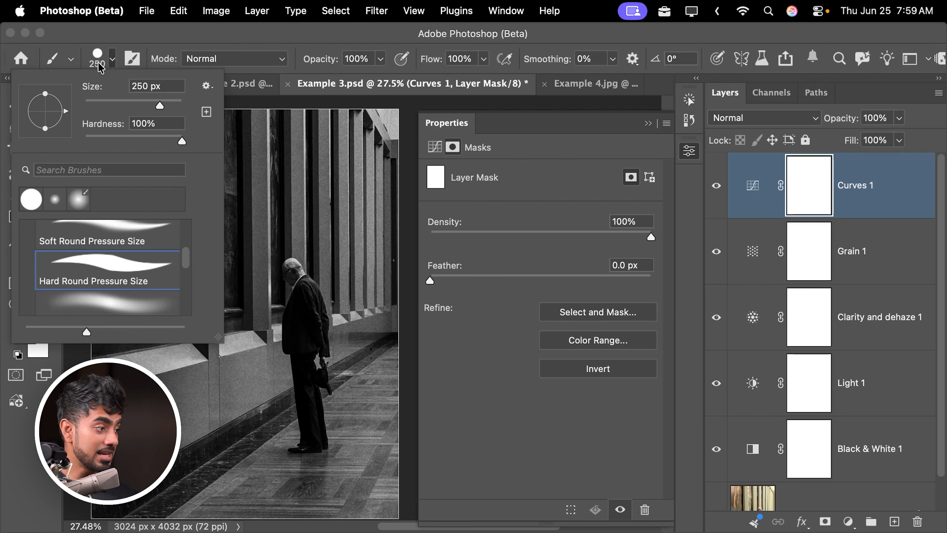
scroll(100, 282, "up", 3)
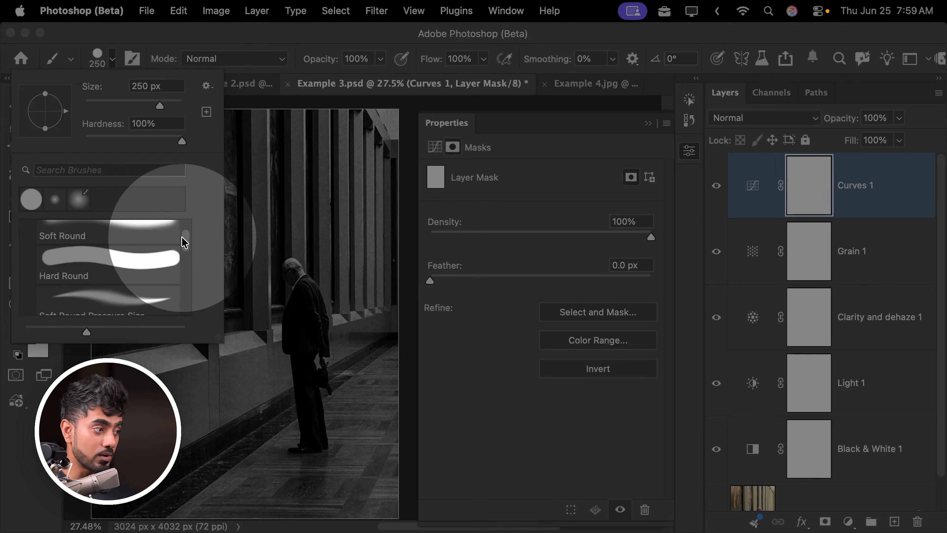
left_click(99, 268)
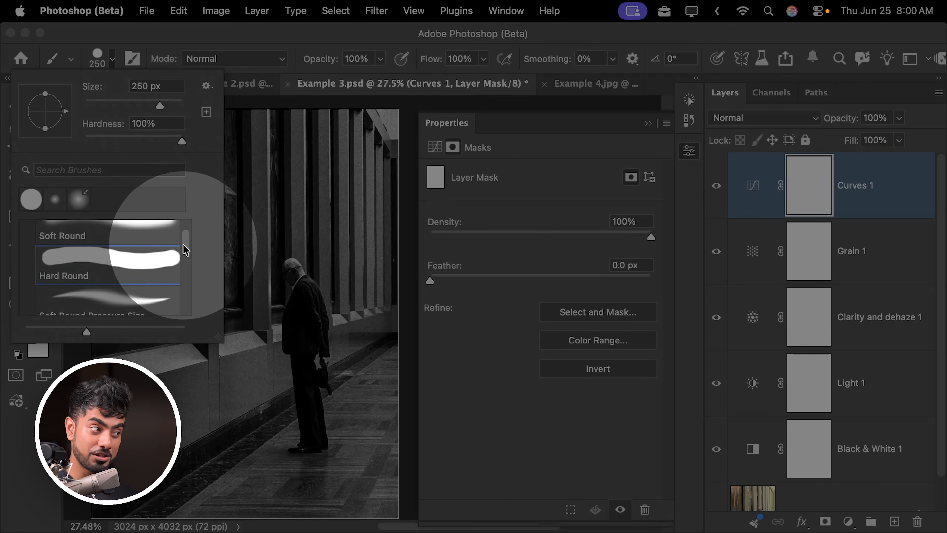
left_click_drag(183, 247, 190, 236)
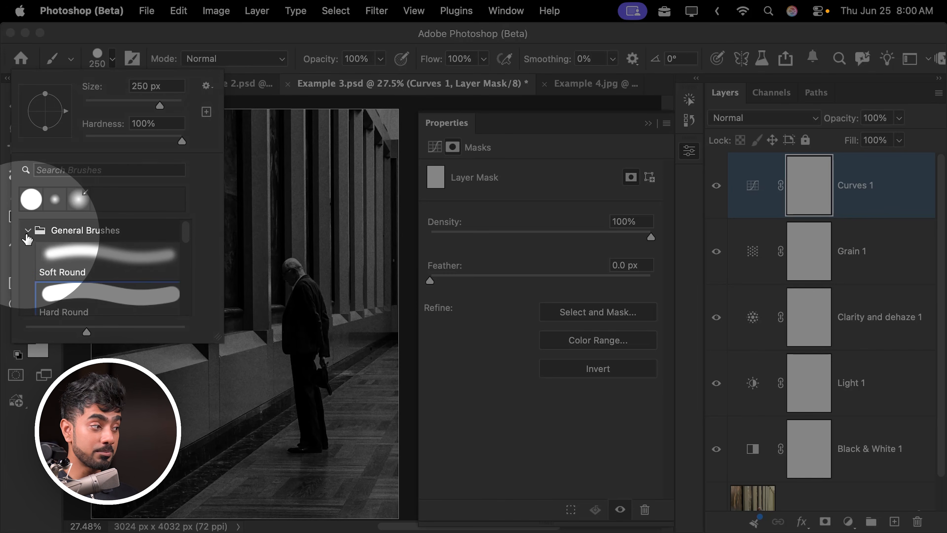
left_click(27, 232)
left_click(28, 232)
scroll(100, 283, "down", 1)
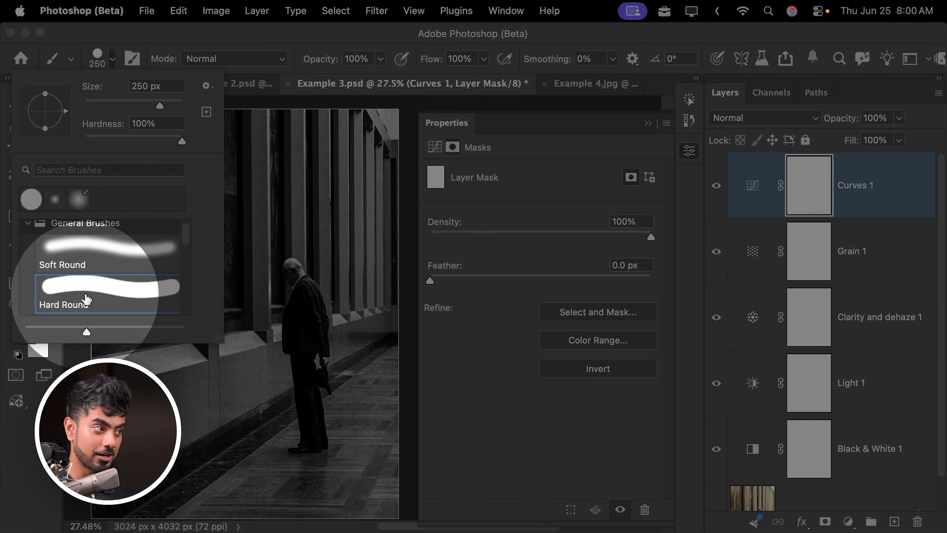
left_click(160, 40)
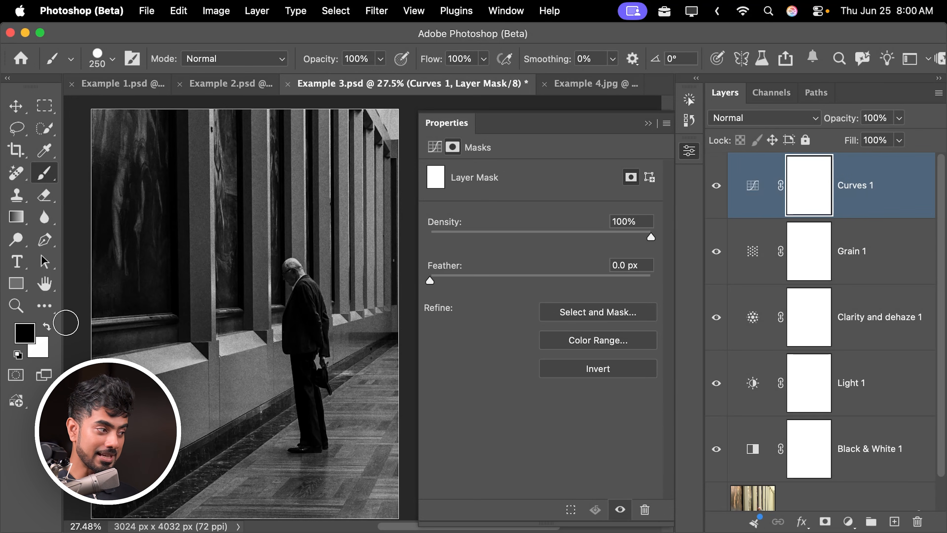
Enlarge the brush to 1651 px and stamp one black circle on the Curves 1 mask over the man's upper body and the wall beside him.
left_click_drag(244, 298, 367, 306)
left_click_drag(281, 298, 298, 297)
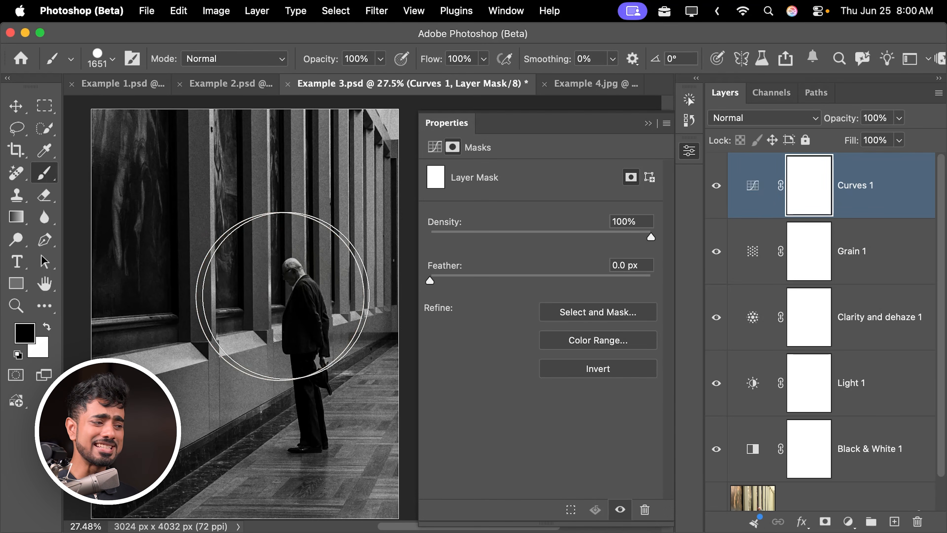
left_click(248, 305)
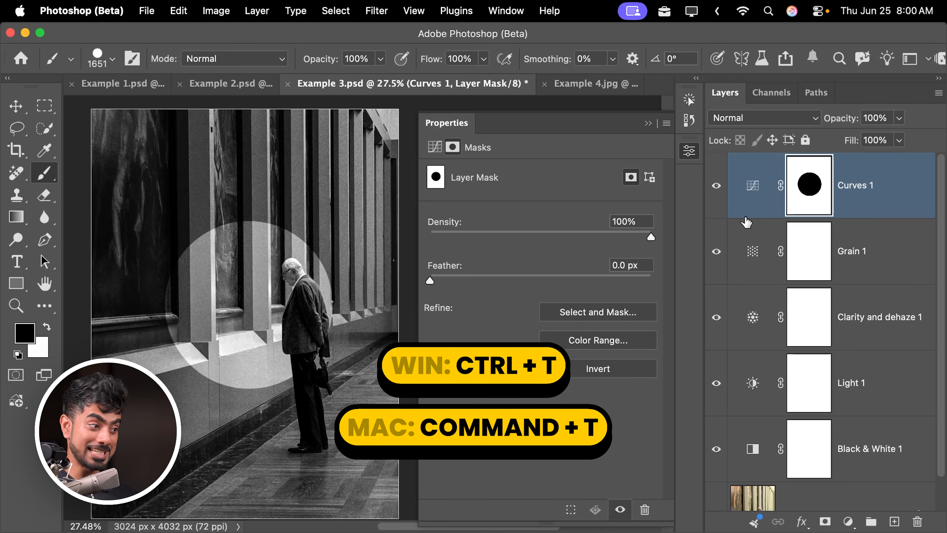
Transform the circle in the Curves 1 mask into a tall ellipse about 220% high, centre it on the man and apply it.
key("super+t")
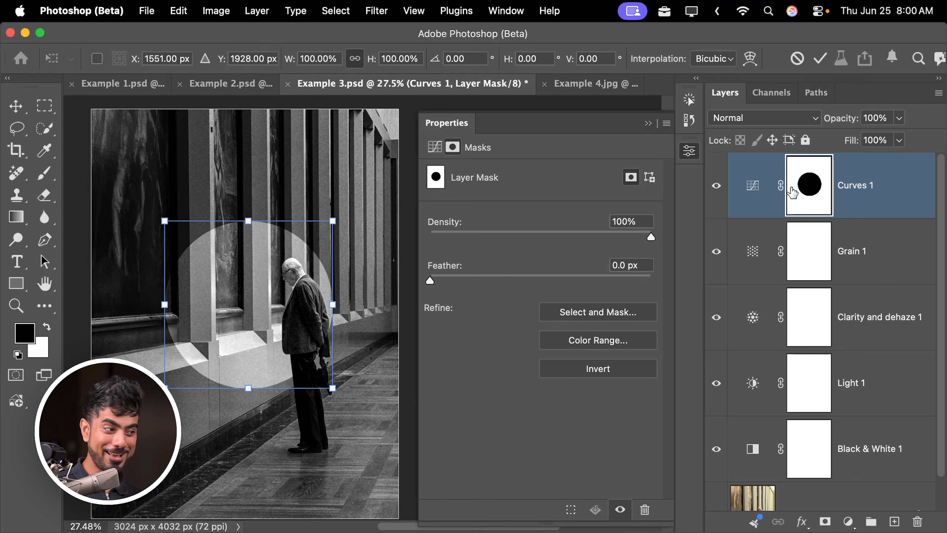
scroll(350, 242, "down", 3)
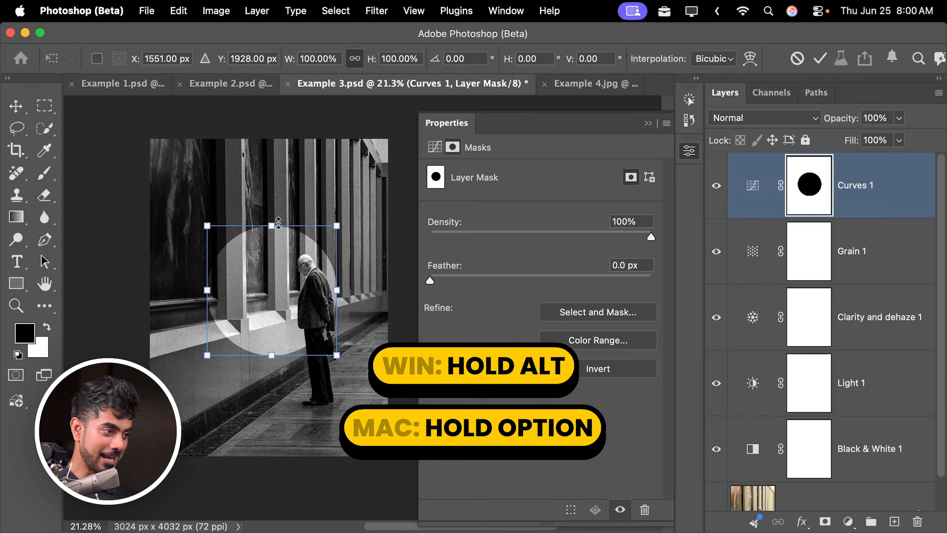
left_click_drag(278, 222, 360, 216)
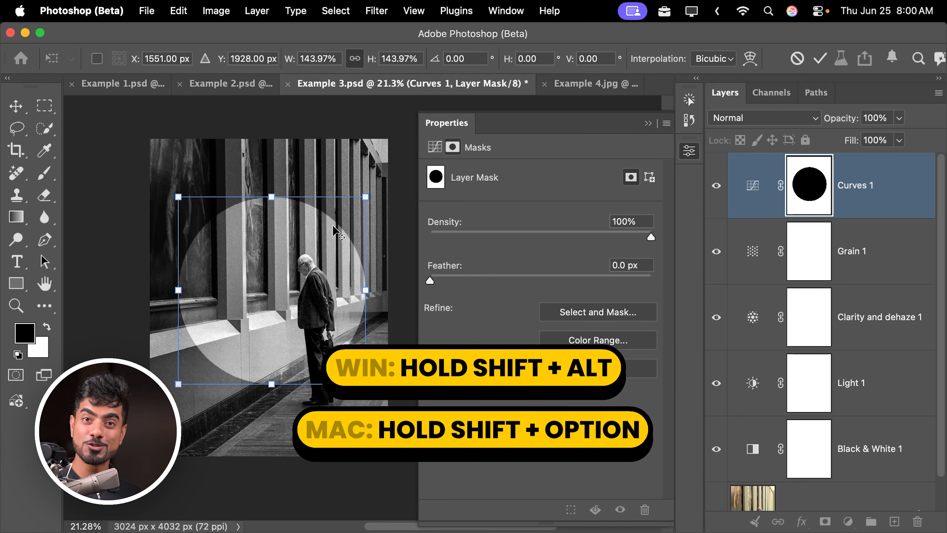
left_click_drag(271, 197, 271, 147)
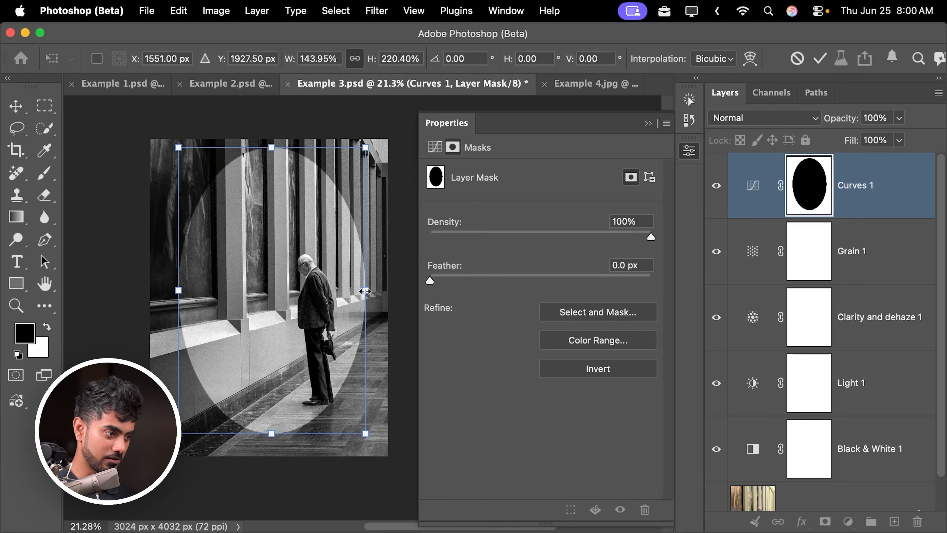
left_click_drag(367, 290, 373, 289)
left_click_drag(289, 287, 312, 298)
key("Return")
key("b")
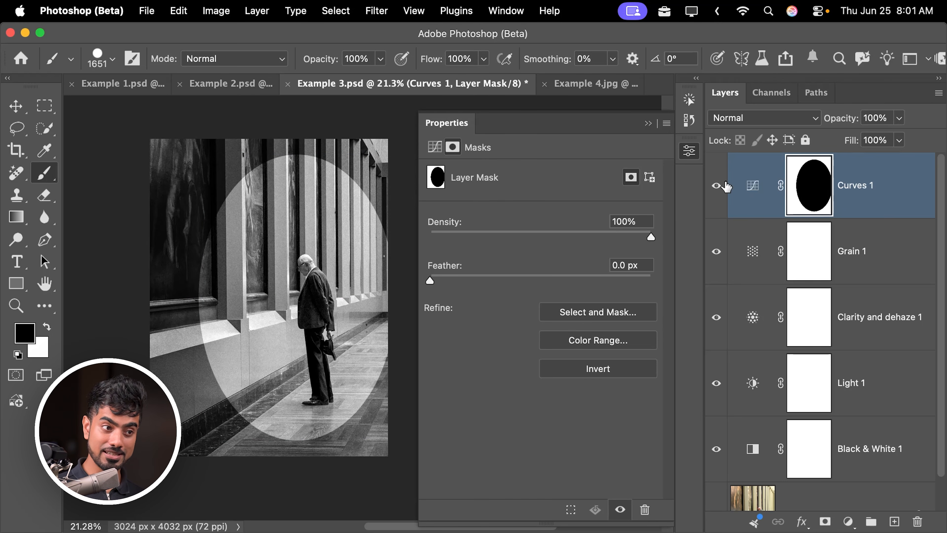
Set the feather of the Curves 1 layer mask to 400 px.
left_click(692, 156)
left_click(690, 159)
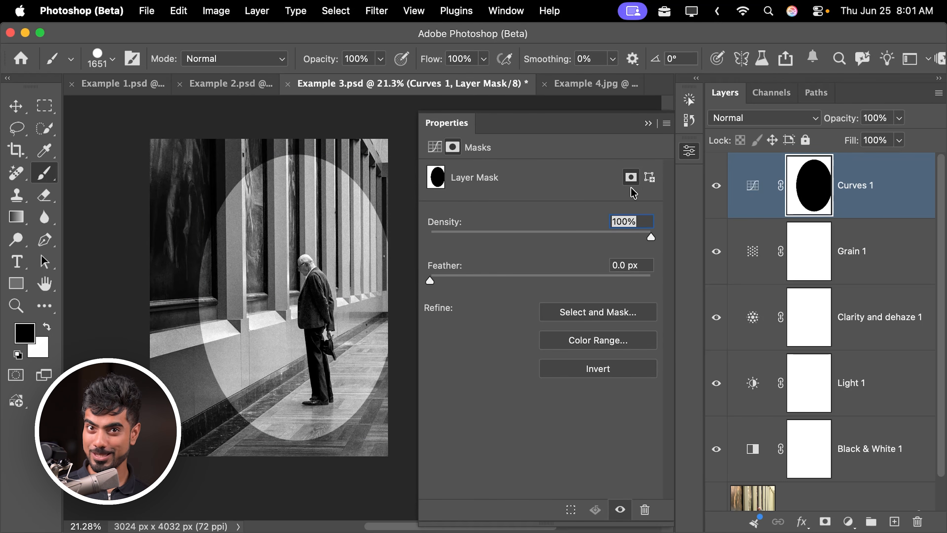
left_click(506, 10)
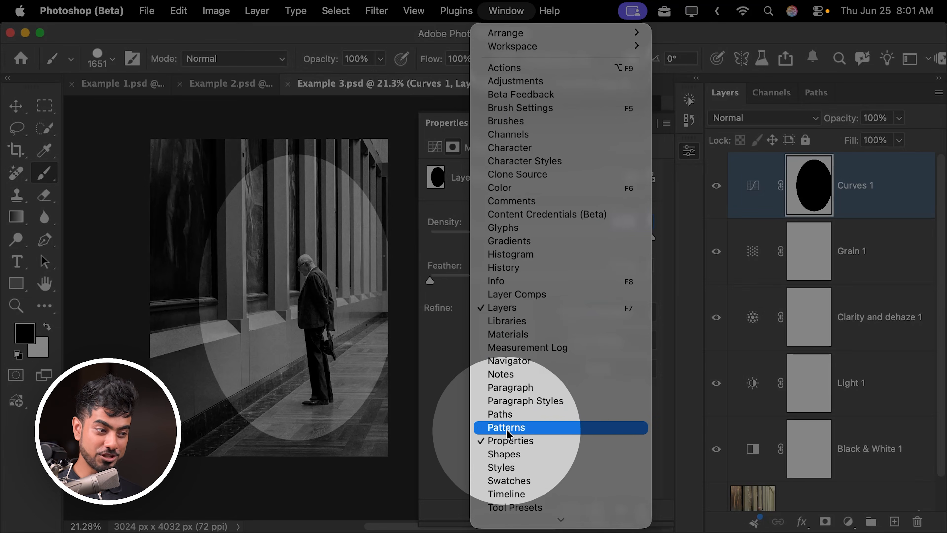
left_click(509, 441)
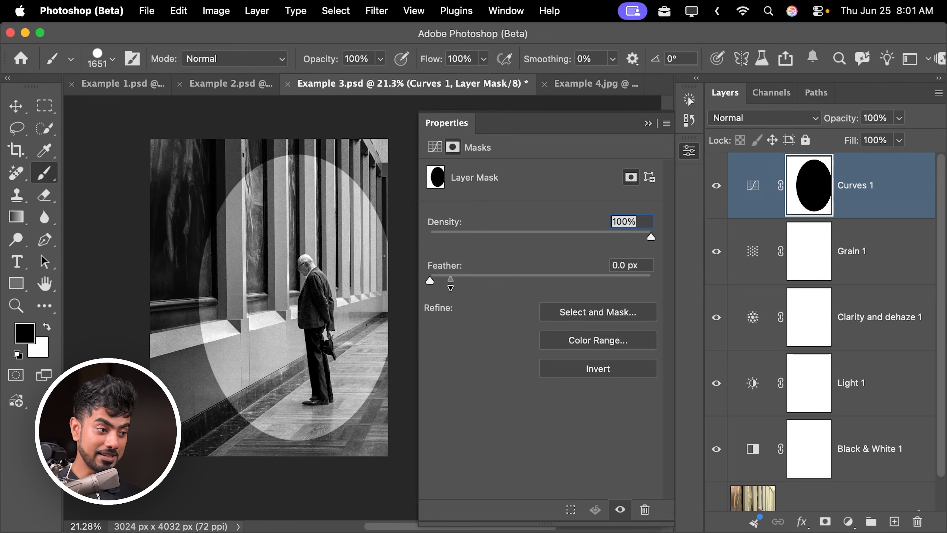
left_click_drag(476, 276, 594, 280)
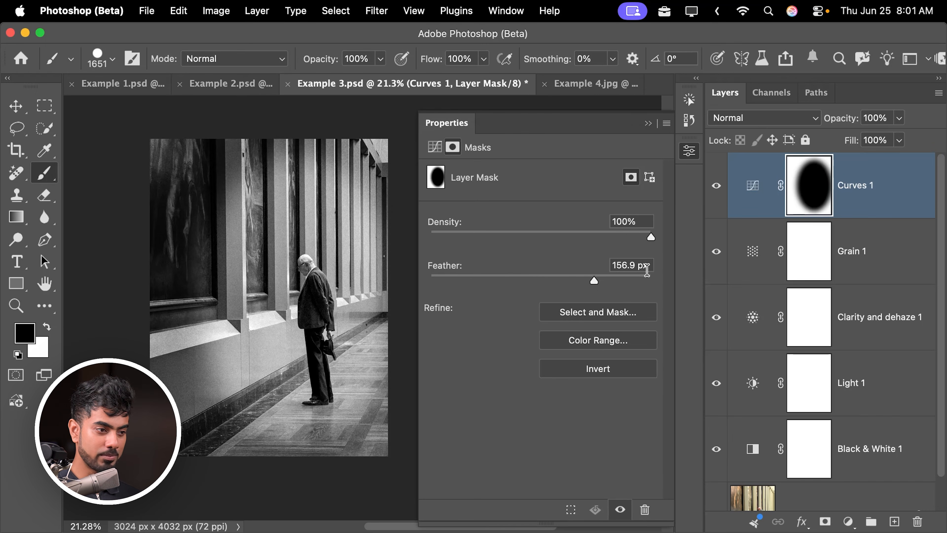
left_click(649, 265)
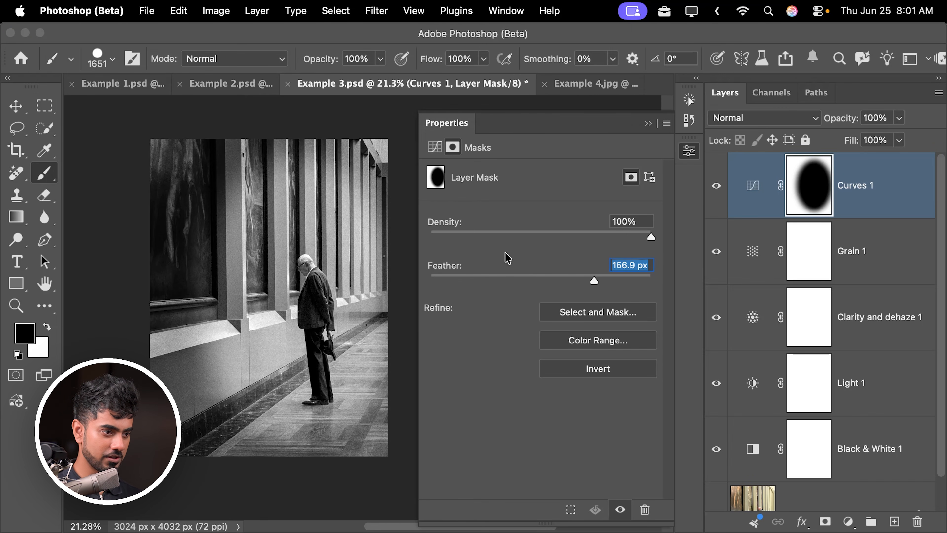
type("400")
key("Return")
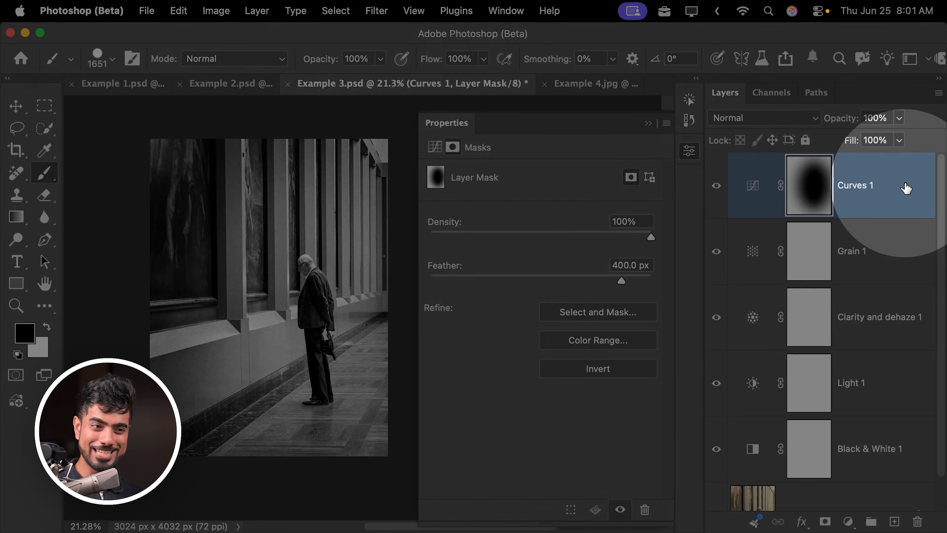
In the blending options of Curves 1, split the underlying layer's white Blend If slider and lower its darker half to below 152.
double_click(903, 189)
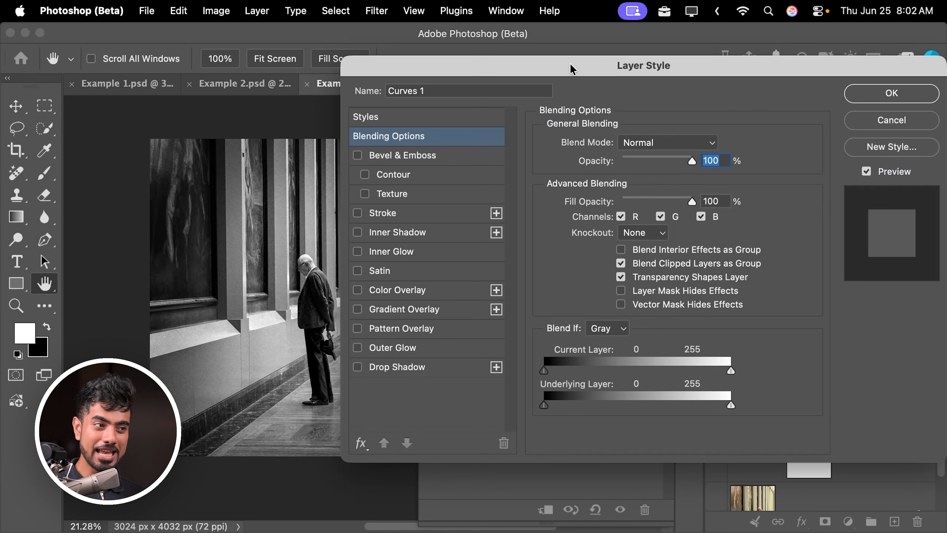
left_click_drag(569, 66, 634, 273)
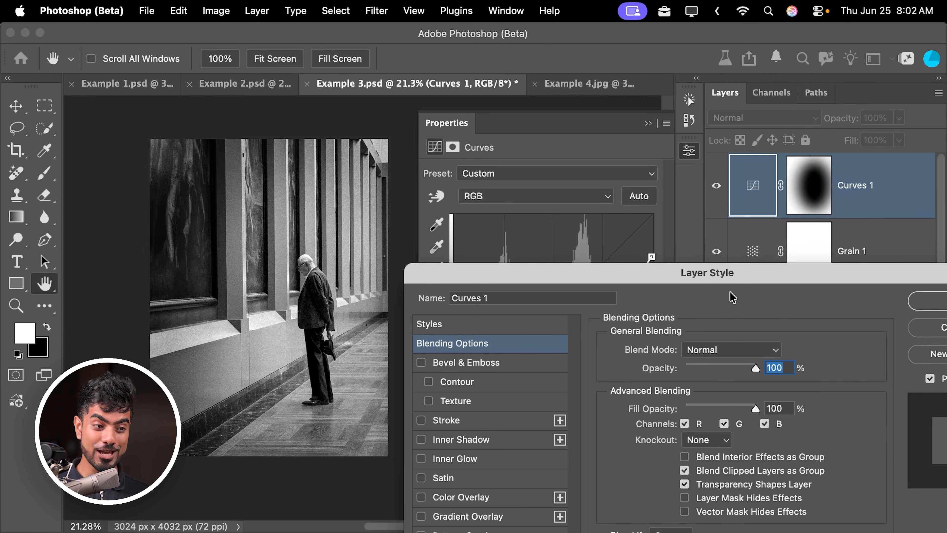
left_click_drag(731, 278, 499, 101)
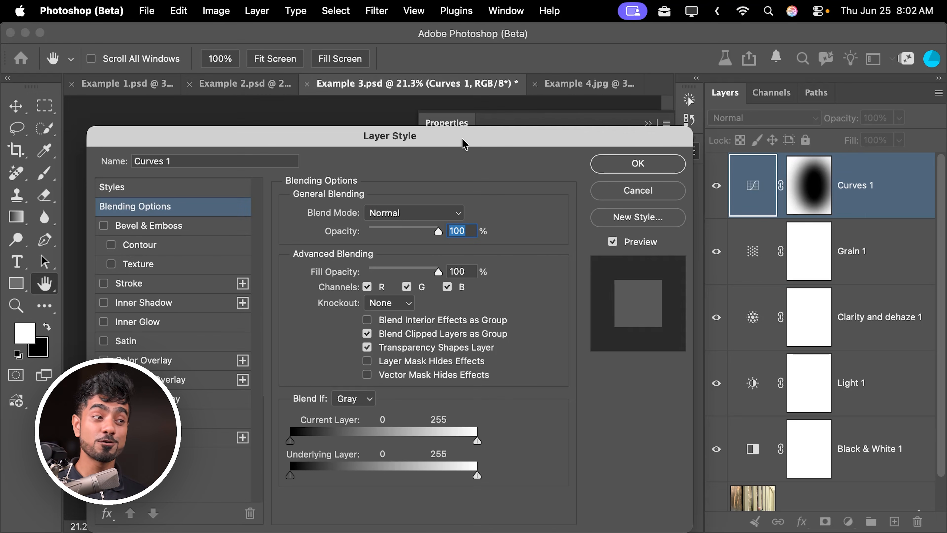
left_click_drag(453, 141, 619, 95)
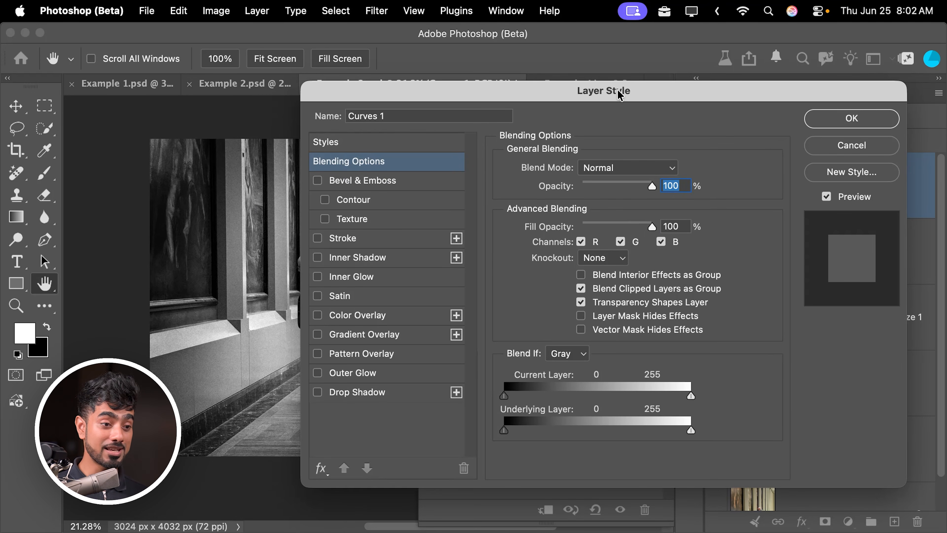
left_click_drag(546, 90, 590, 73)
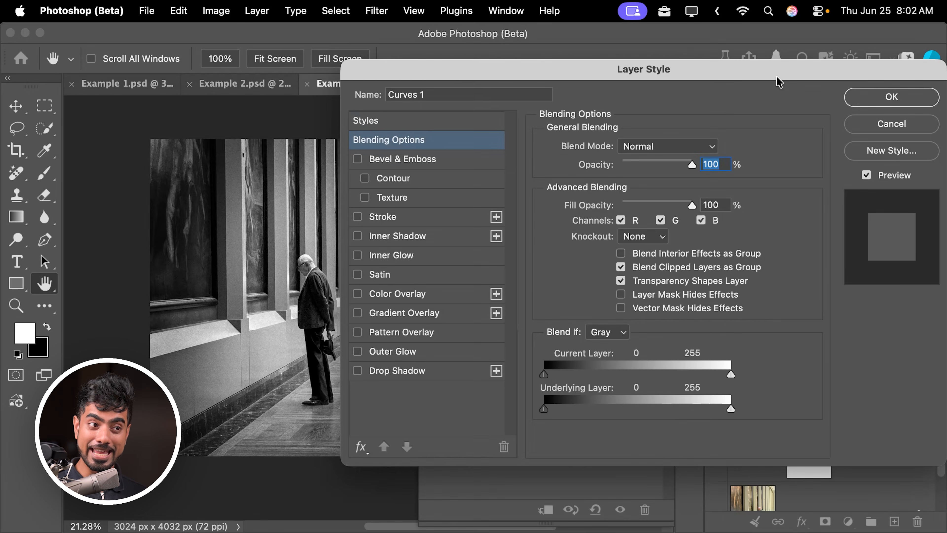
left_click_drag(776, 79, 574, 56)
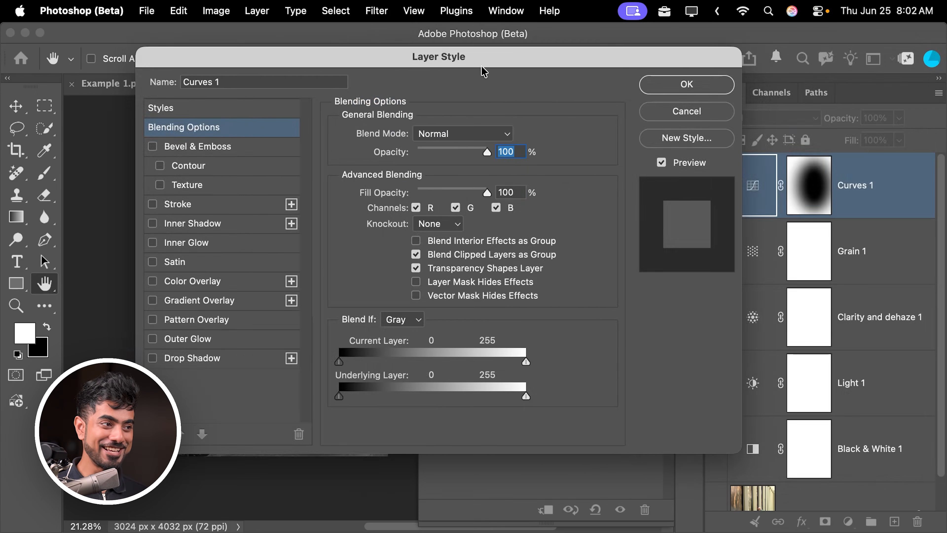
left_click_drag(471, 56, 691, 60)
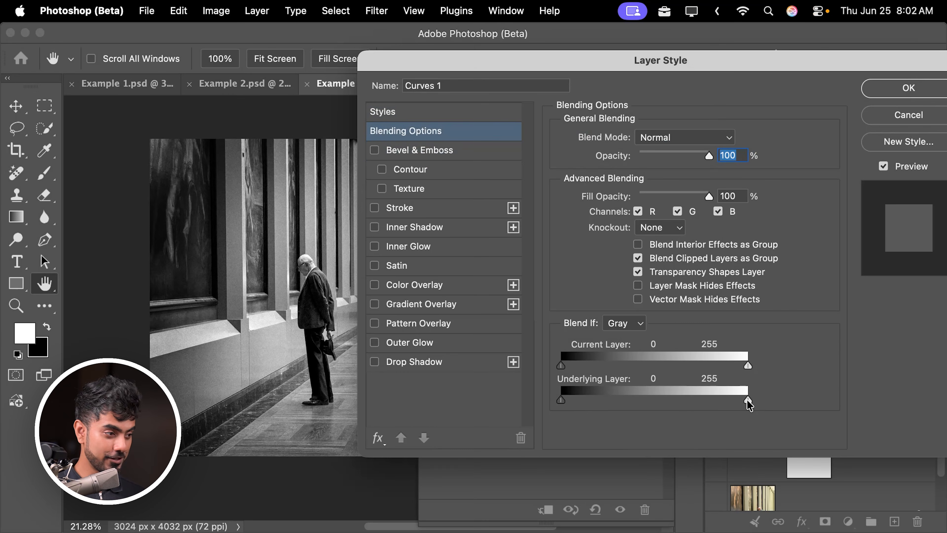
mouse_move(748, 400)
left_mouse_down()
mouse_move(673, 399)
mouse_move(749, 397)
left_mouse_up()
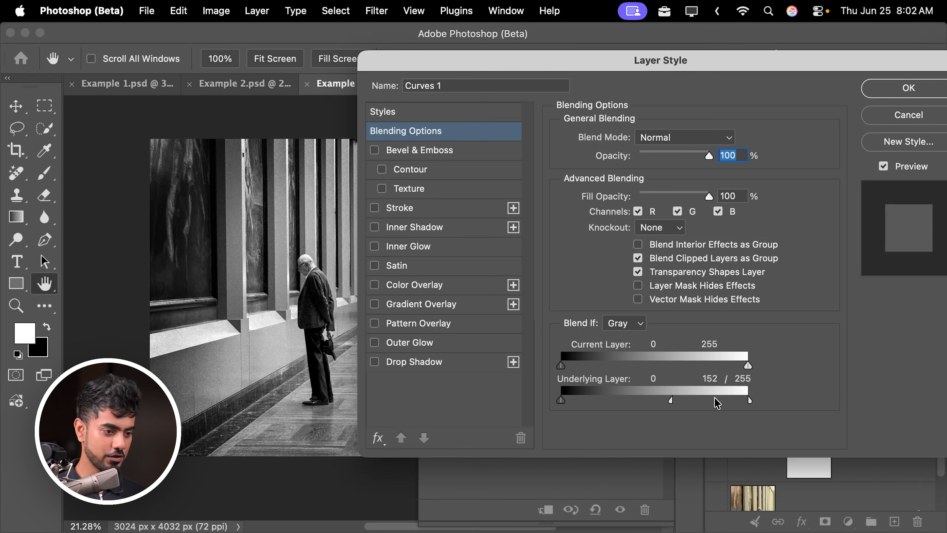
mouse_move(671, 399)
left_mouse_down()
mouse_move(627, 405)
mouse_move(655, 404)
left_mouse_up()
left_click(892, 89)
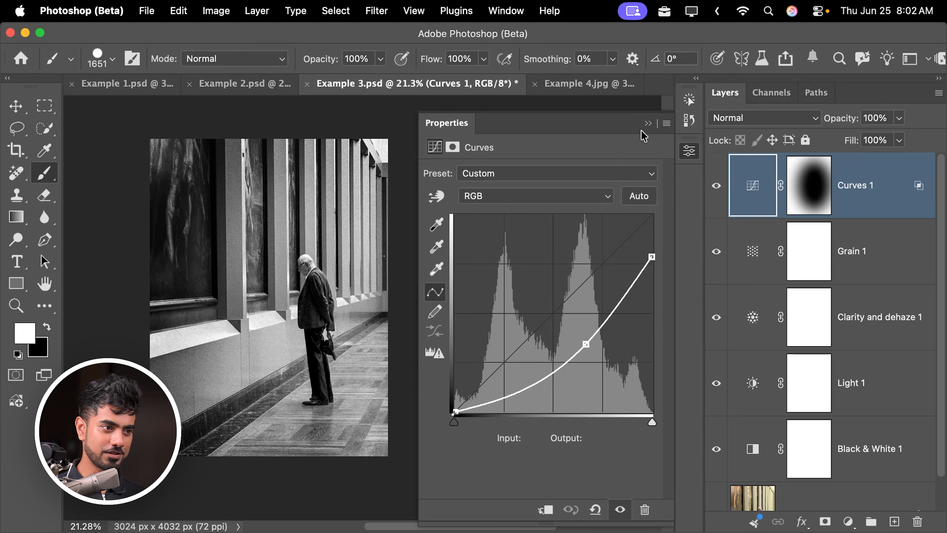
Put away the Curves properties and fit the whole photo on screen to view the finished grade.
left_click(649, 121)
key("super+0")
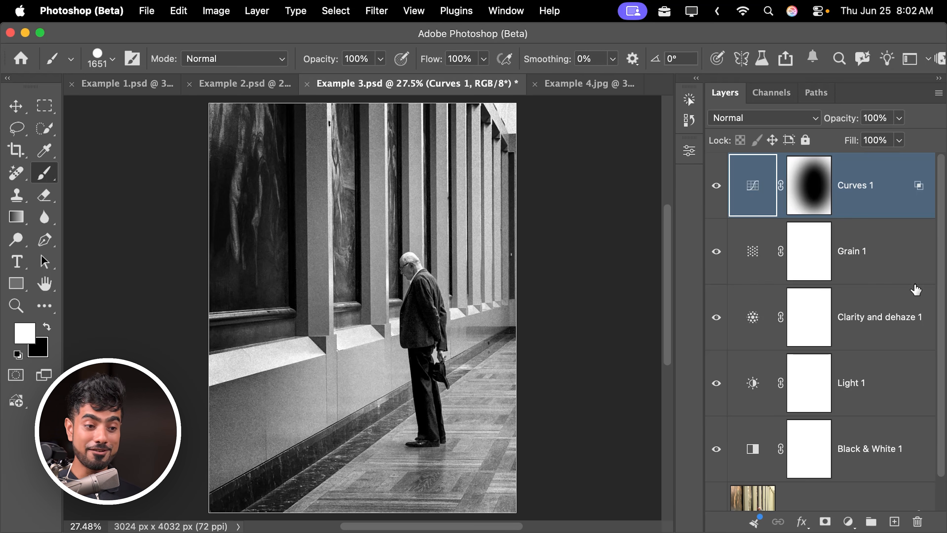
mouse_move(942, 260)
left_mouse_down()
mouse_move(943, 300)
mouse_move(946, 261)
left_mouse_up()
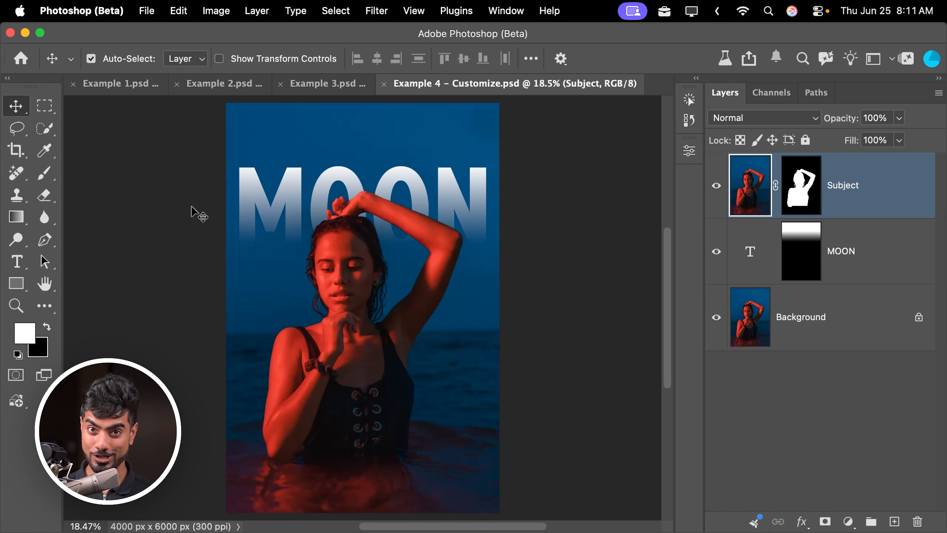
Hide the Subject and MOON layers and show them again one by one to examine how the Example 4 composite is built.
left_click_drag(716, 190, 702, 316)
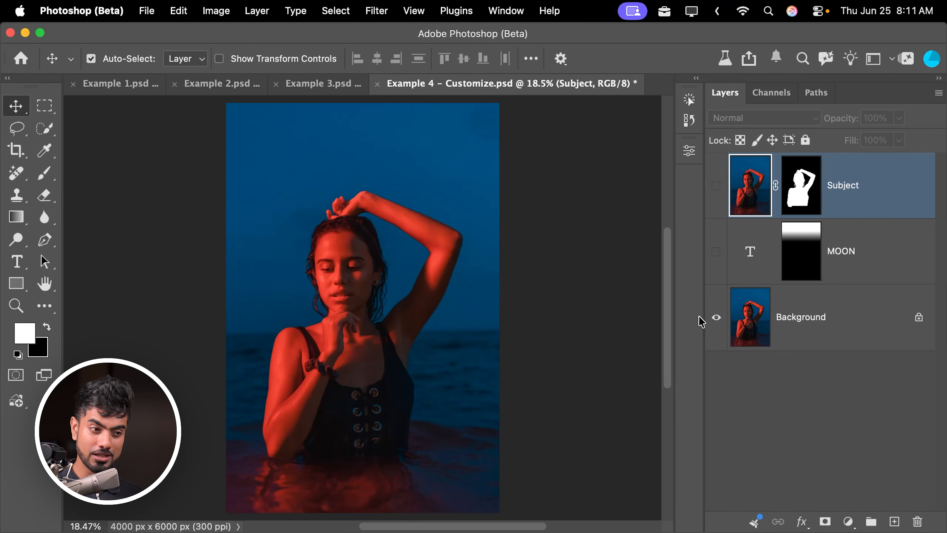
left_click(716, 251)
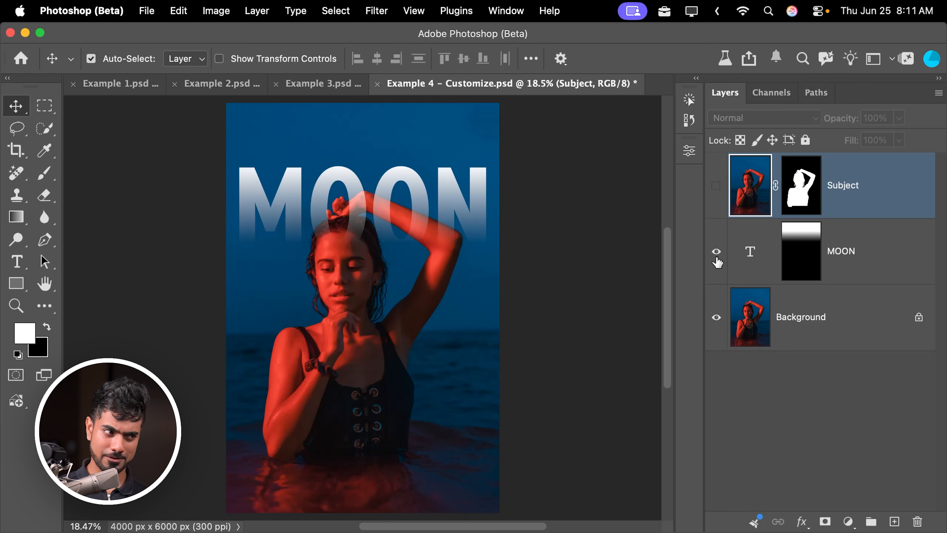
left_click(716, 187)
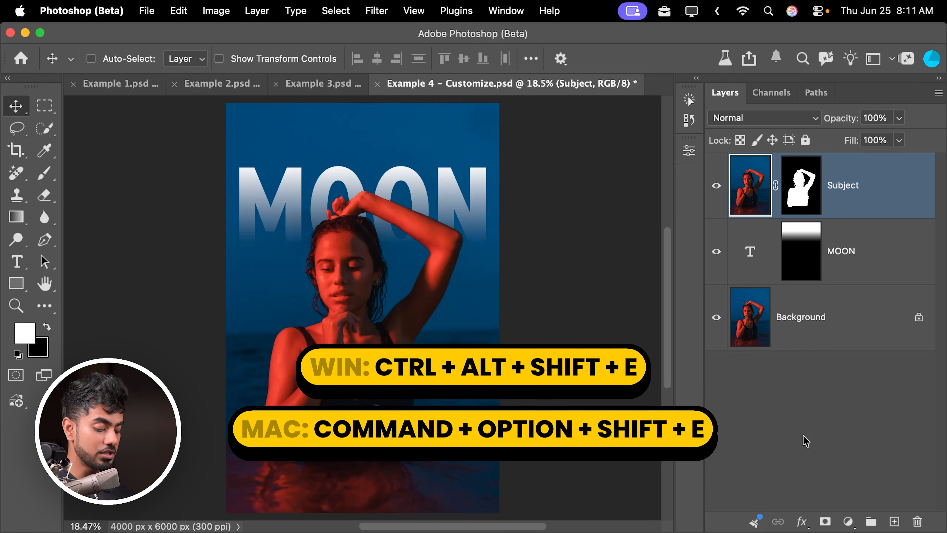
Stamp all visible layers into a new merged layer above Subject.
key("super+alt+shift+e")
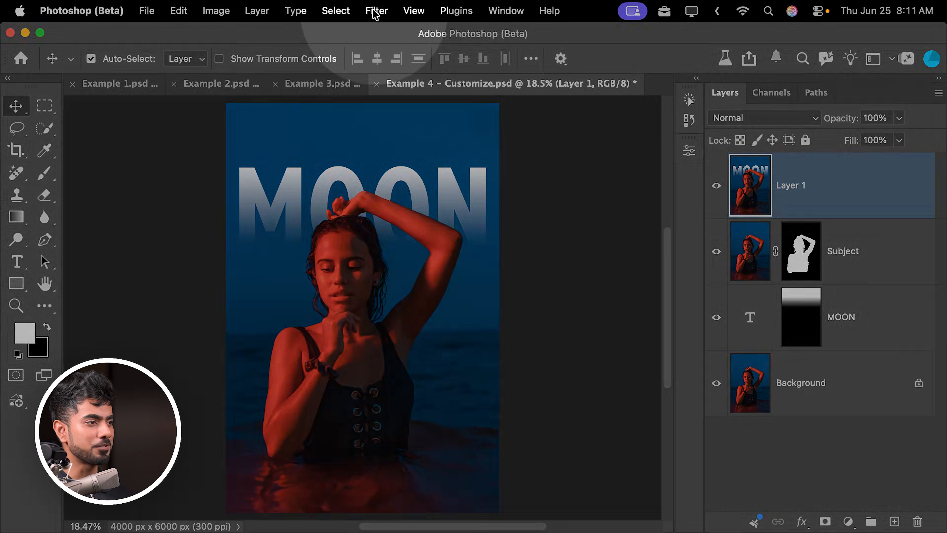
Convert the merged Layer 1 for smart filters.
left_click(376, 10)
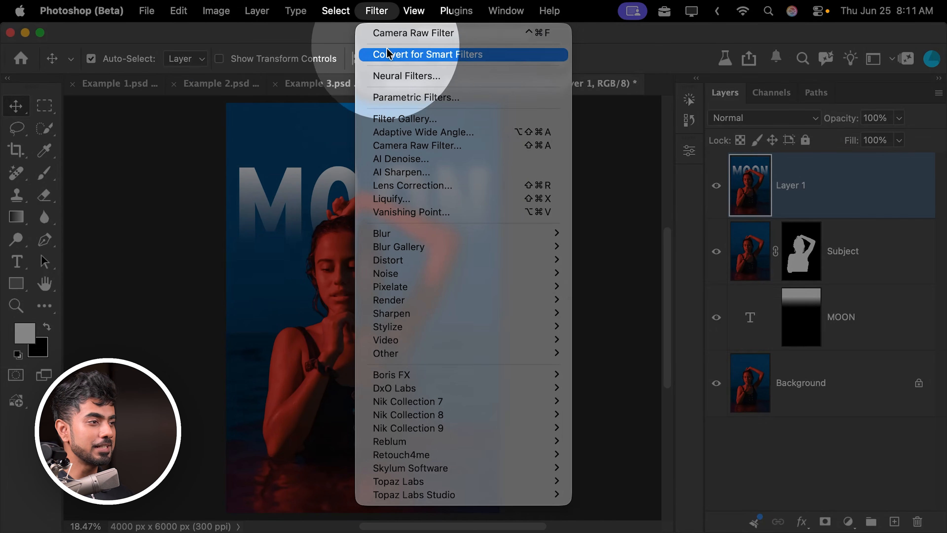
left_click(397, 59)
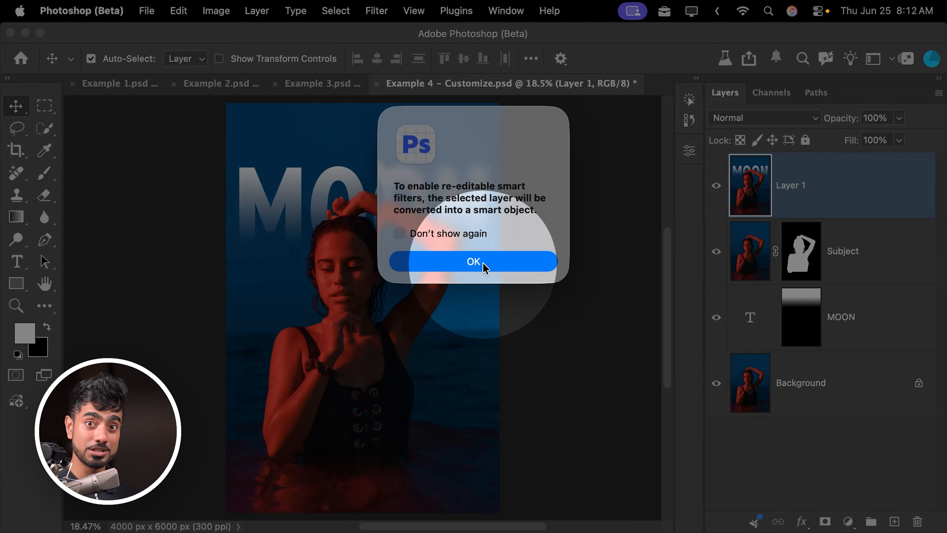
left_click(482, 267)
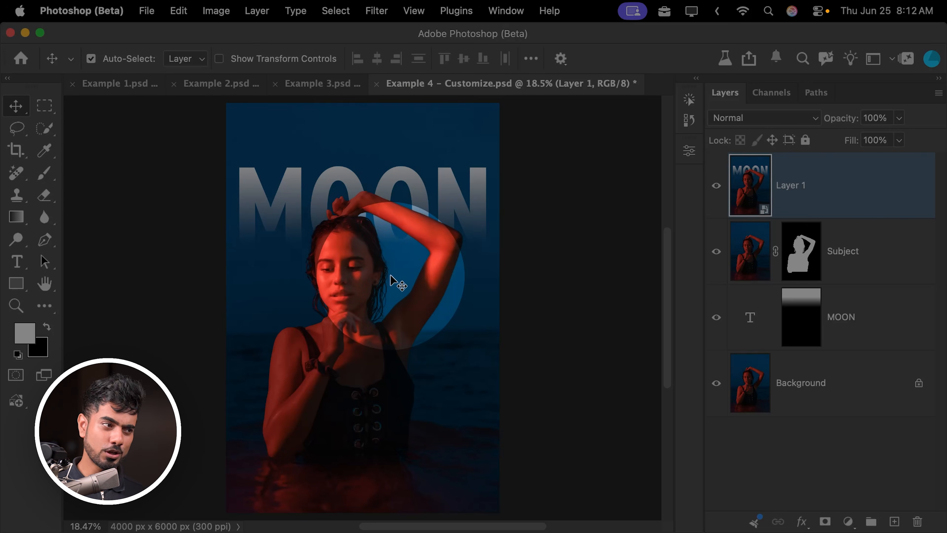
Apply a Camera Raw Filter to Layer 1 with Exposure +0.20, Contrast +28, Highlights -21, Shadows +26, Whites +20 and Blacks +4.
left_click(376, 11)
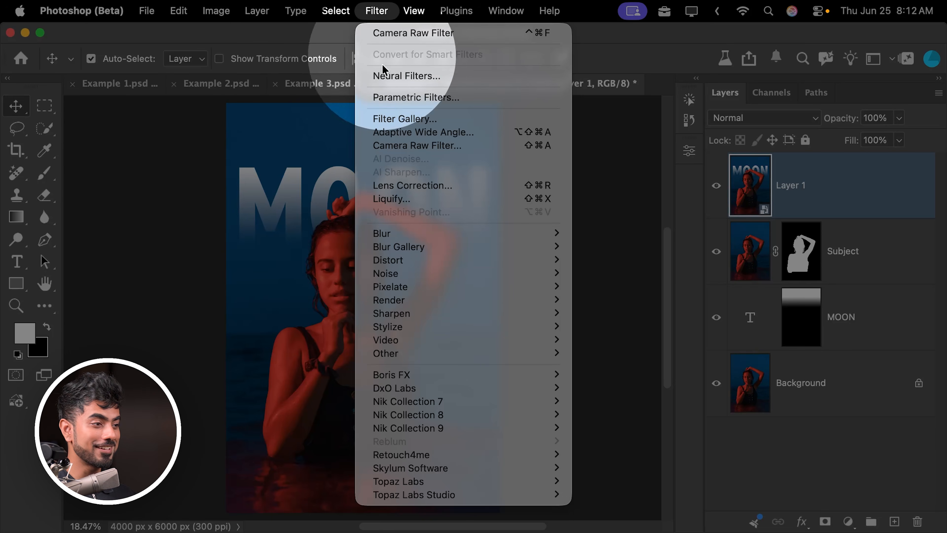
left_click(398, 146)
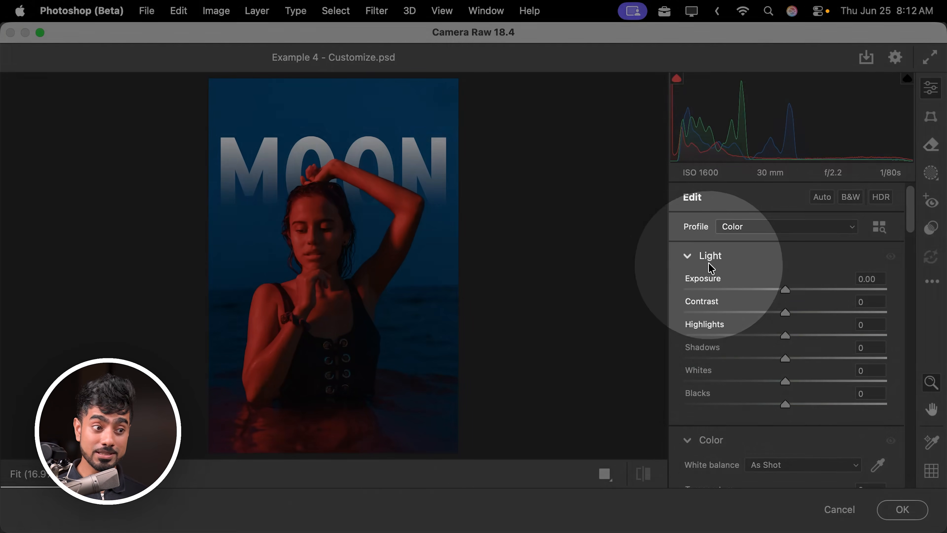
left_click(703, 257)
left_click(703, 258)
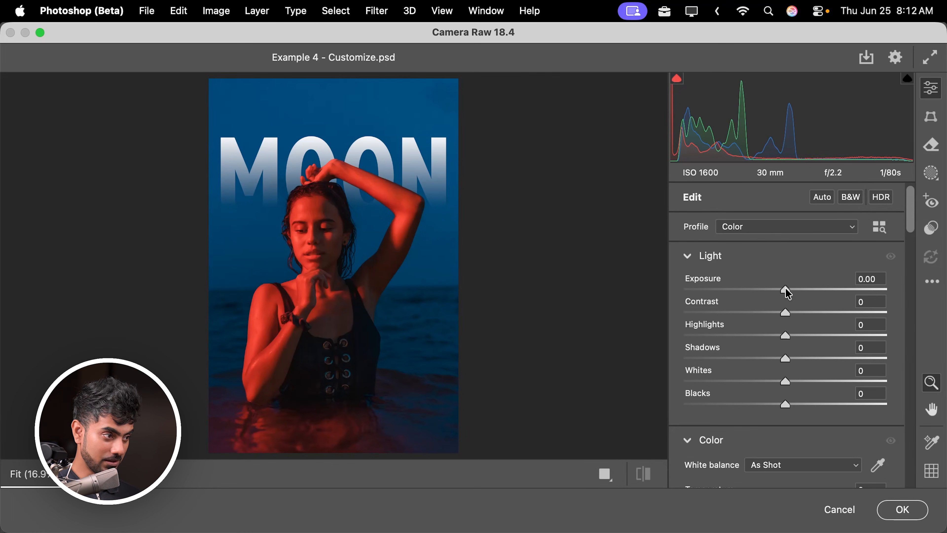
left_click_drag(786, 289, 812, 359)
left_click_drag(787, 404, 808, 382)
left_click_drag(797, 313, 813, 313)
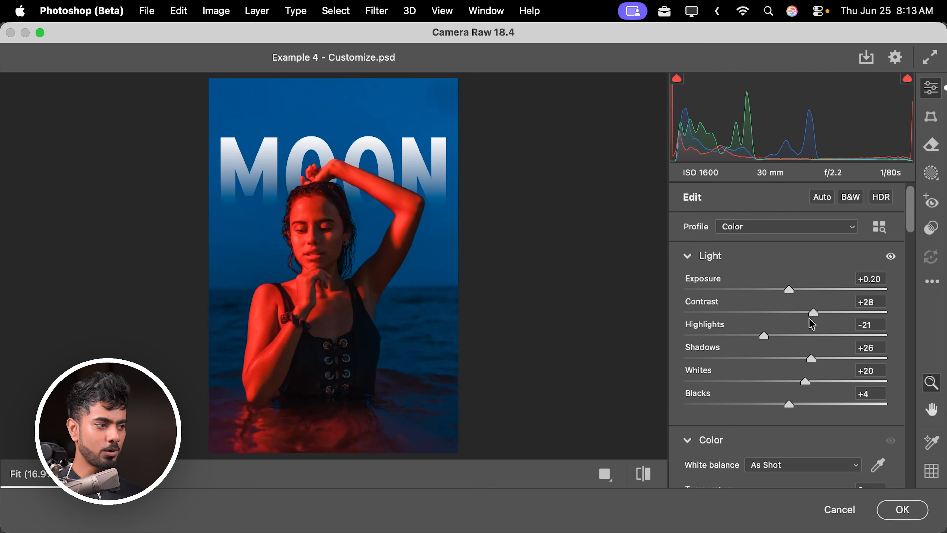
left_click(903, 510)
key("super")
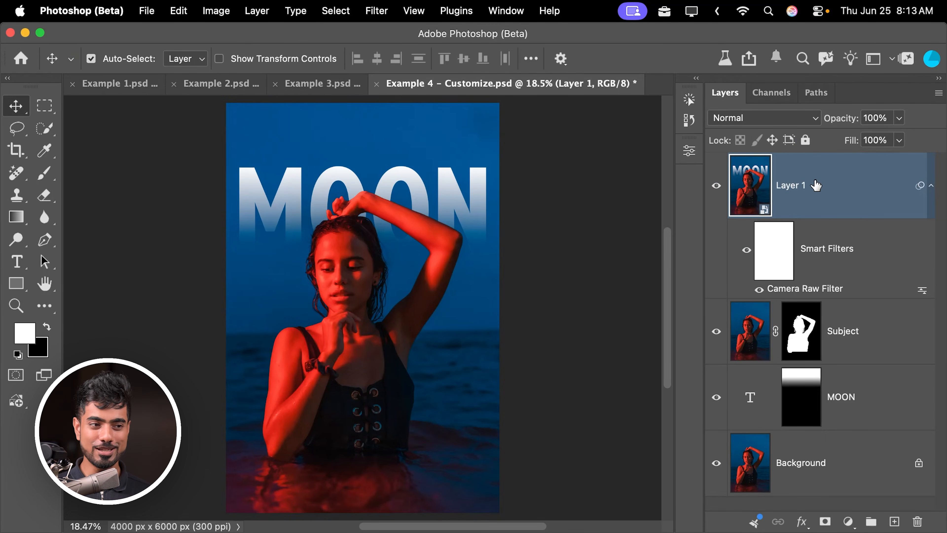
Hide Layer 1 and replace the wording of the MOON text layer with NICE.
left_click(716, 187)
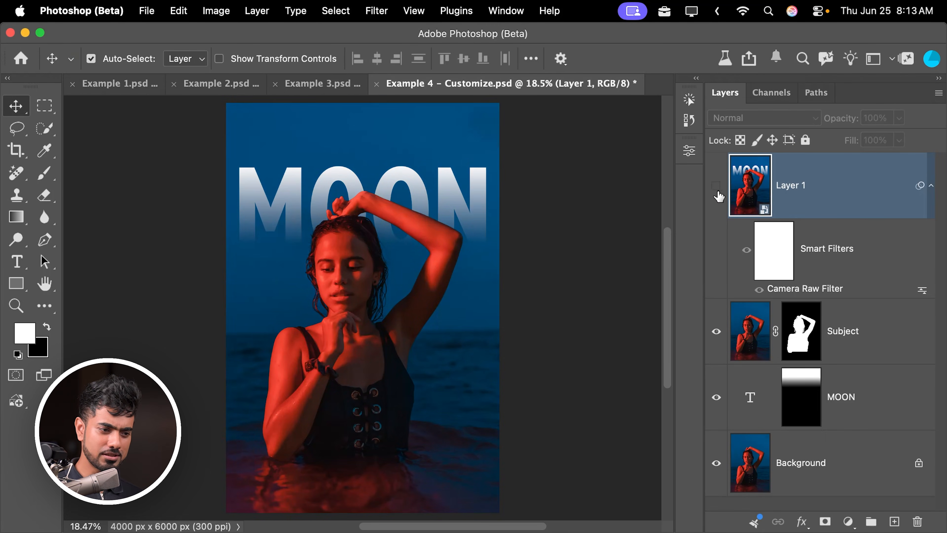
double_click(750, 399)
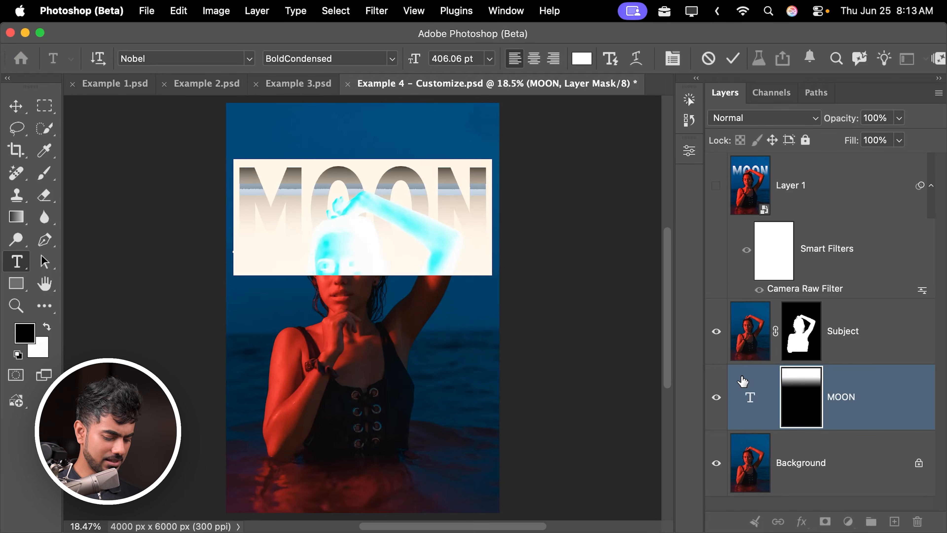
type("SUN")
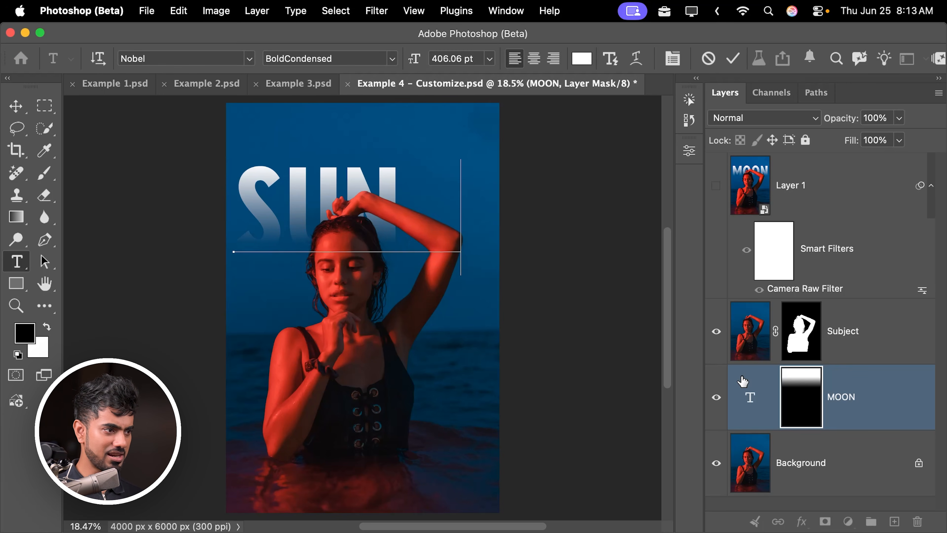
type("N")
key("super+a")
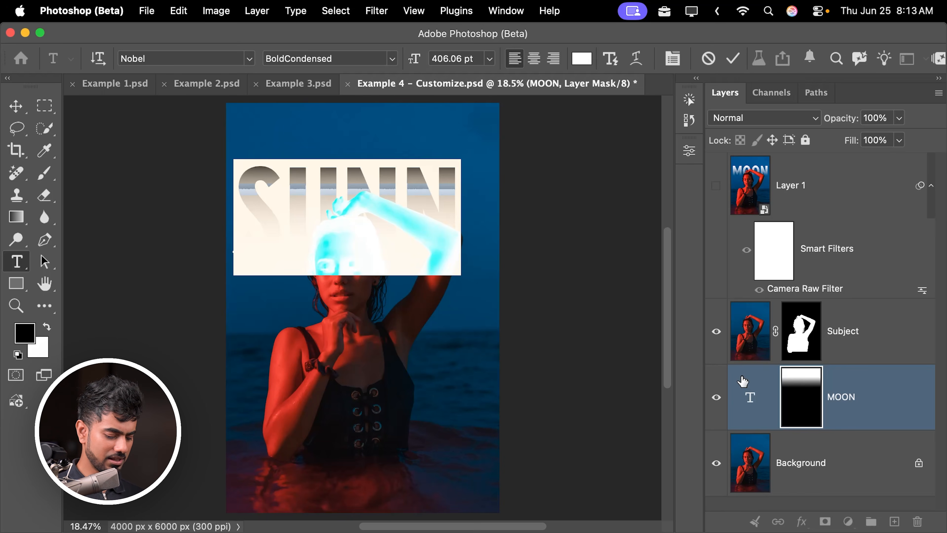
type("NICE")
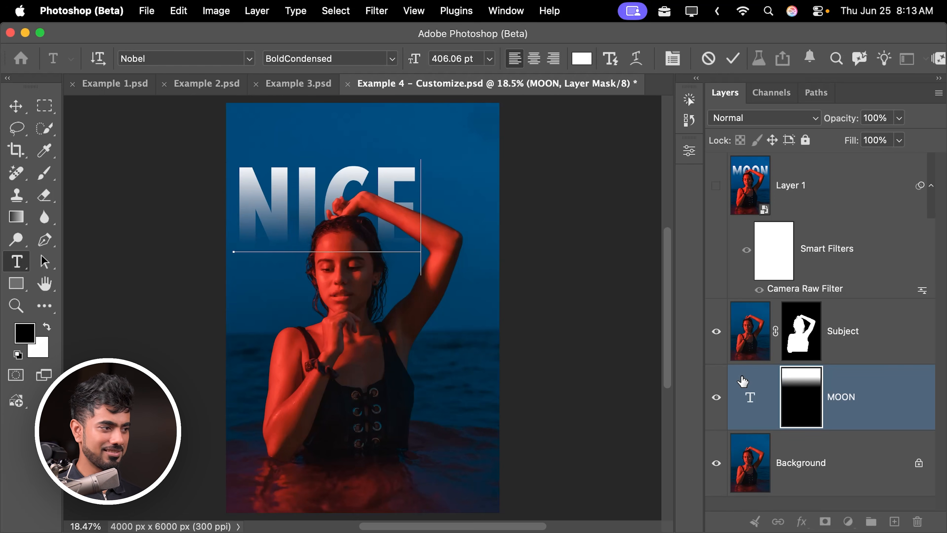
left_click(16, 106)
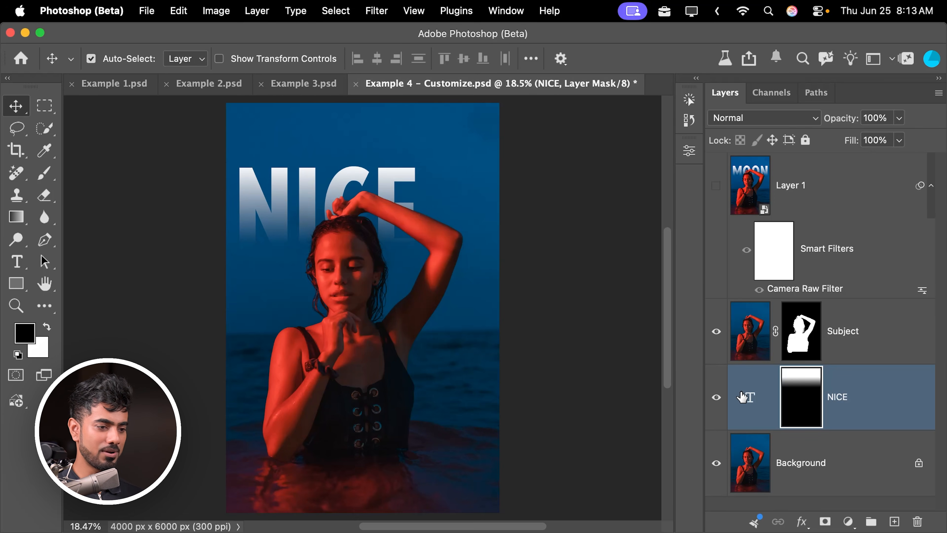
Move the NICE headline sideways so it is centred in the image behind the subject.
left_click(742, 397)
key("super+t")
left_click_drag(390, 186, 429, 198)
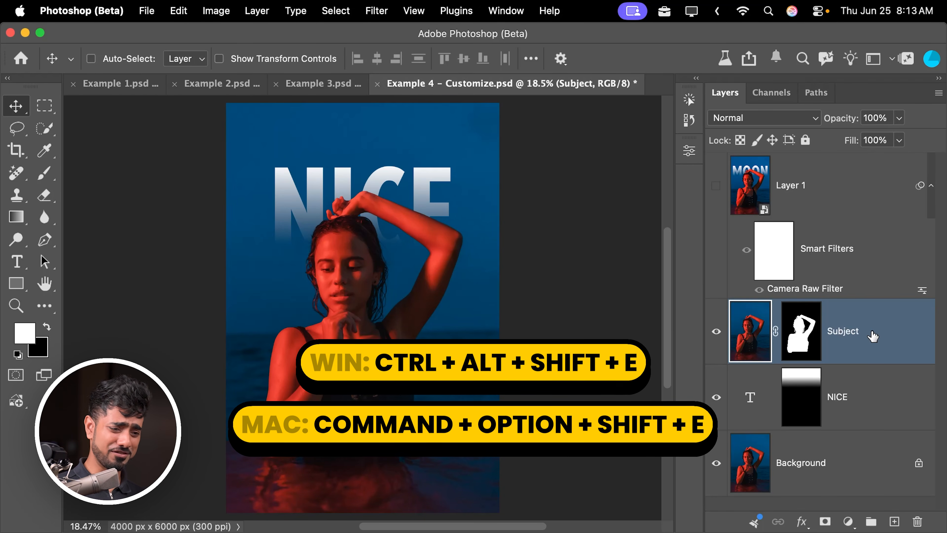
Stamp the visible layers into a new layer above Subject and convert it for smart filters.
key("super+alt+shift+e")
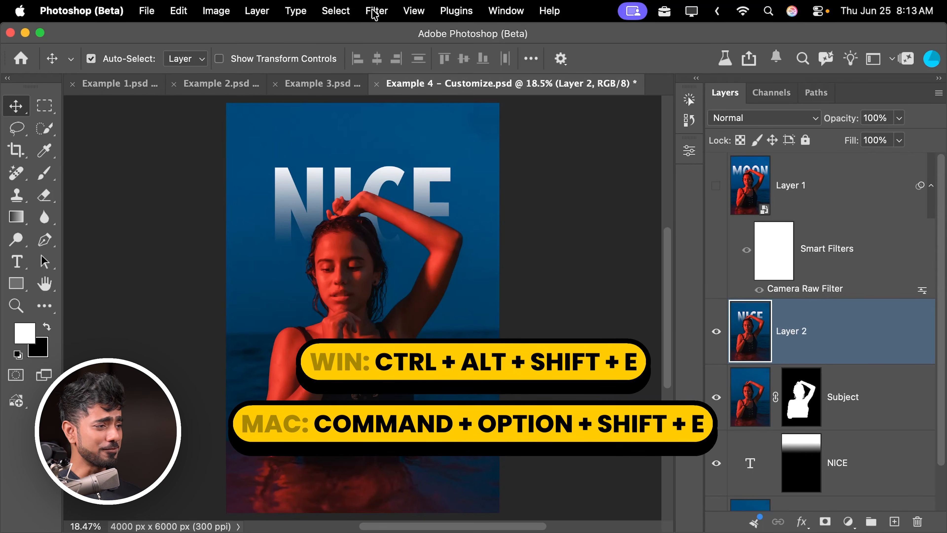
left_click(376, 10)
left_click(429, 54)
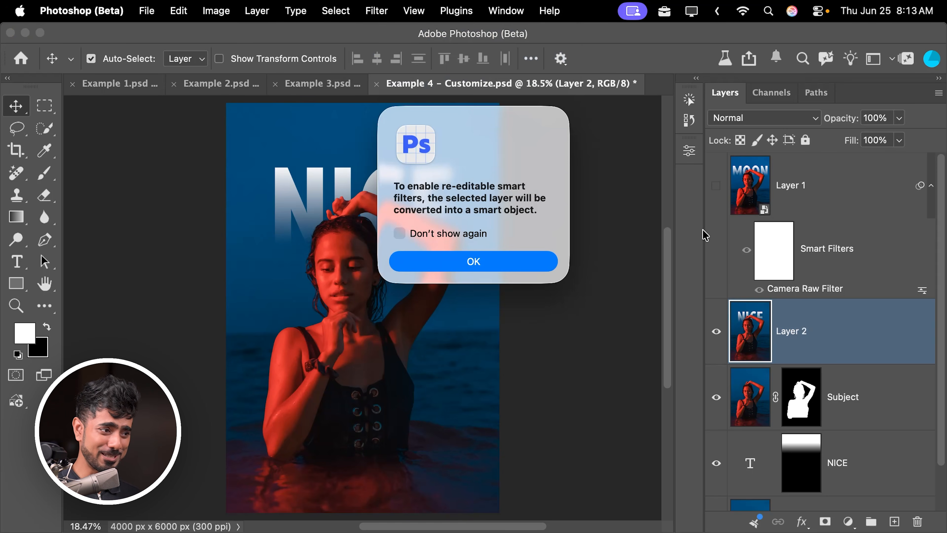
left_click(535, 263)
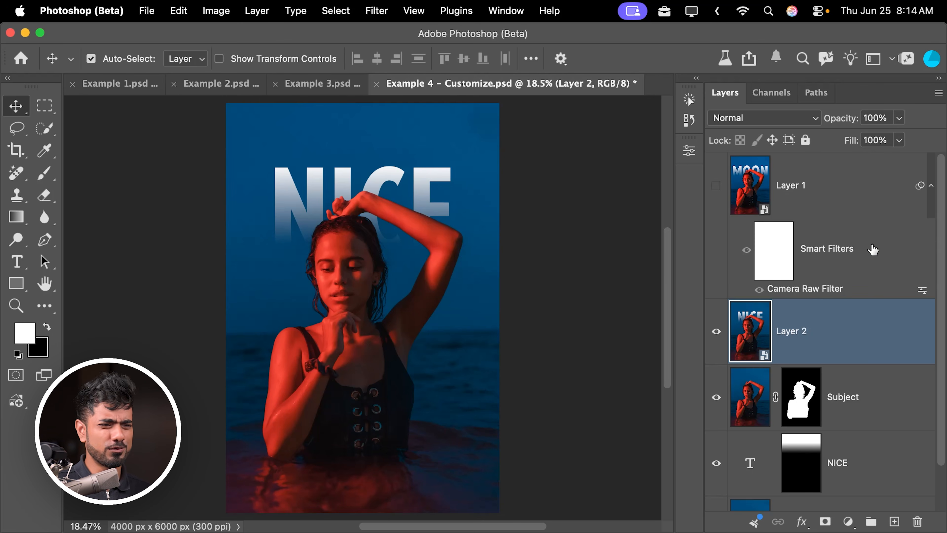
Delete the two merged smart object layers, Layer 1 and Layer 2.
left_click(863, 203, "shift")
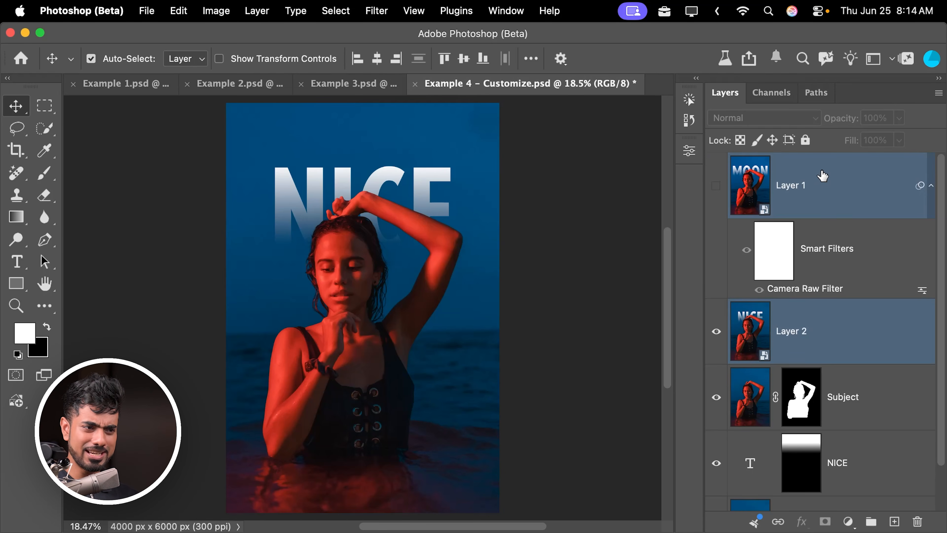
key("Delete")
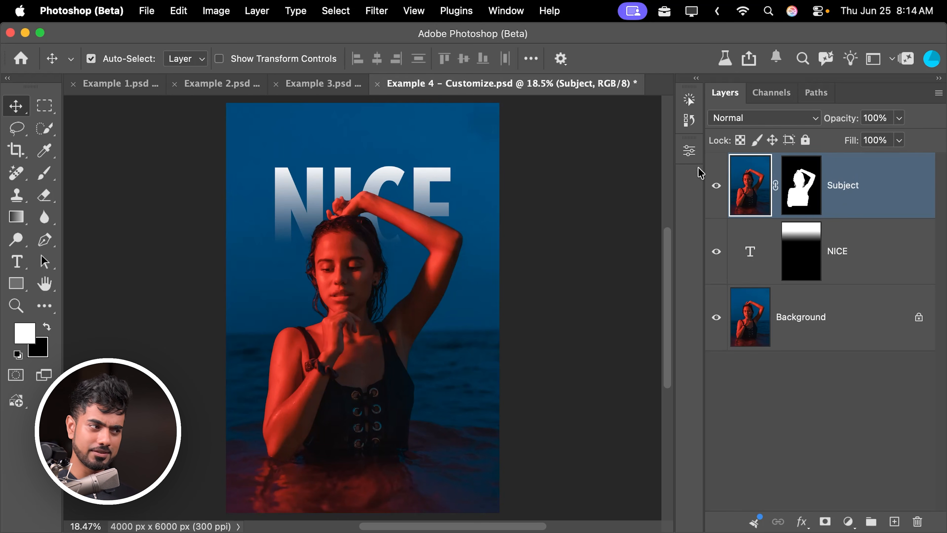
Add a Light adjustment layer above Subject with Exposure 0.26, Contrast 19, Highlights -29, Shadows 12 and Blacks -10.
left_click(849, 521)
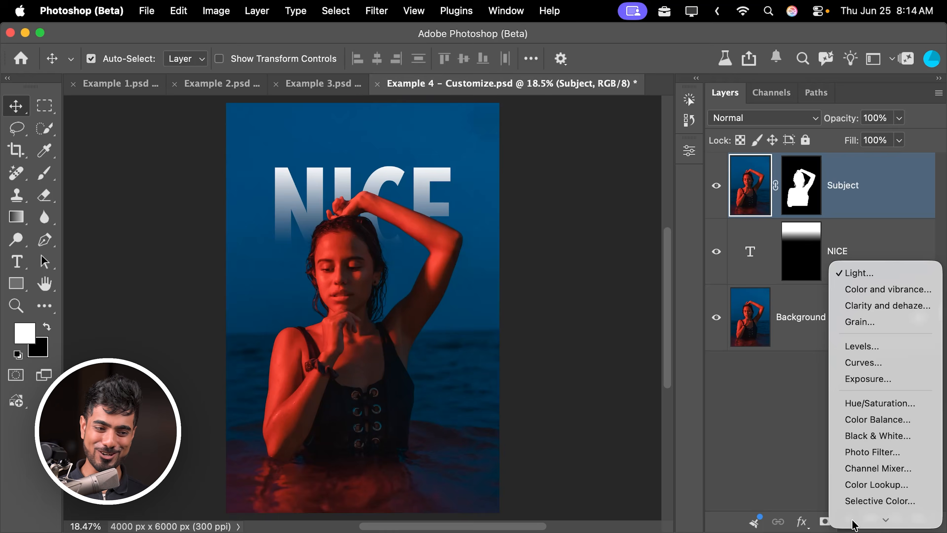
left_click(857, 159)
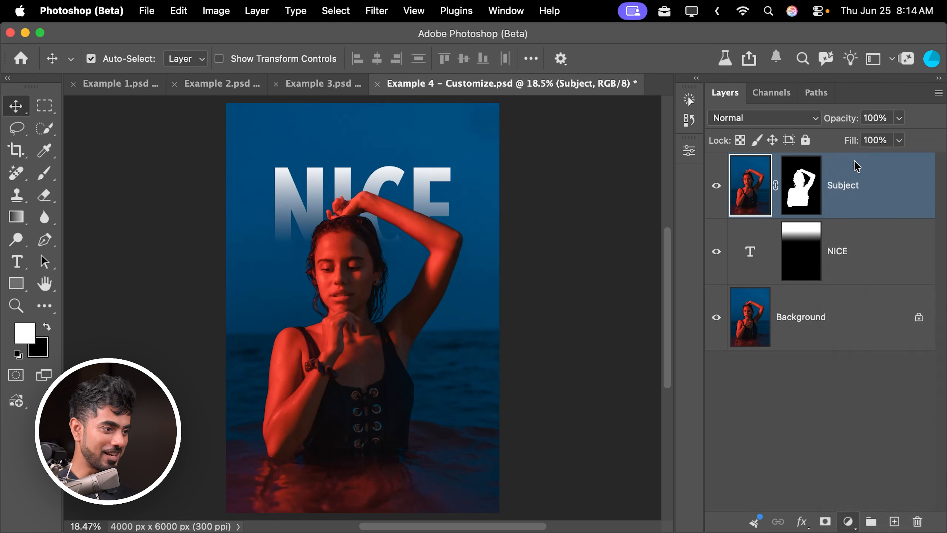
left_click_drag(343, 230, 240, 232)
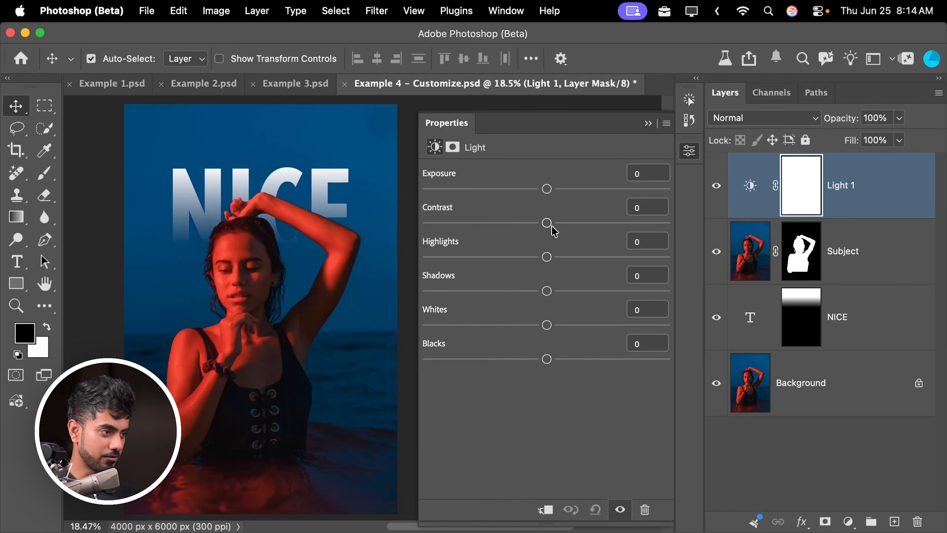
left_click_drag(562, 225, 569, 224)
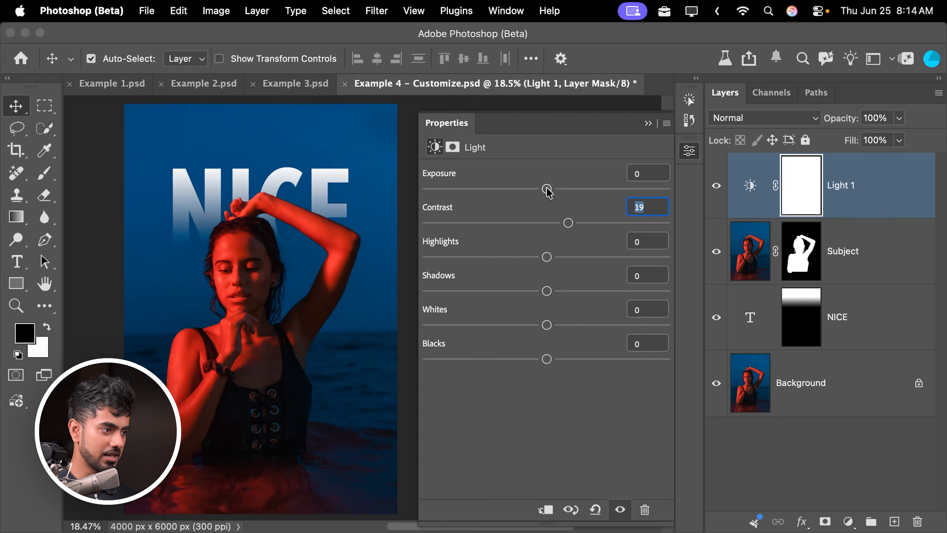
left_click_drag(546, 190, 554, 188)
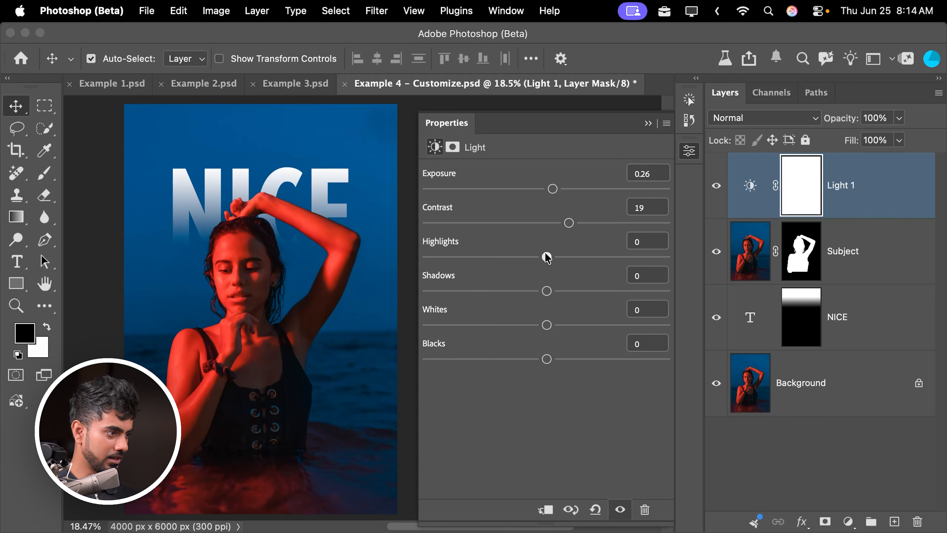
left_click_drag(546, 257, 512, 257)
mouse_move(546, 290)
left_mouse_down()
mouse_move(571, 292)
mouse_move(561, 291)
left_mouse_up()
left_click_drag(547, 358, 535, 359)
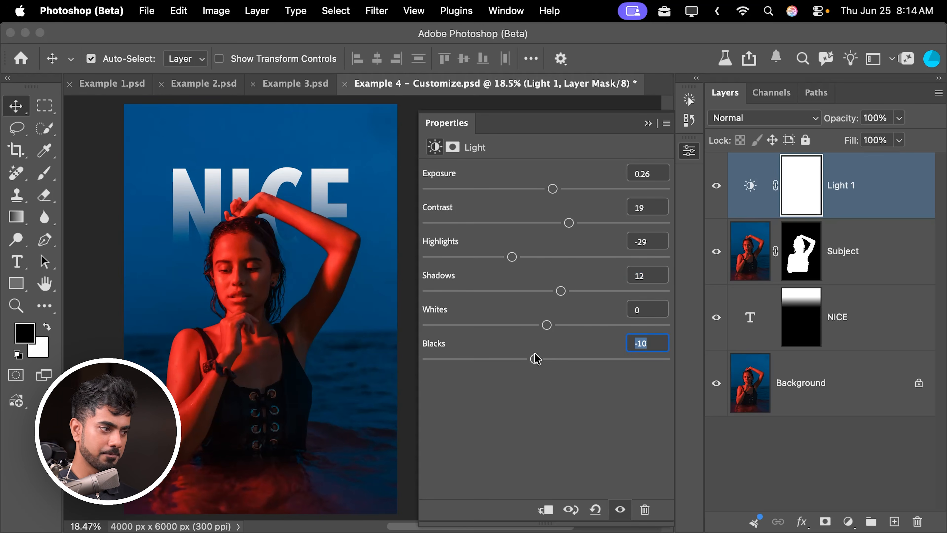
left_click(654, 124)
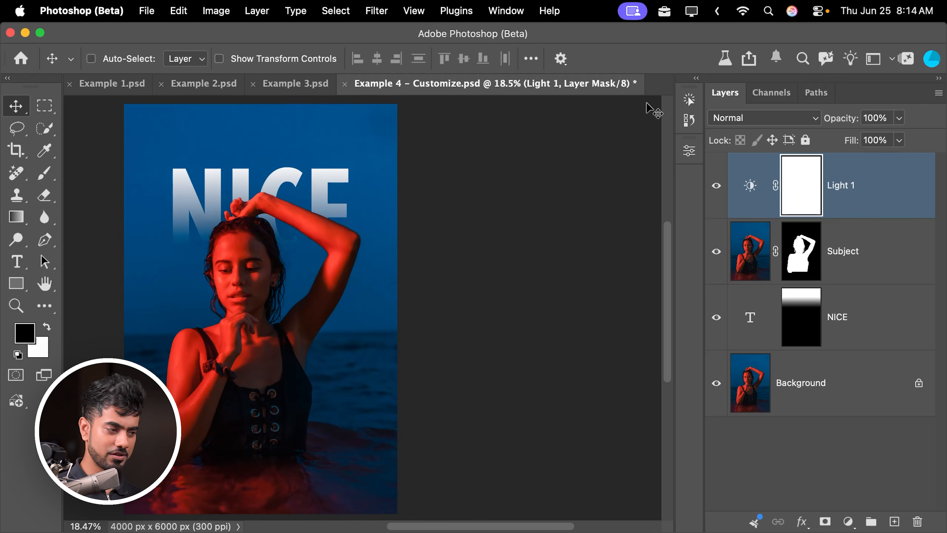
scroll(653, 109, "left", 5)
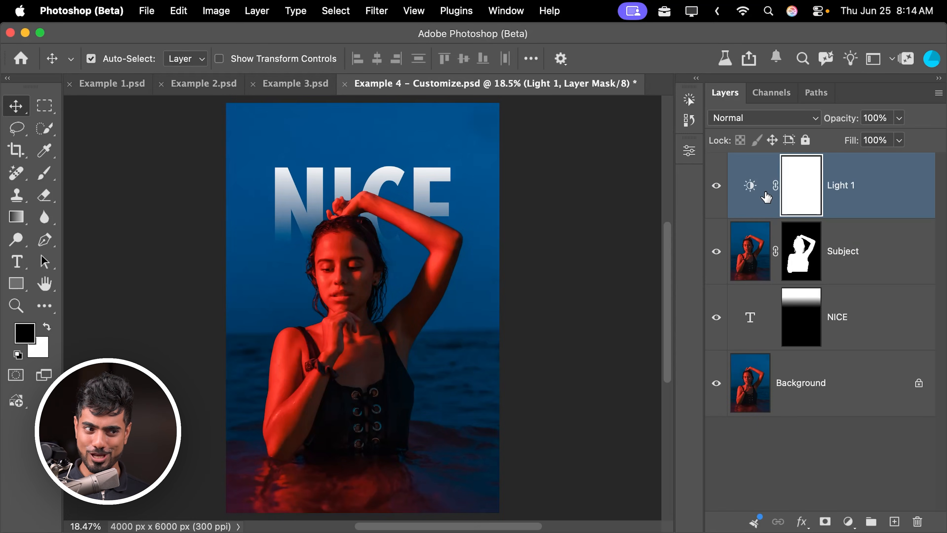
Change the NICE headline to MOON and move it back to the centre of the image.
double_click(747, 331)
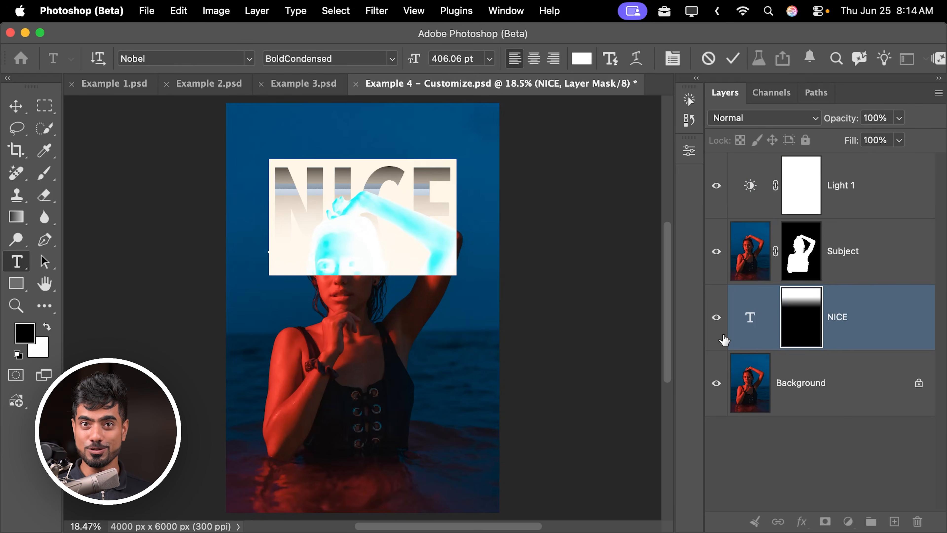
type("MOON")
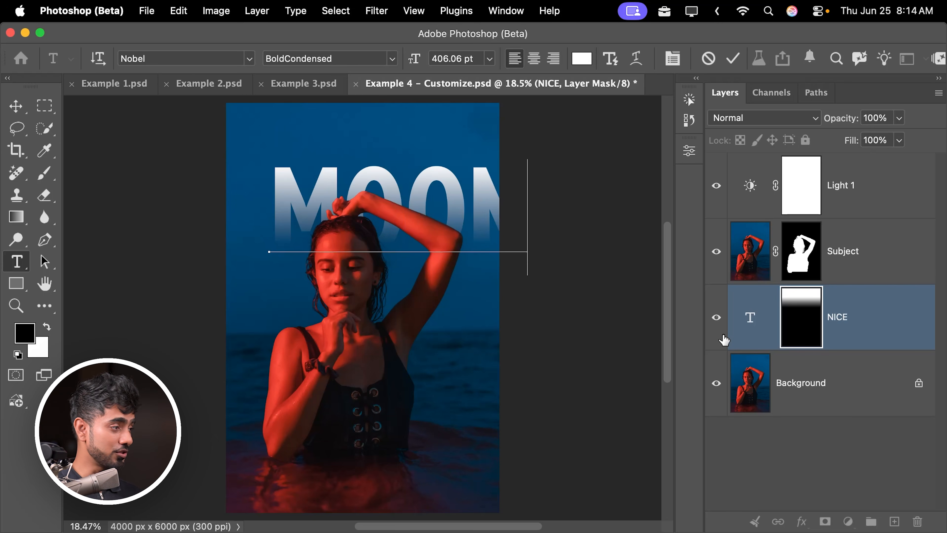
left_click(21, 100)
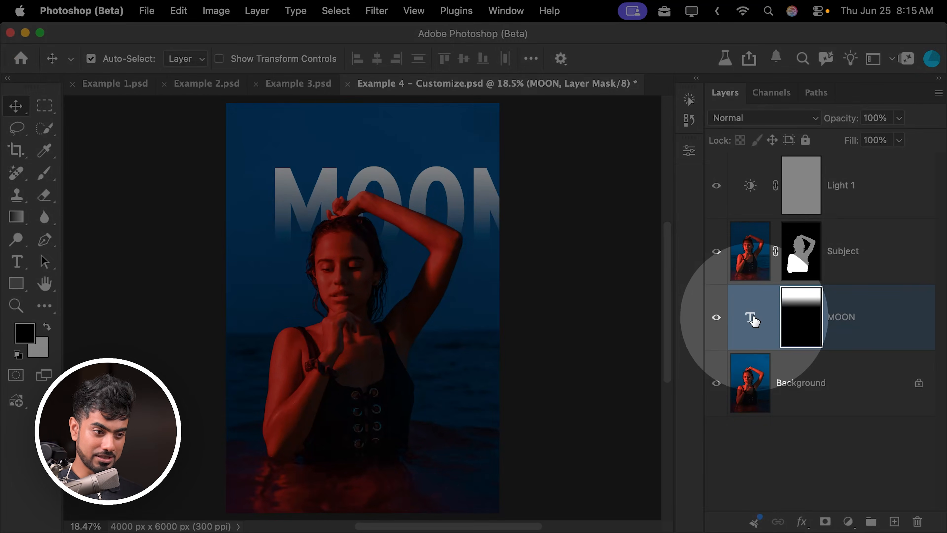
left_click(746, 318)
left_click_drag(415, 192, 381, 193)
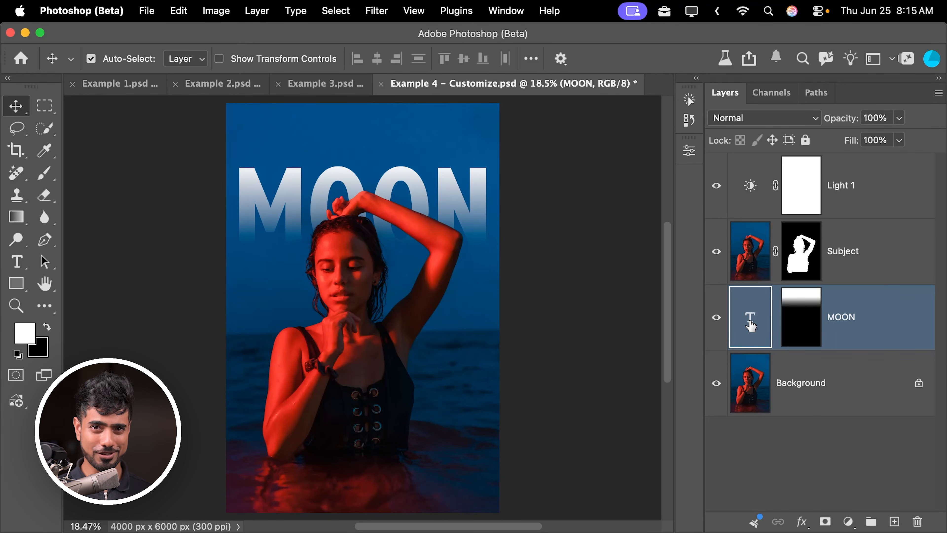
Centre-align the MOON text and reposition it in the middle of the image.
double_click(750, 324)
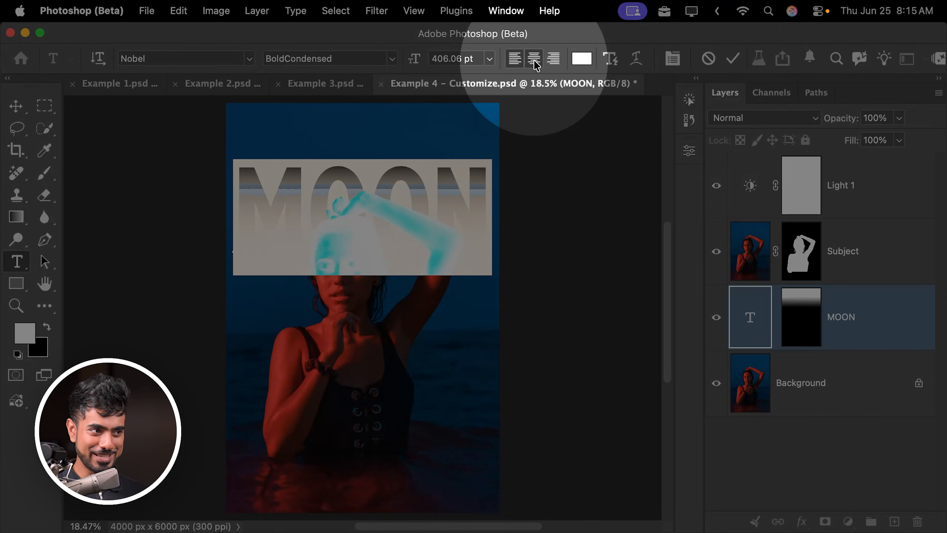
left_click(534, 59)
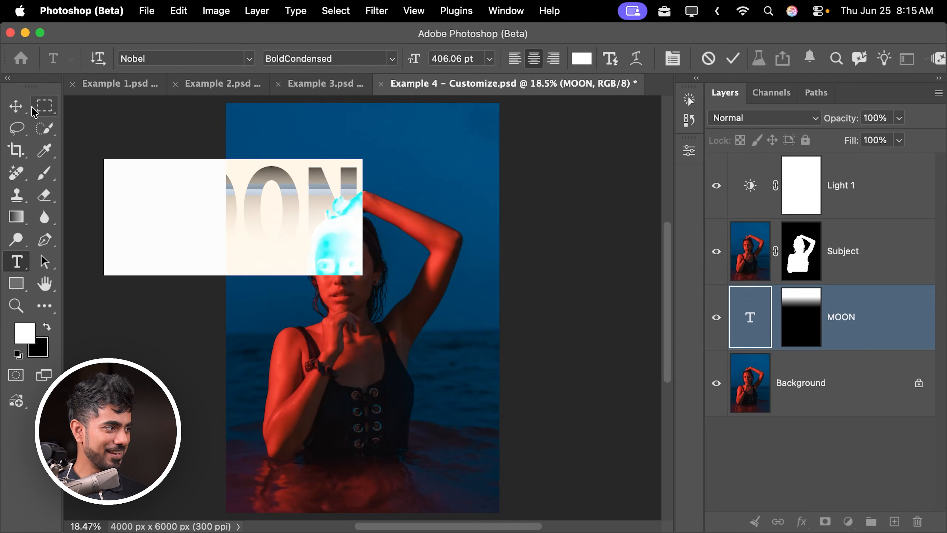
left_click(16, 107)
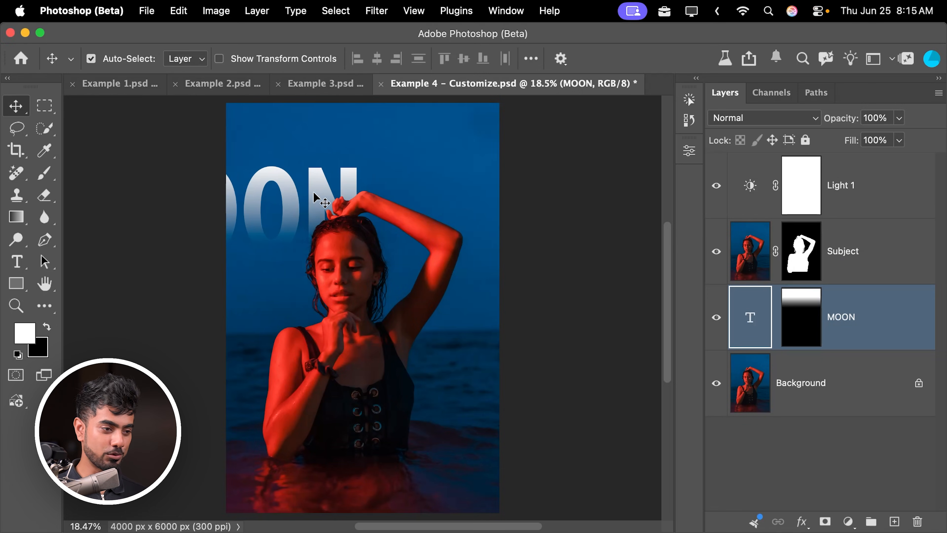
left_click_drag(323, 197, 447, 196)
Replace the MOON headline's wording with TEXT.
double_click(759, 322)
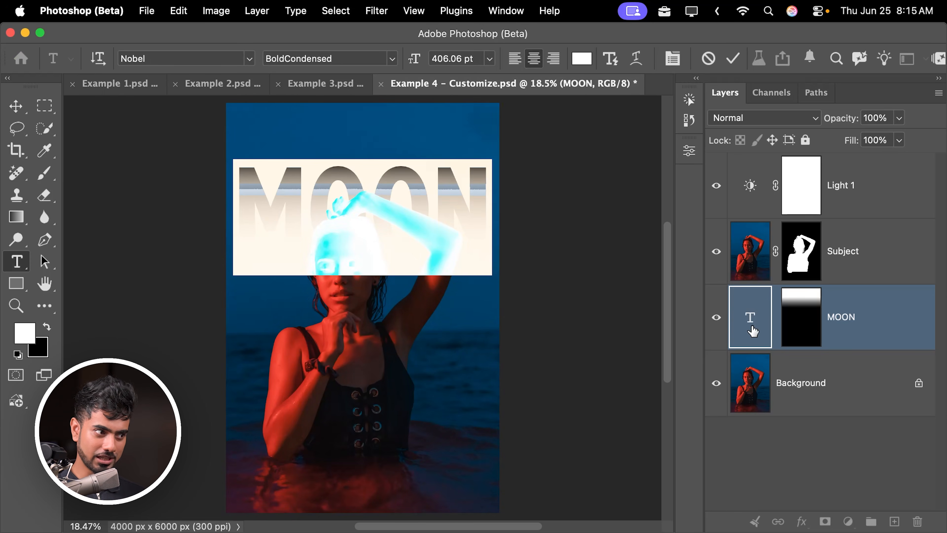
type("TEXT")
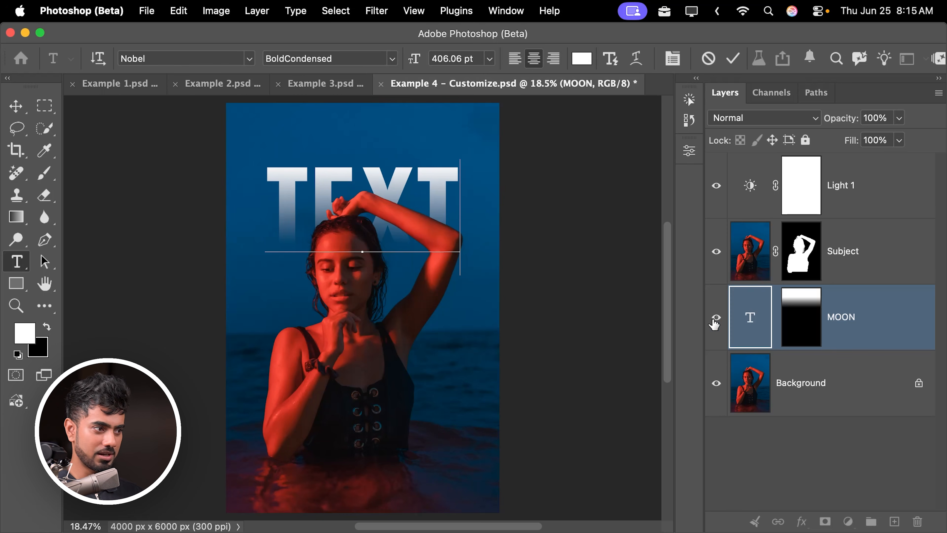
left_click(890, 267)
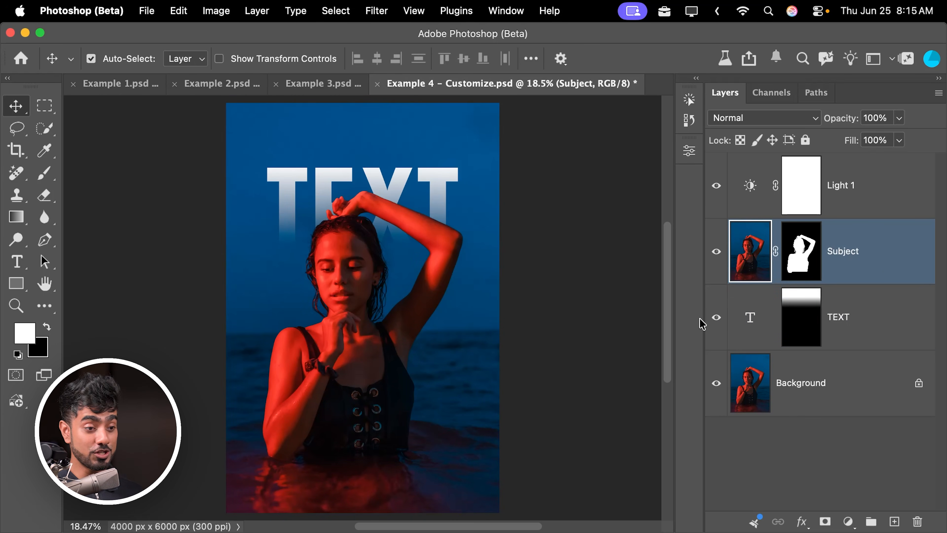
Change the headline's wording to TIME and select the Light 1 adjustment layer.
double_click(751, 321)
type("TIME")
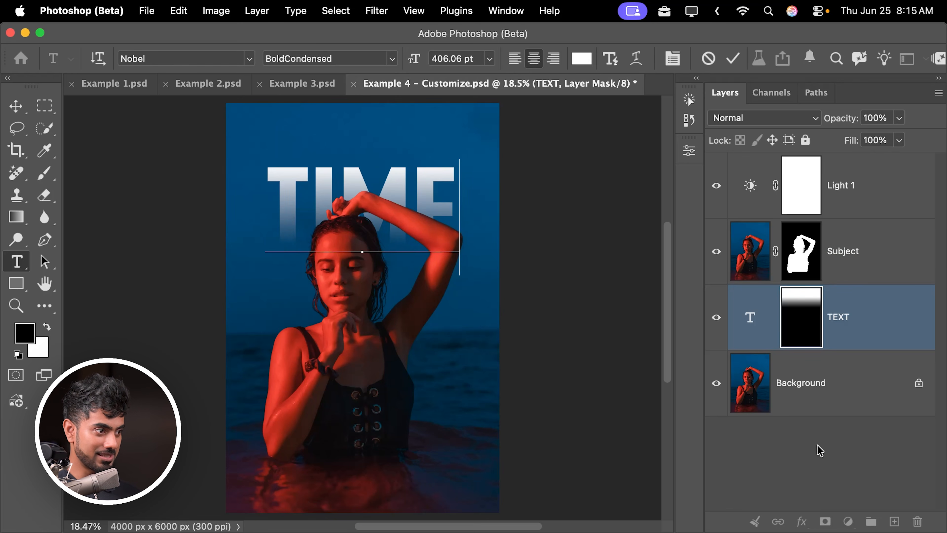
left_click(824, 455)
left_click(815, 199)
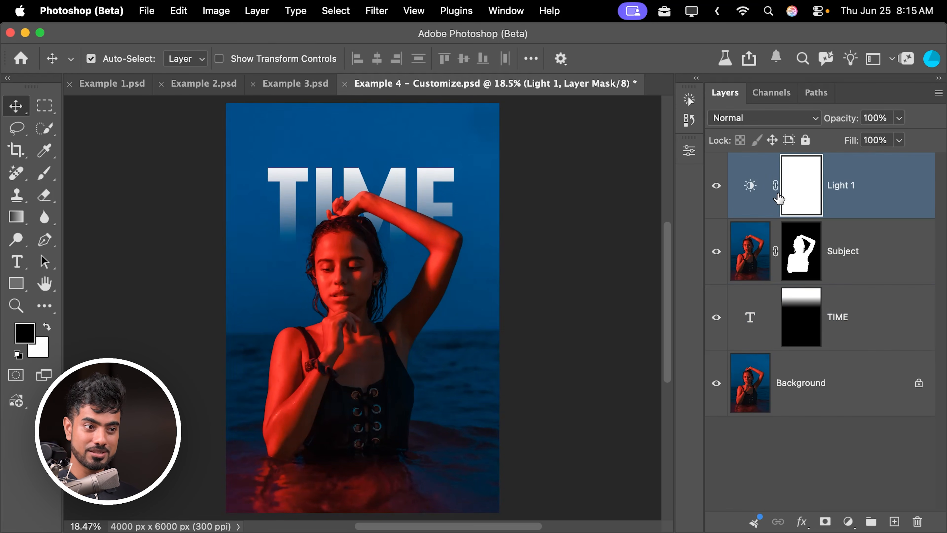